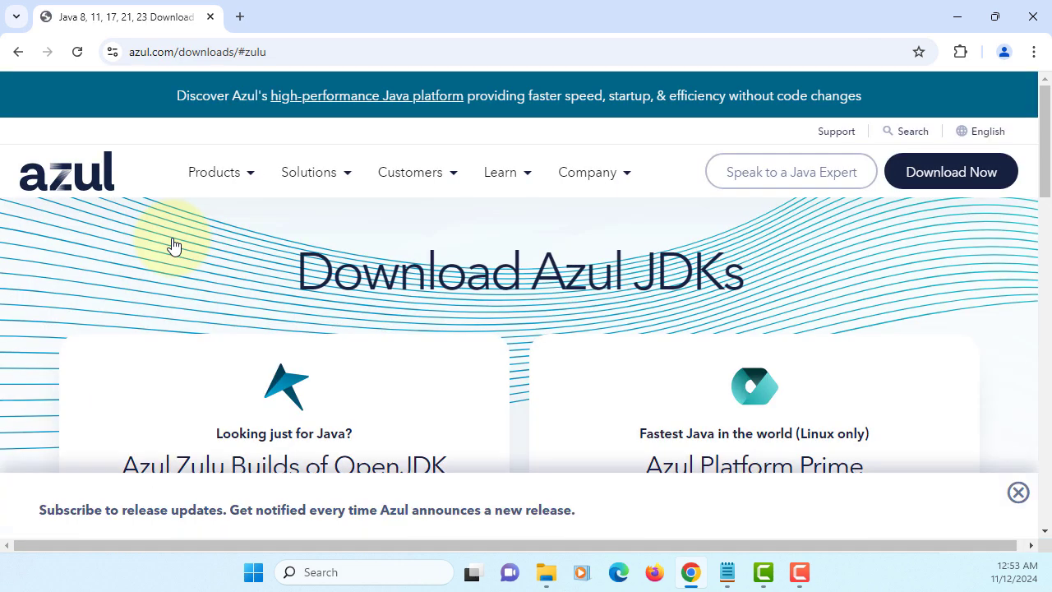
Dismiss the subscribe banner and filter the Azul Zulu downloads to Java 23.
{"action": "scroll", "coordinate": [505, 277], "scroll_direction": "down", "scroll_amount": 1}
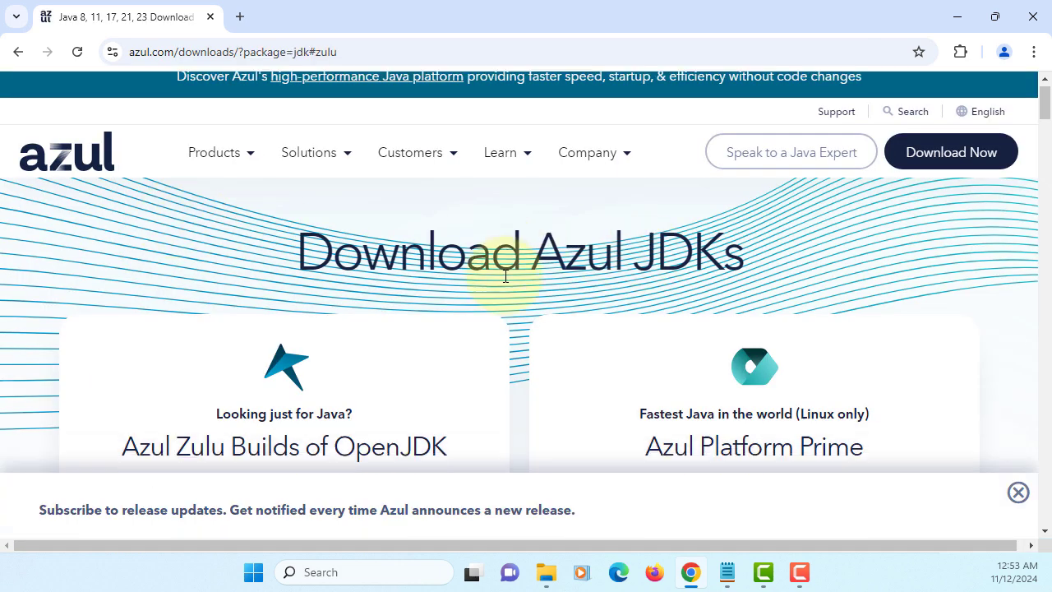
{"action": "left_click", "coordinate": [1017, 495]}
{"action": "scroll", "coordinate": [469, 284], "scroll_direction": "down", "scroll_amount": 5}
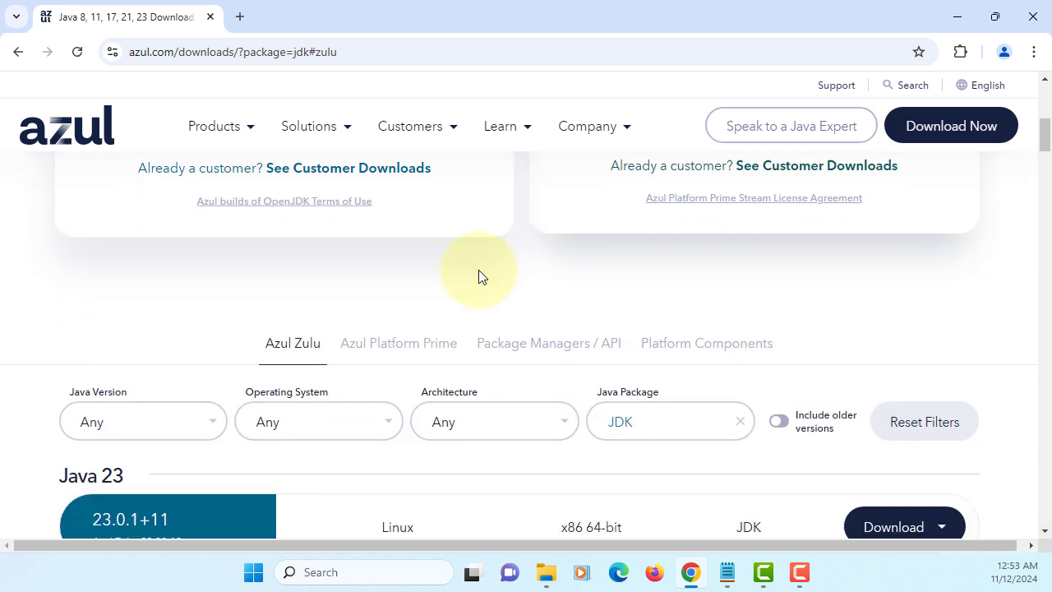
{"action": "scroll", "coordinate": [480, 274], "scroll_direction": "down", "scroll_amount": 3}
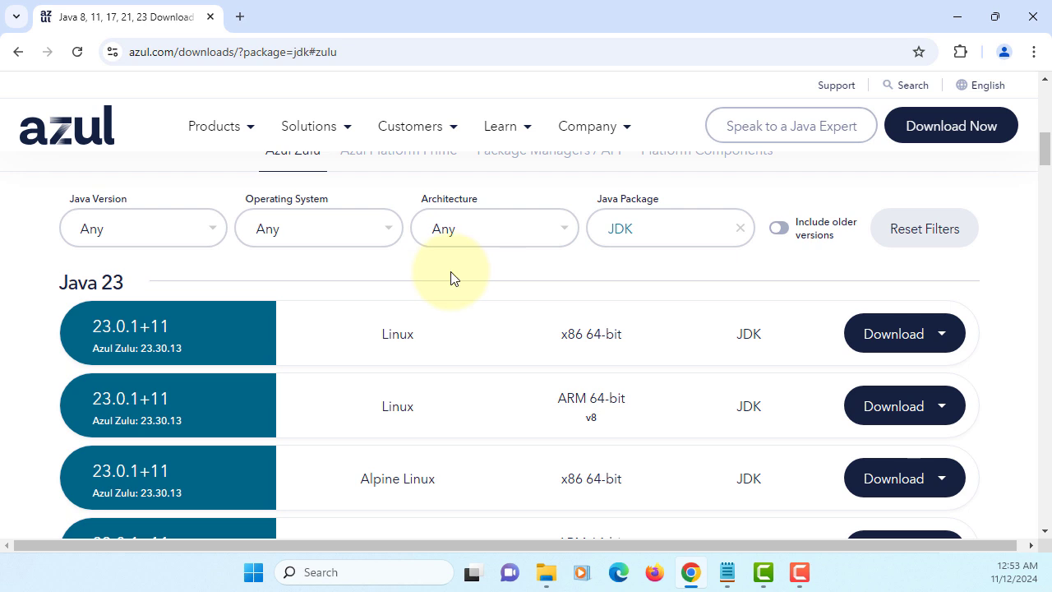
{"action": "left_click", "coordinate": [222, 240]}
{"action": "left_click", "coordinate": [127, 273]}
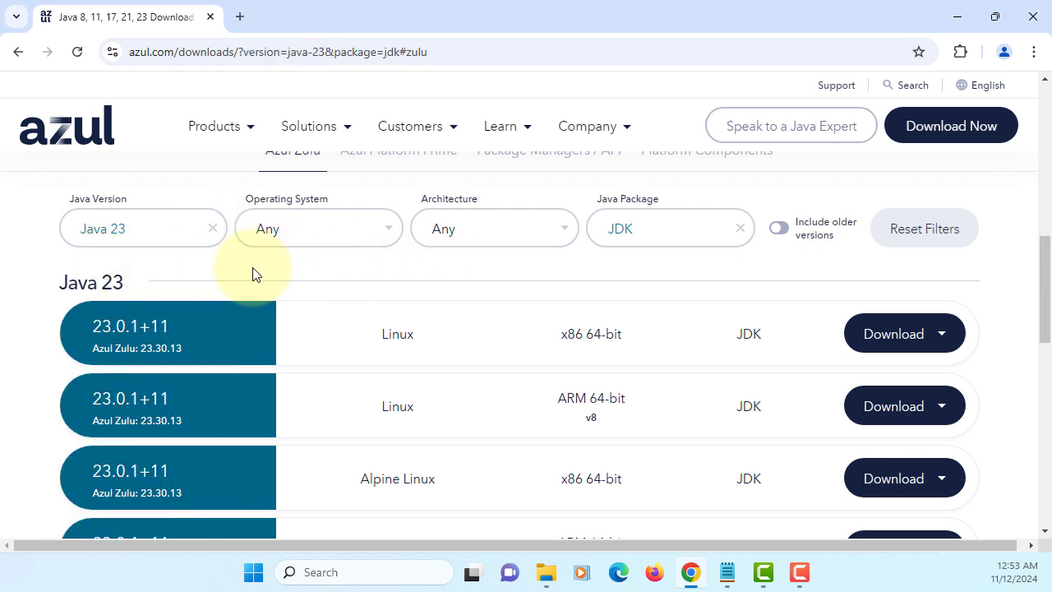
Narrow the Azul downloads to Windows builds.
{"action": "left_click", "coordinate": [369, 237]}
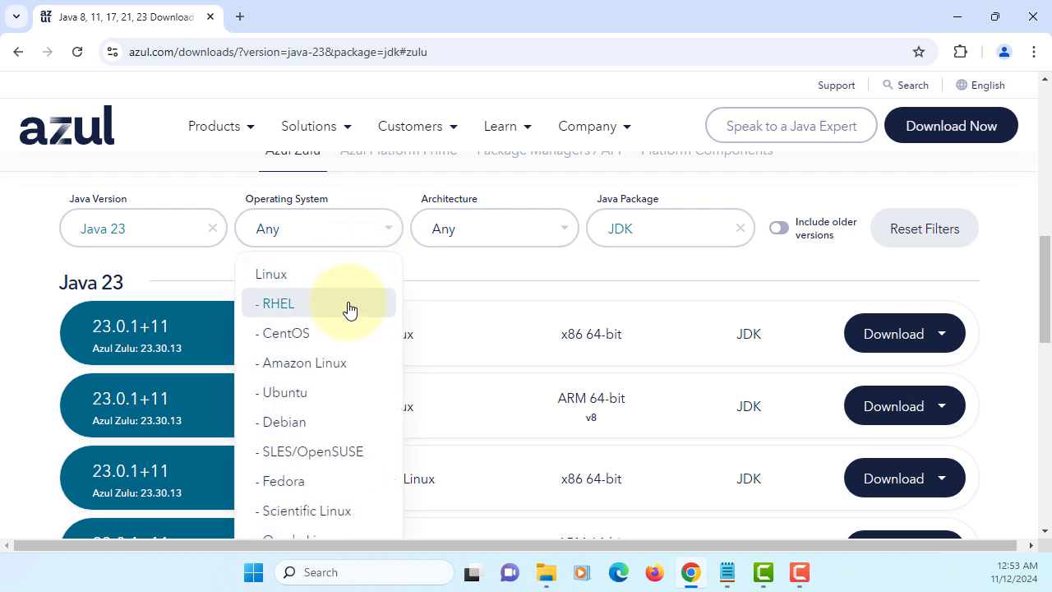
{"action": "scroll", "coordinate": [348, 337], "scroll_direction": "down", "scroll_amount": 1}
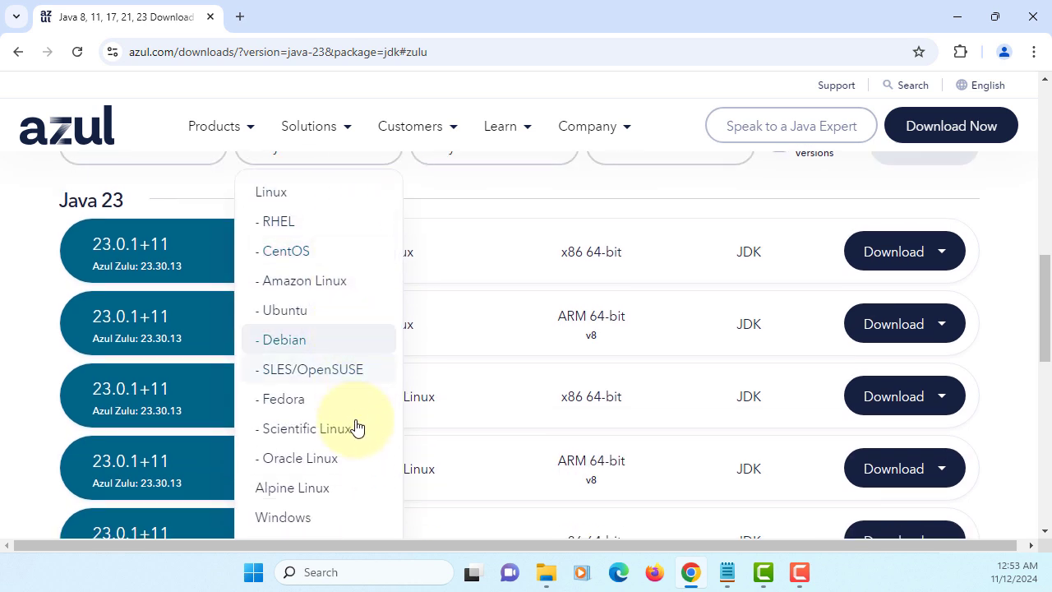
{"action": "left_click", "coordinate": [302, 517]}
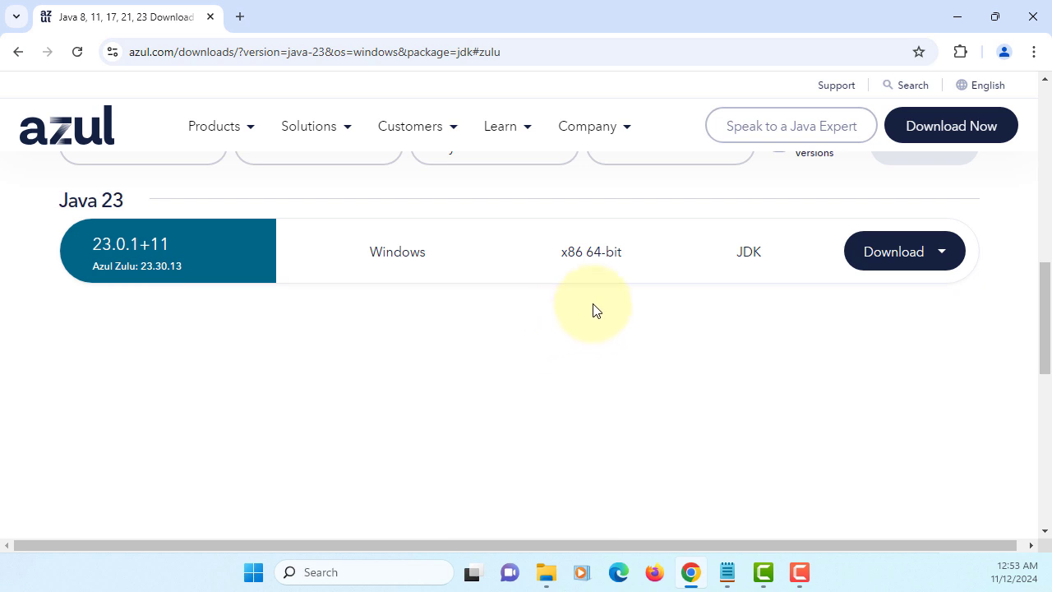
Switch the package filter to JDK FX and download the .msi installer.
{"action": "scroll", "coordinate": [649, 311], "scroll_direction": "up", "scroll_amount": 1}
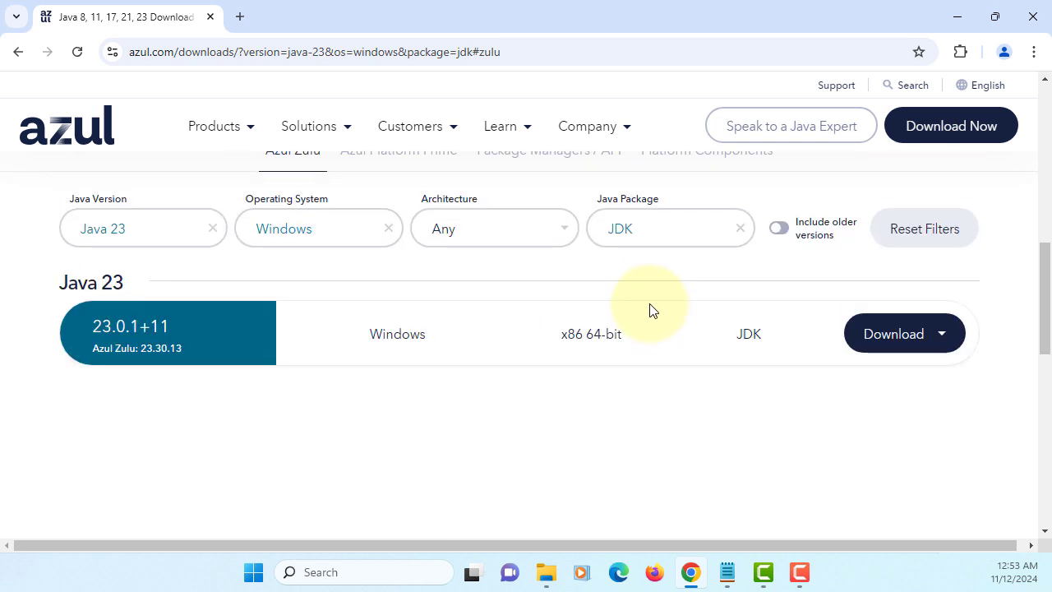
{"action": "left_click", "coordinate": [744, 228]}
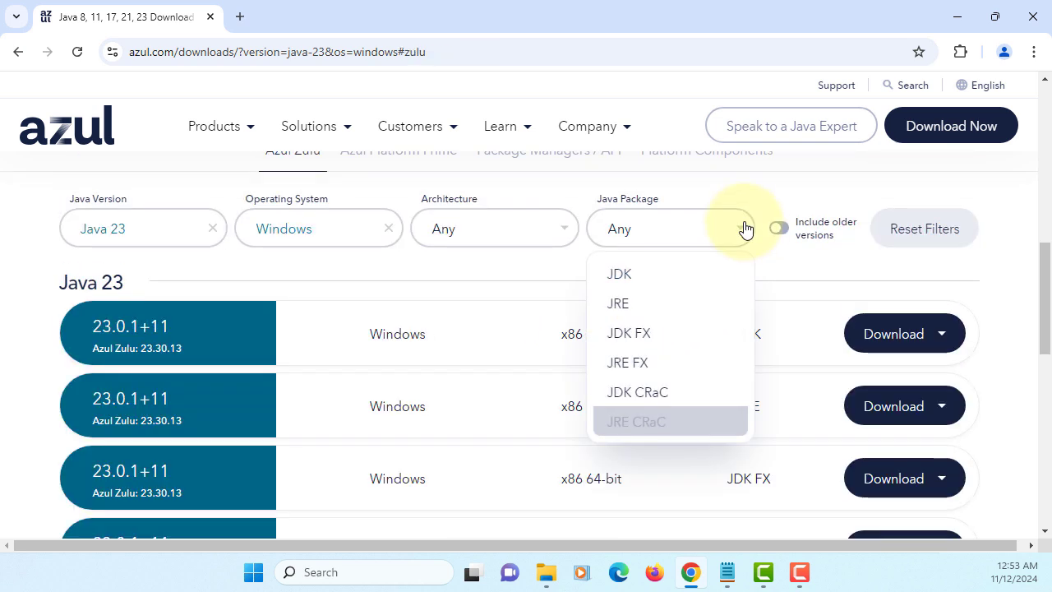
{"action": "left_click", "coordinate": [635, 334]}
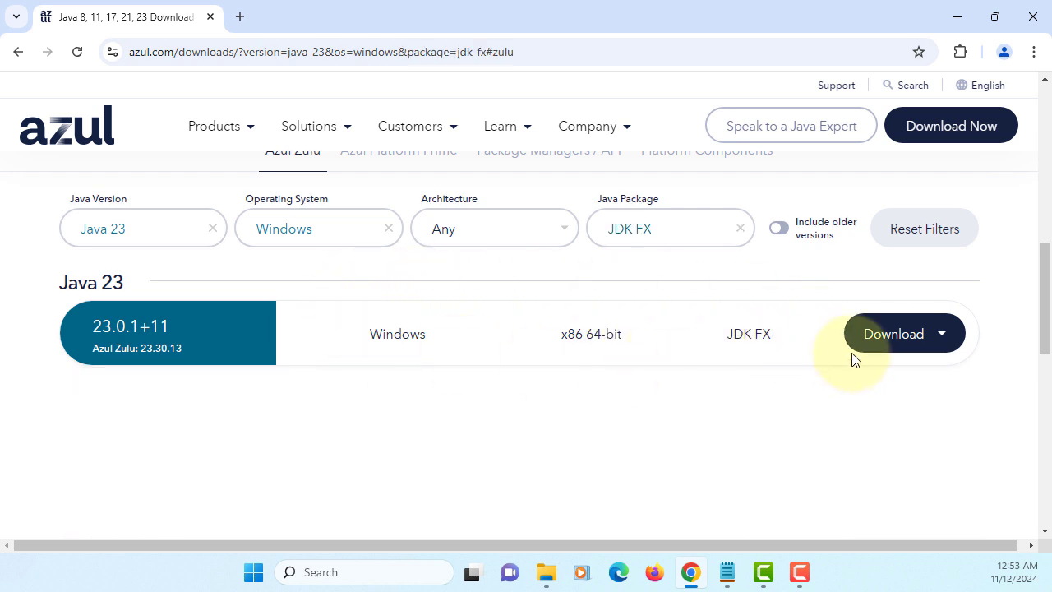
{"action": "left_click", "coordinate": [894, 338]}
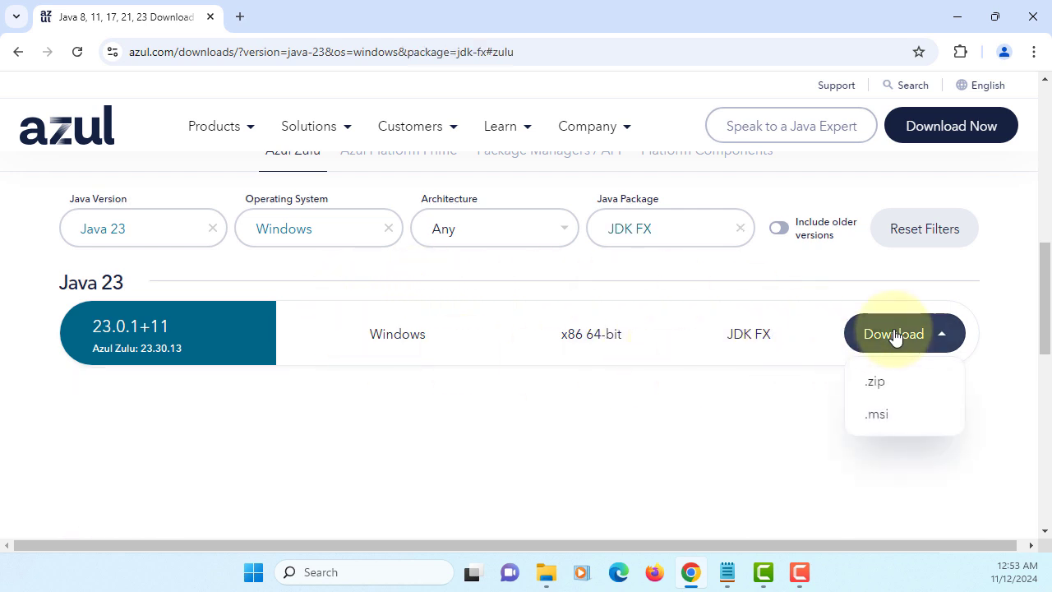
{"action": "left_click", "coordinate": [876, 414]}
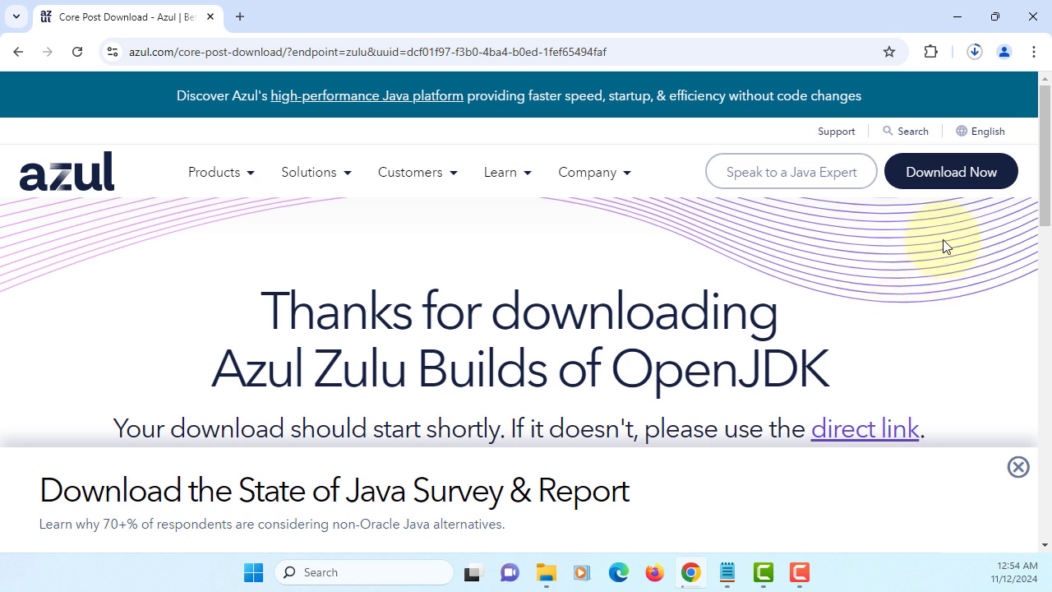
Run the completed zulu23.30.13-ca-fx-jdk23.0.1-win_x64.msi from Chrome's recent downloads.
{"action": "left_click", "coordinate": [980, 65]}
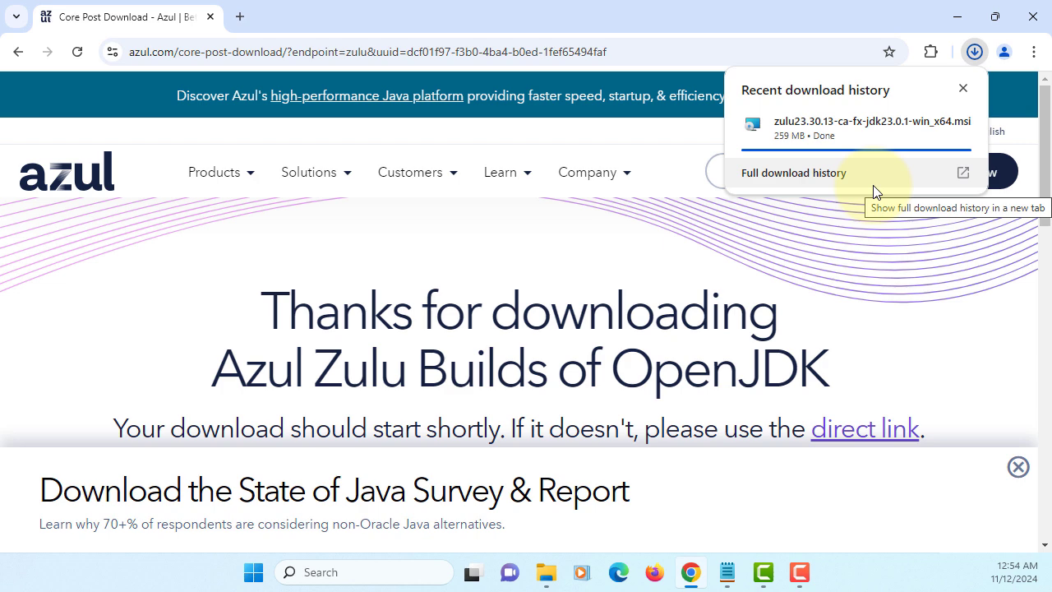
{"action": "left_click", "coordinate": [858, 134]}
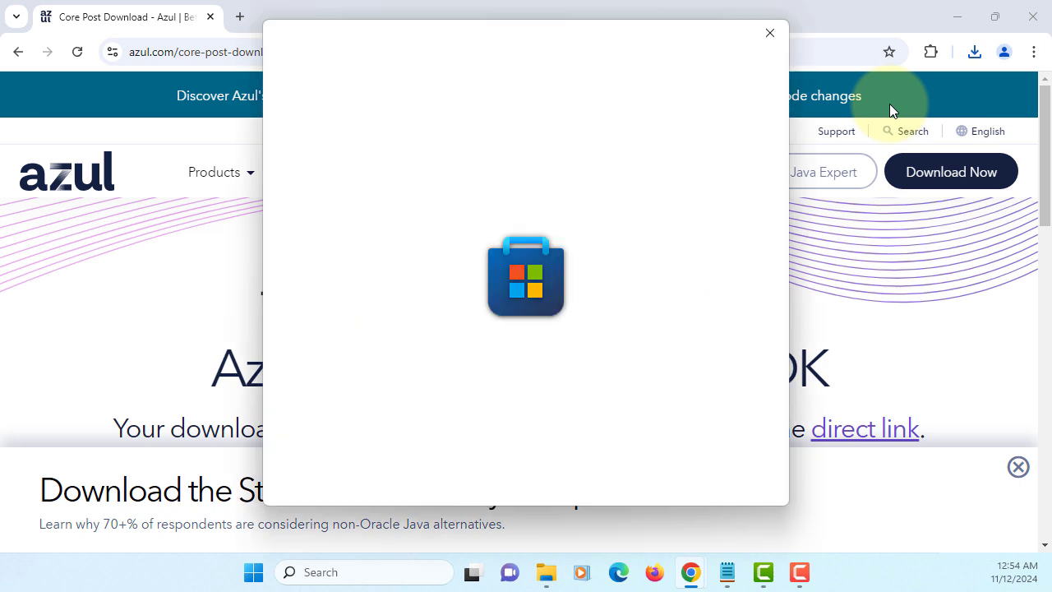
Approve the unverified installer and install Azul Zulu JDK 23.0.1 64-bit with default features.
{"action": "left_click", "coordinate": [968, 13]}
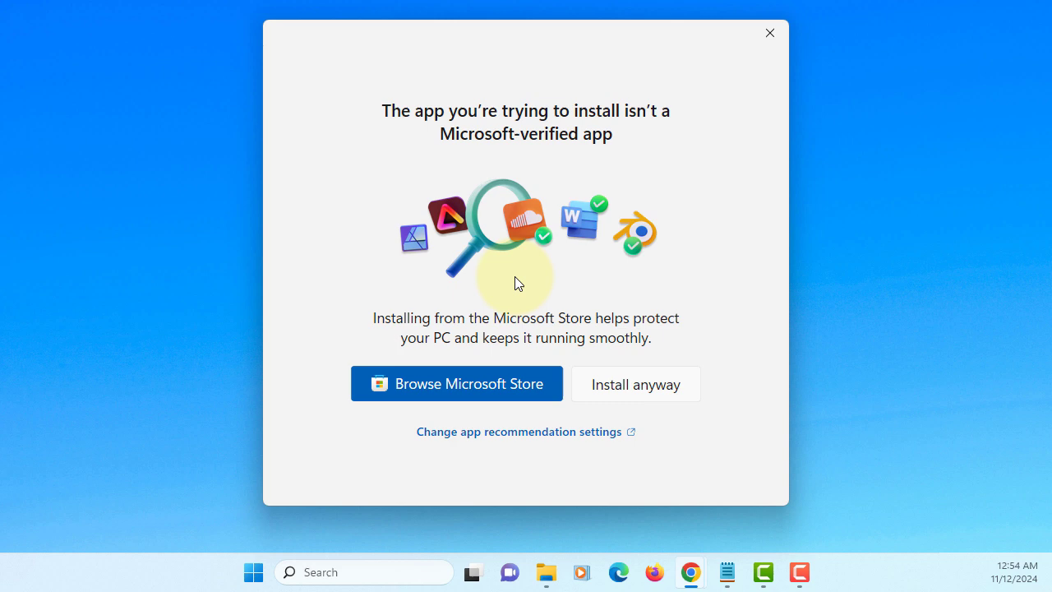
{"action": "left_click", "coordinate": [642, 391]}
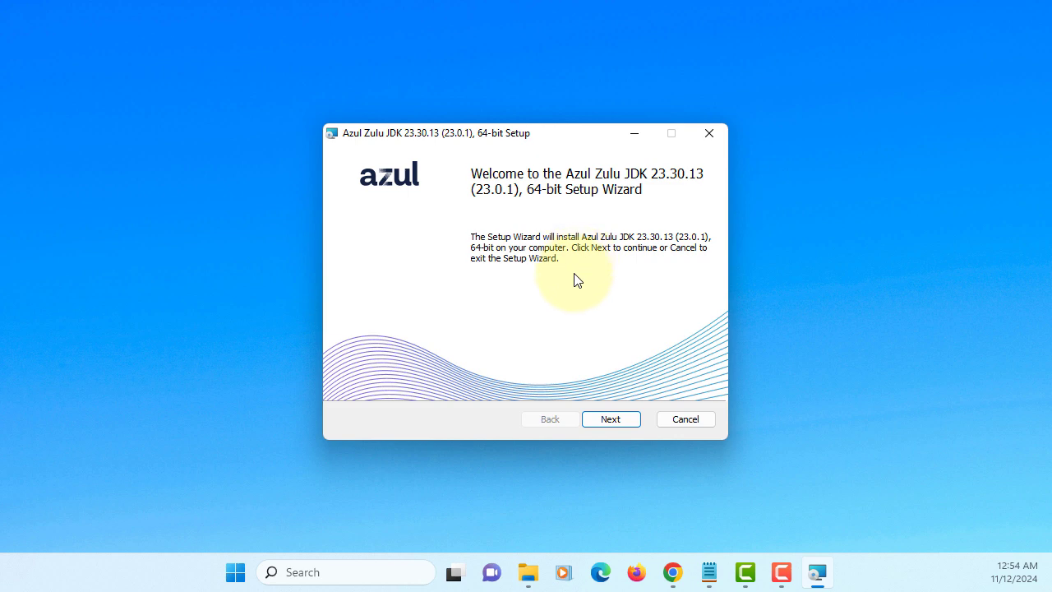
{"action": "left_click", "coordinate": [610, 420]}
{"action": "left_click", "coordinate": [608, 420]}
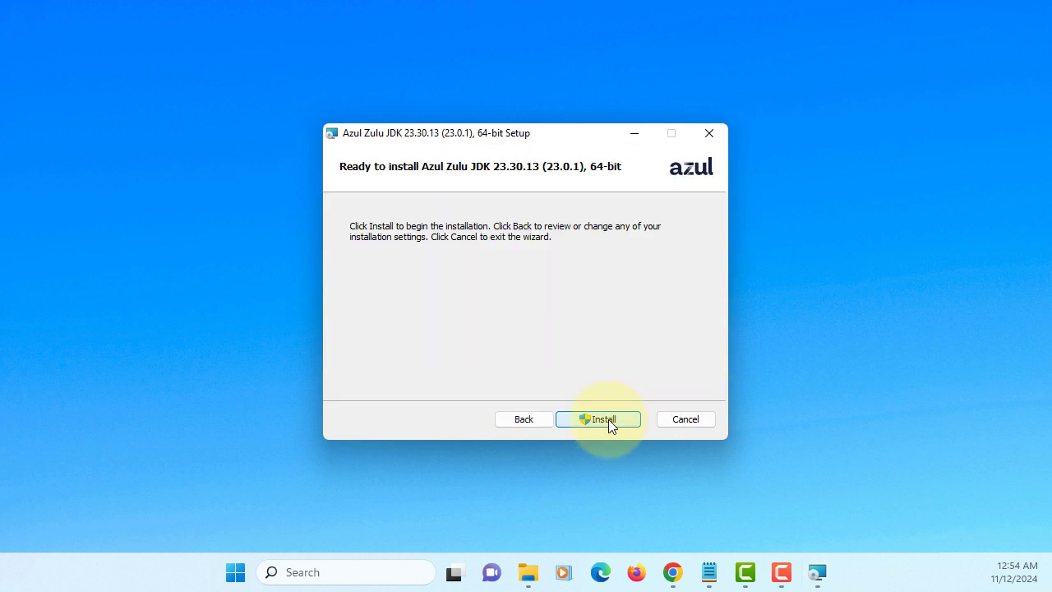
{"action": "left_click", "coordinate": [604, 420]}
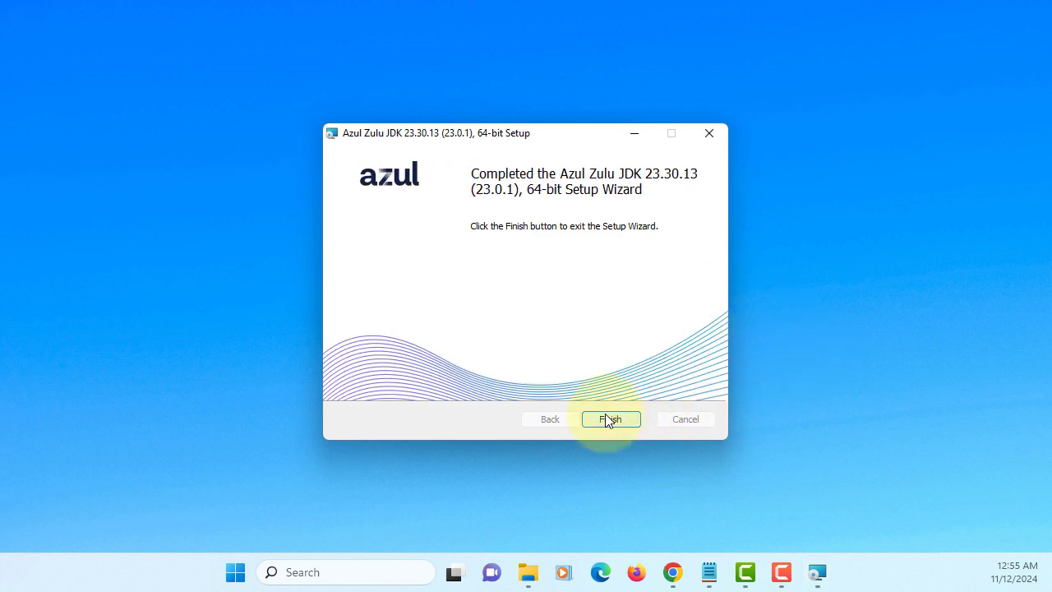
Close the setup wizard and browse to C:\Program Files\Zulu\zulu-23\bin.
{"action": "left_click", "coordinate": [604, 415]}
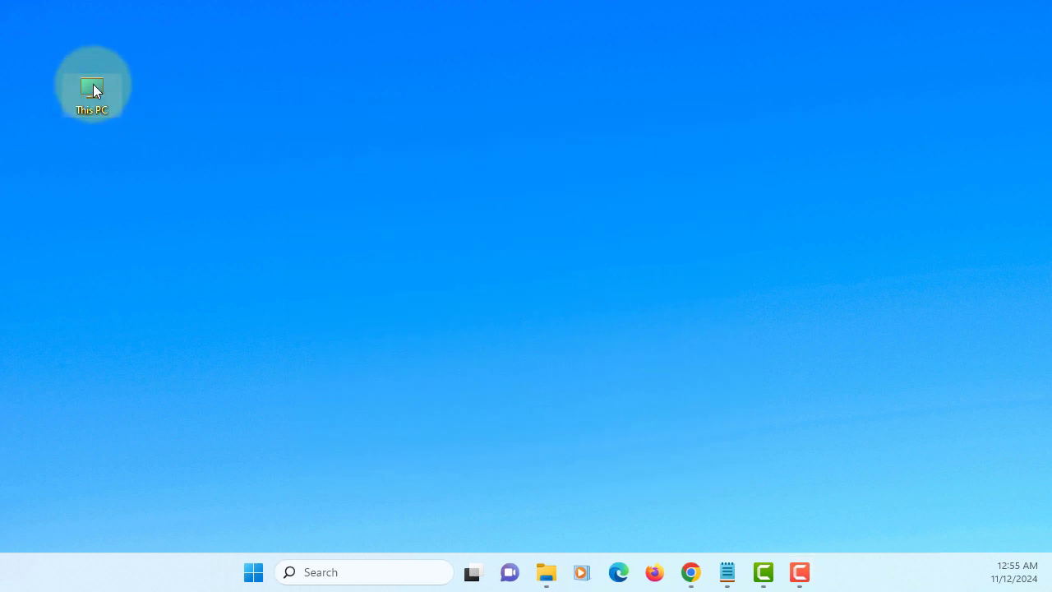
{"action": "double_click", "coordinate": [93, 85]}
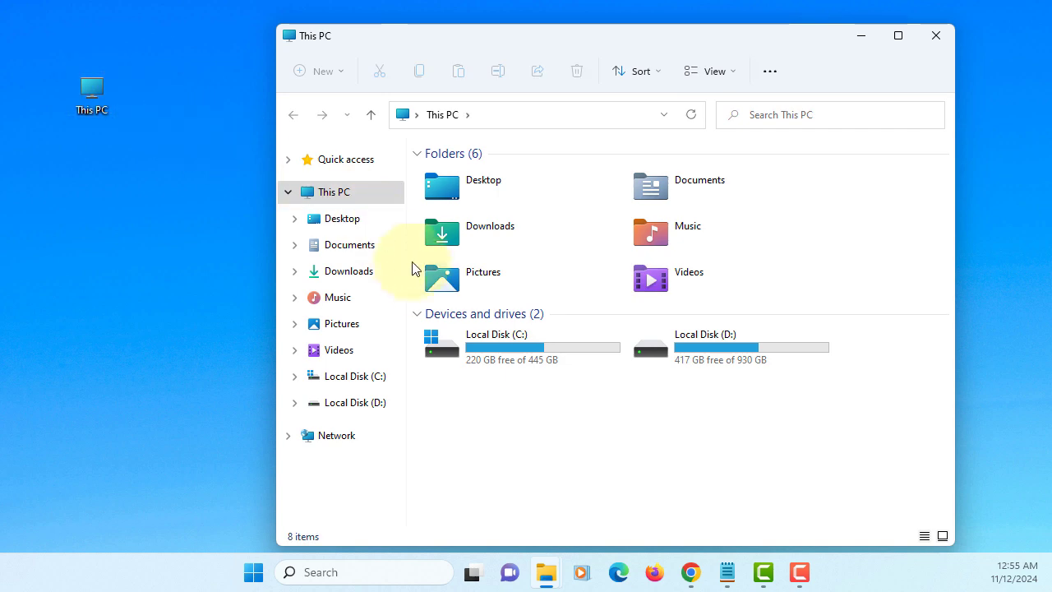
{"action": "double_click", "coordinate": [465, 352]}
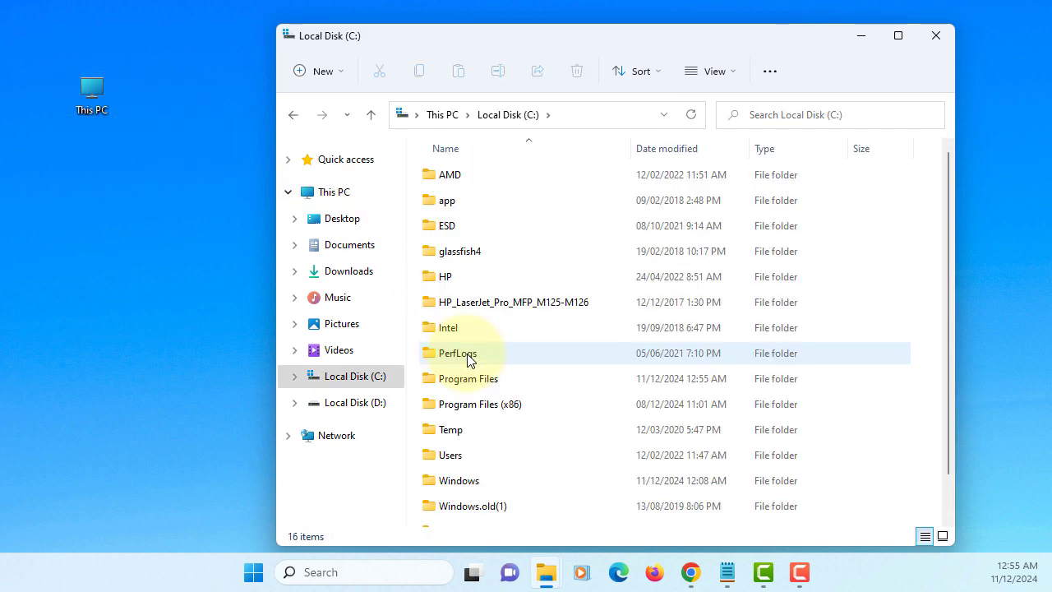
{"action": "double_click", "coordinate": [475, 383]}
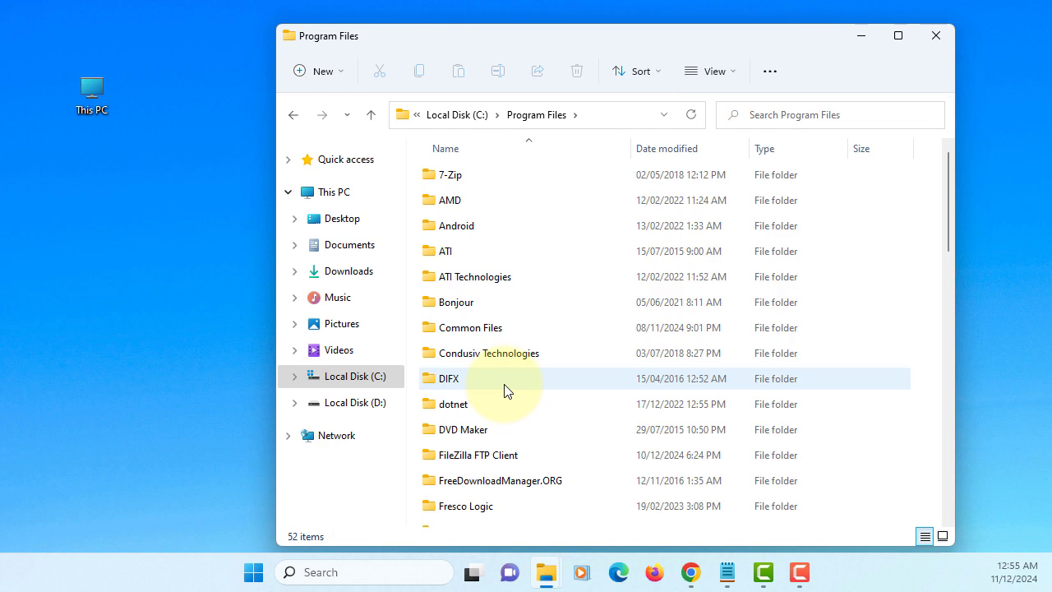
{"action": "scroll", "coordinate": [503, 391], "scroll_direction": "down", "scroll_amount": 11}
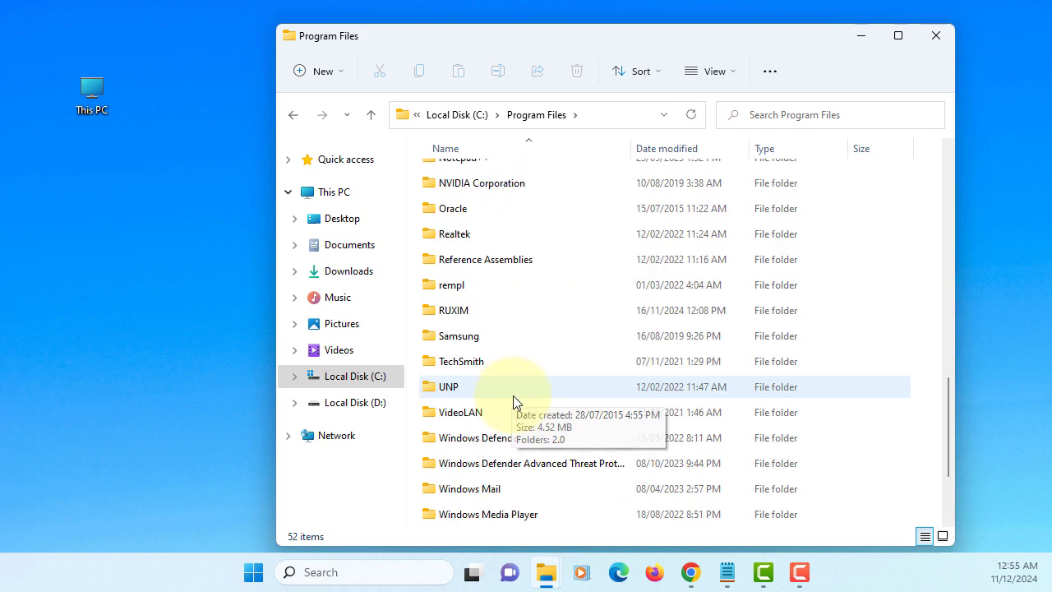
{"action": "scroll", "coordinate": [513, 399], "scroll_direction": "down", "scroll_amount": 2}
{"action": "left_click", "coordinate": [451, 493]}
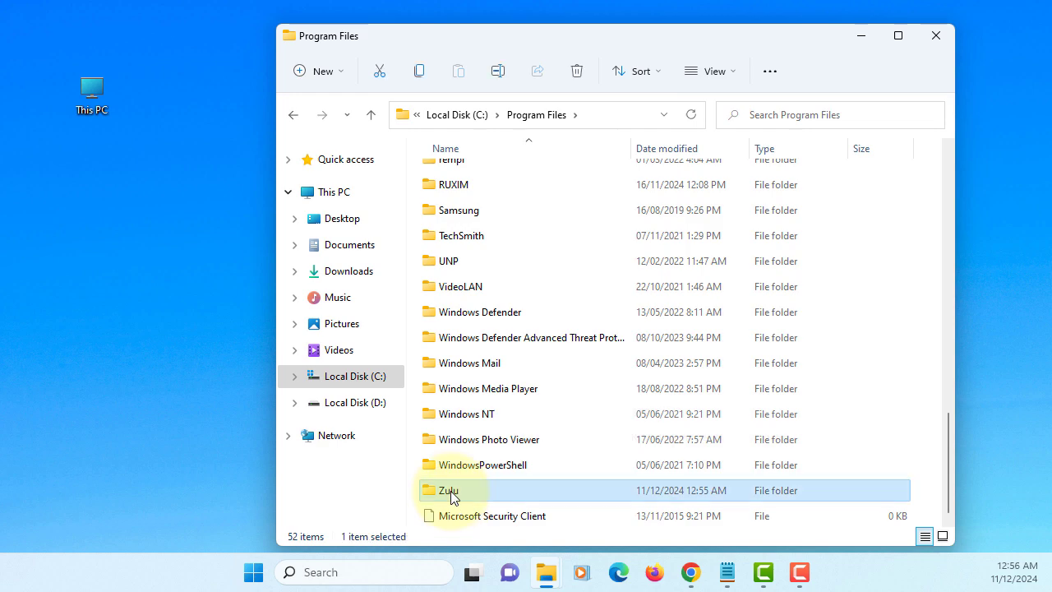
{"action": "double_click", "coordinate": [451, 493]}
{"action": "double_click", "coordinate": [450, 175]}
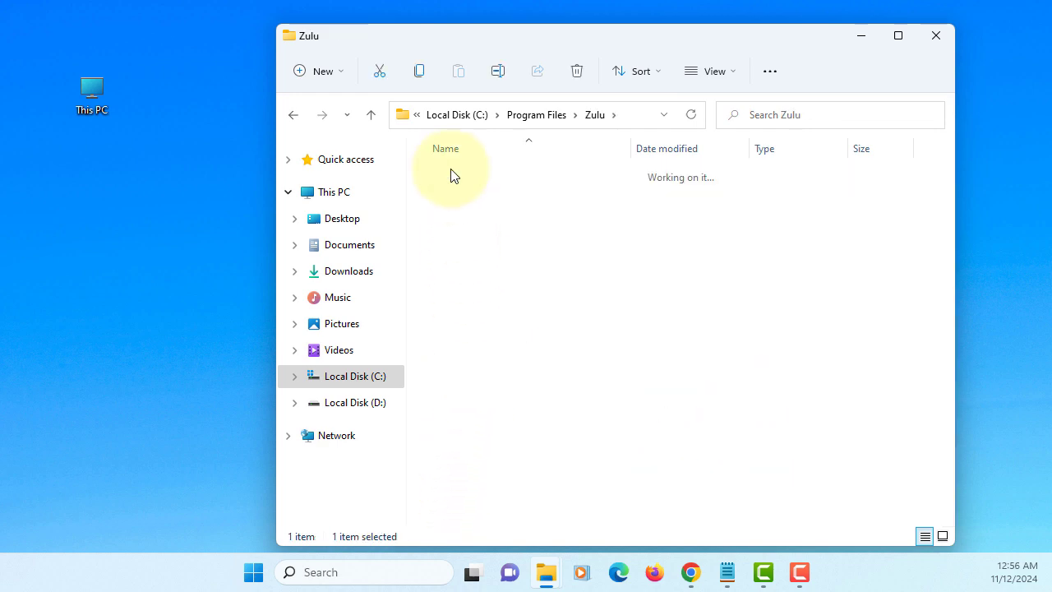
{"action": "left_click", "coordinate": [473, 185]}
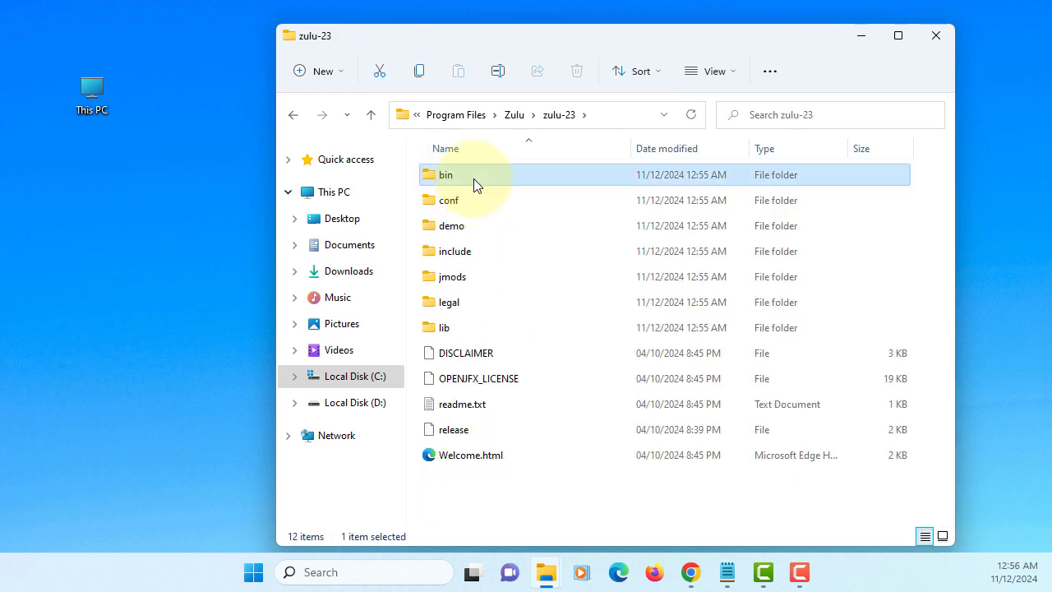
{"action": "double_click", "coordinate": [473, 185]}
Check the bin folder's contents, including javac.exe, java.dll and jar.exe.
{"action": "scroll", "coordinate": [593, 247], "scroll_direction": "down", "scroll_amount": 8}
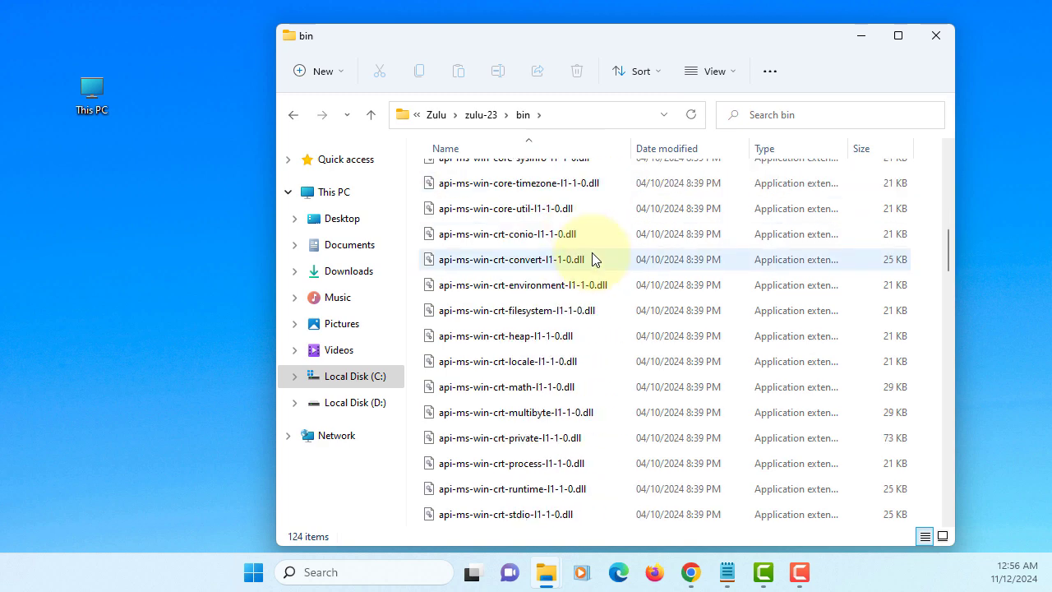
{"action": "scroll", "coordinate": [592, 252], "scroll_direction": "down", "scroll_amount": 12}
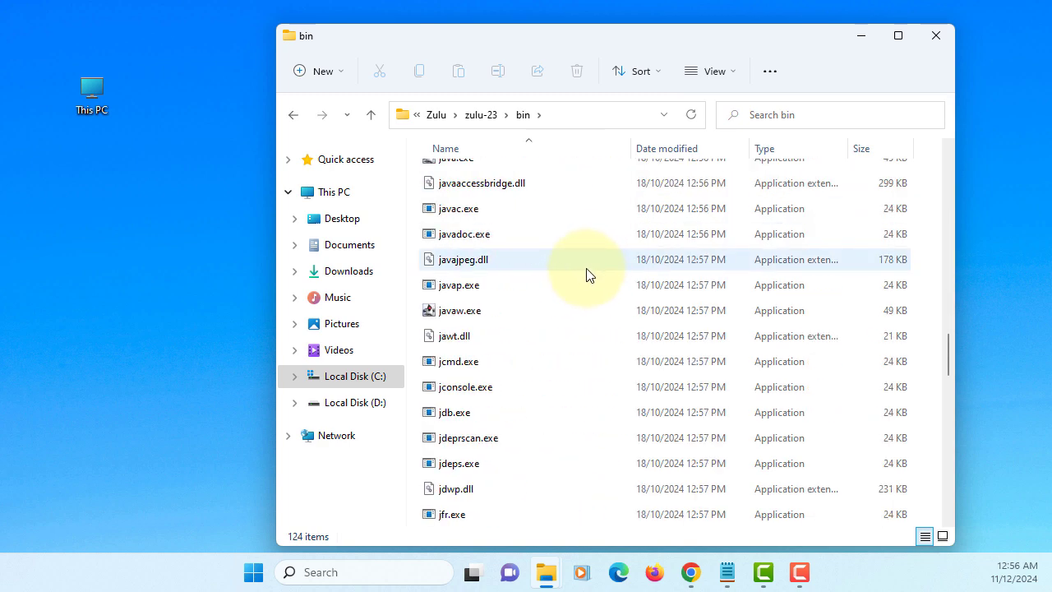
{"action": "left_click", "coordinate": [457, 208]}
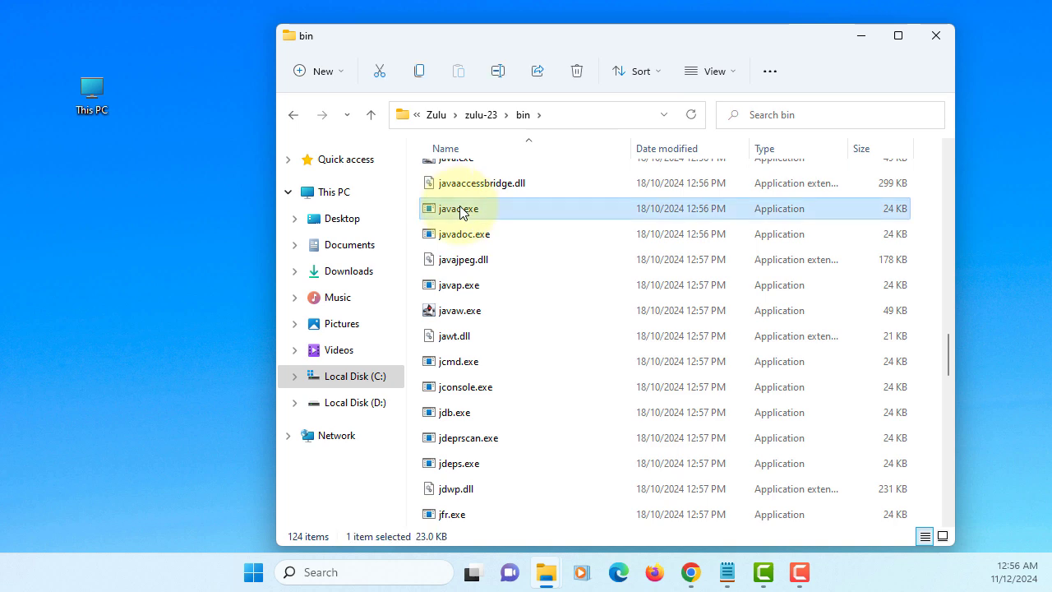
{"action": "scroll", "coordinate": [491, 233], "scroll_direction": "up", "scroll_amount": 1}
{"action": "left_click", "coordinate": [469, 196]}
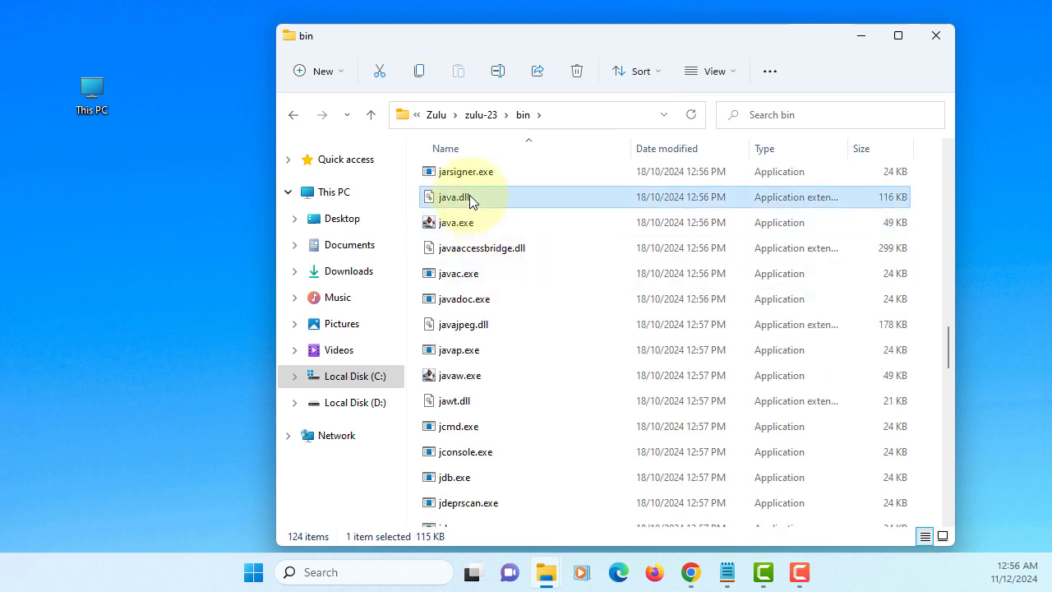
{"action": "scroll", "coordinate": [496, 200], "scroll_direction": "up", "scroll_amount": 1}
{"action": "scroll", "coordinate": [497, 207], "scroll_direction": "down", "scroll_amount": 1}
{"action": "scroll", "coordinate": [472, 238], "scroll_direction": "up", "scroll_amount": 1}
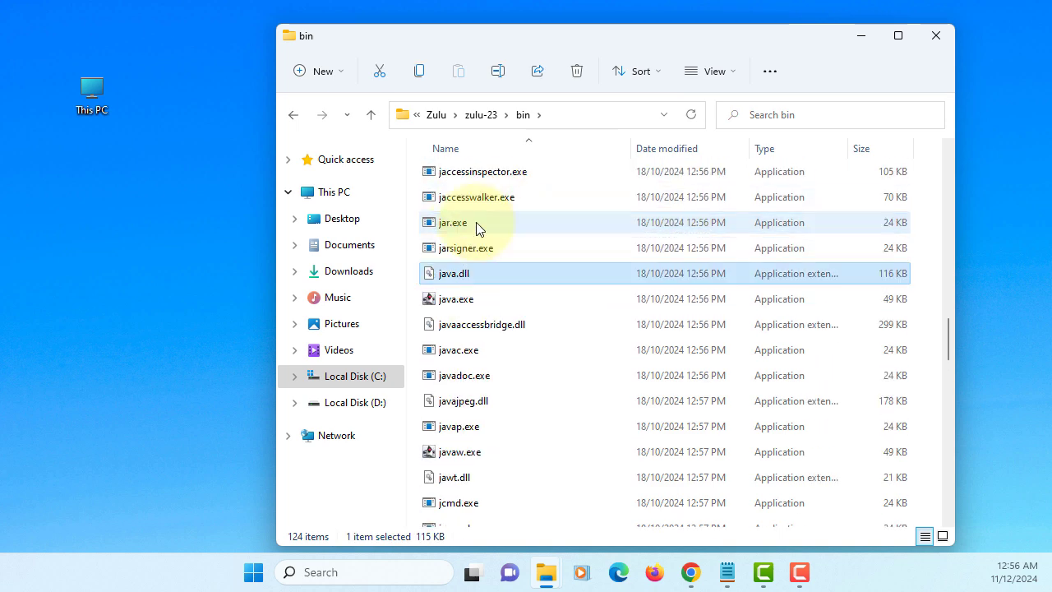
{"action": "left_click", "coordinate": [480, 225]}
{"action": "left_click", "coordinate": [482, 298]}
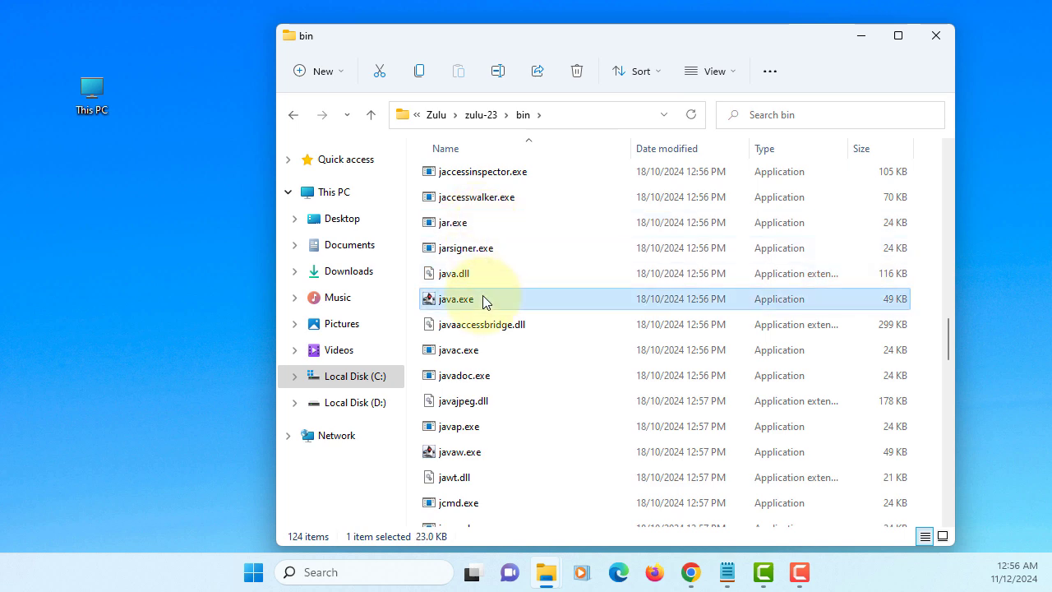
{"action": "left_click", "coordinate": [483, 355]}
Copy the path C:\Program Files\Zulu\zulu-23\bin from the address bar.
{"action": "left_click", "coordinate": [612, 115]}
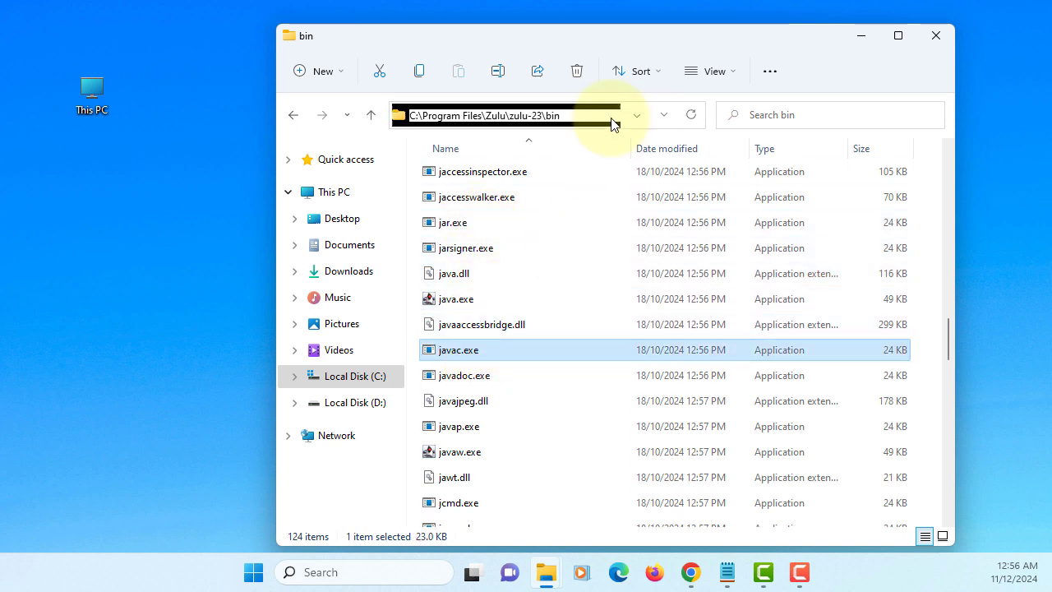
{"action": "right_click", "coordinate": [614, 112]}
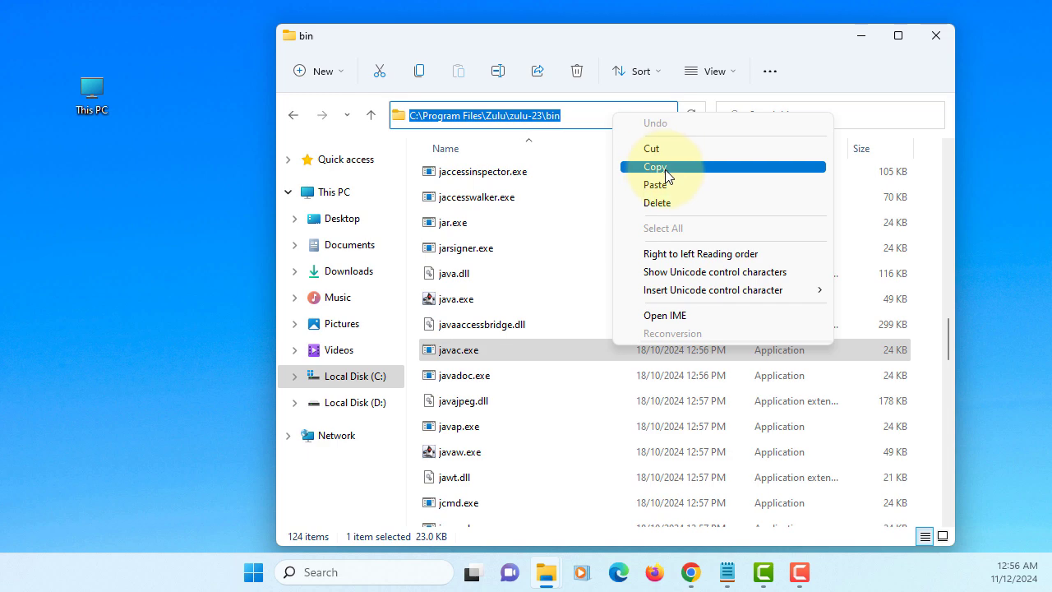
{"action": "left_click", "coordinate": [662, 167]}
Open the Environment Variables dialog through This PC's advanced system settings.
{"action": "right_click", "coordinate": [91, 95]}
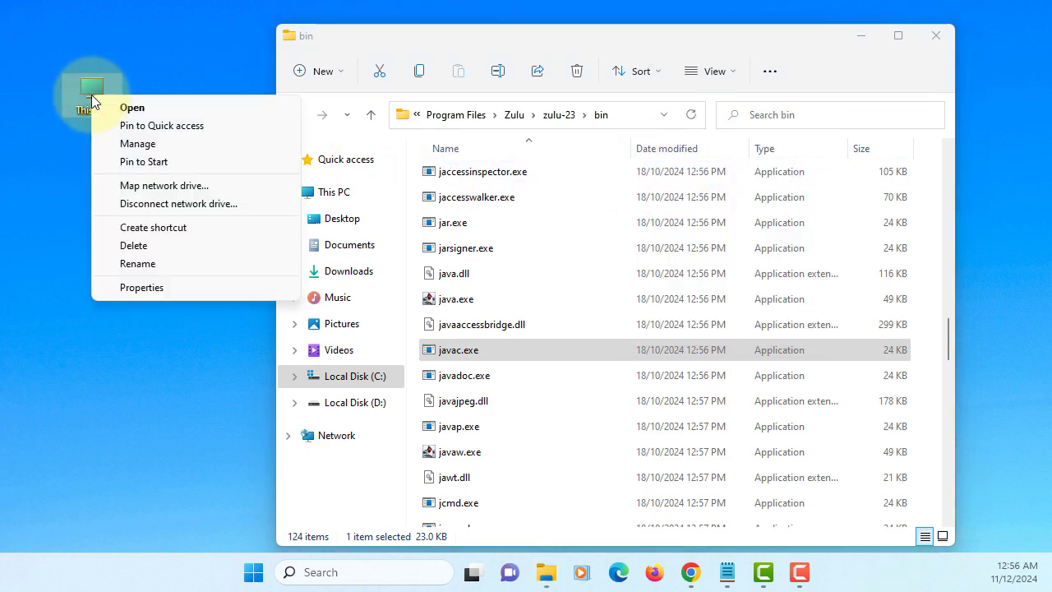
{"action": "left_click", "coordinate": [173, 290]}
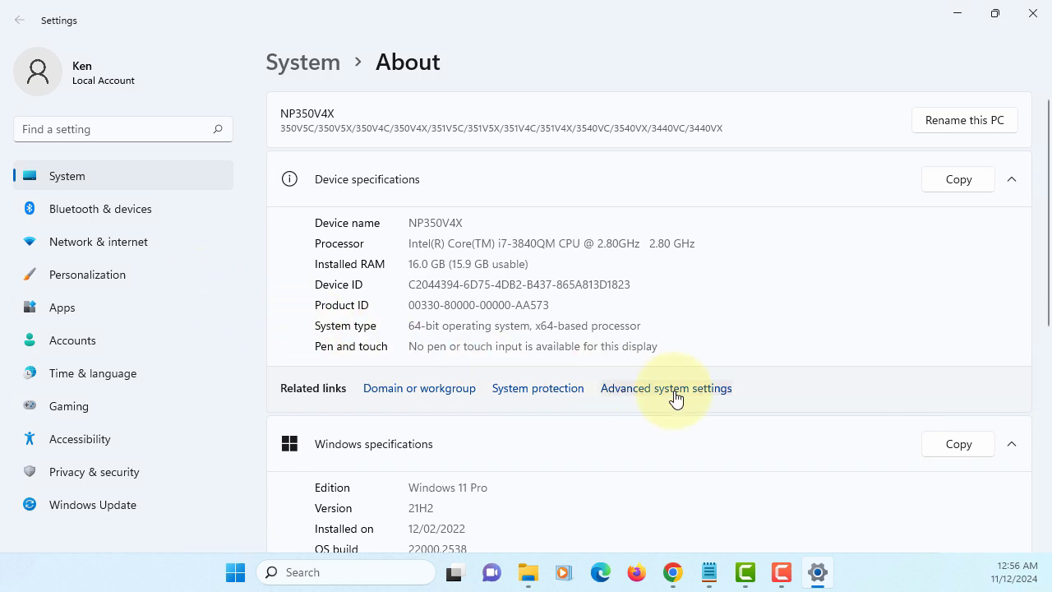
{"action": "left_click", "coordinate": [673, 391]}
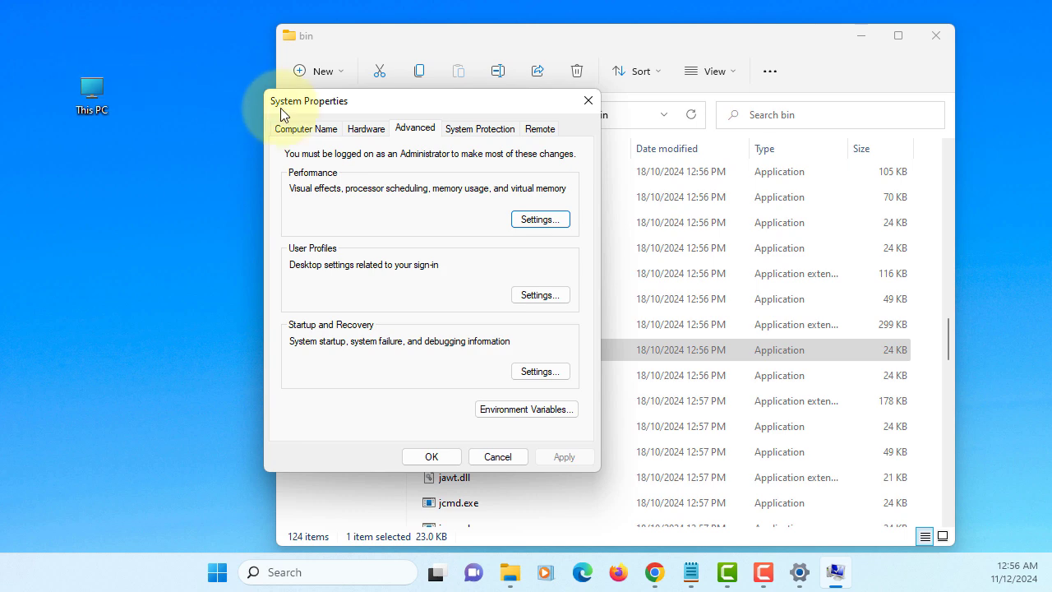
{"action": "left_click_drag", "start_coordinate": [357, 107], "coordinate": [338, 149]}
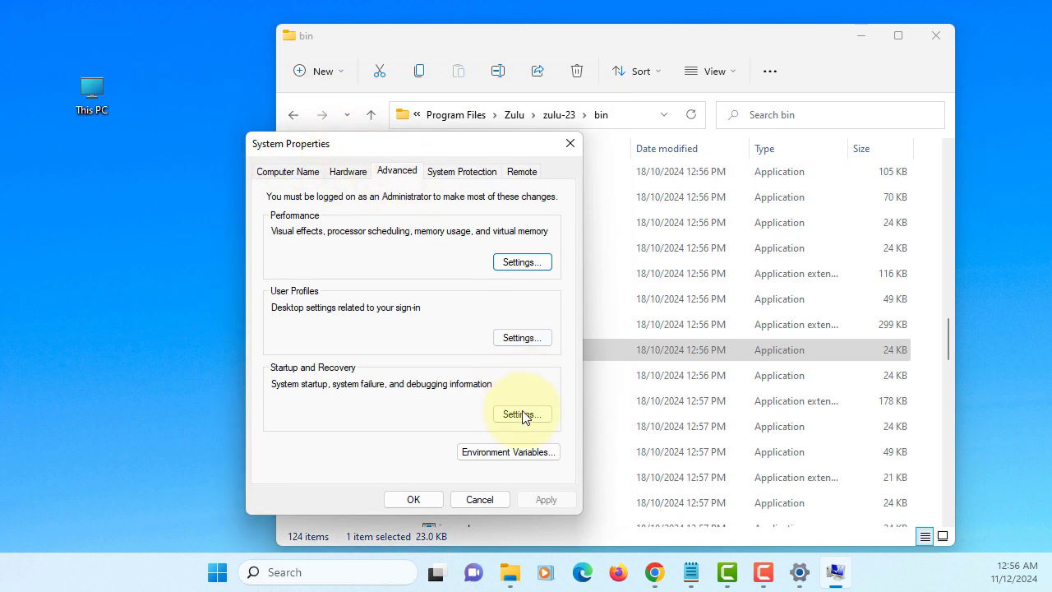
{"action": "left_click", "coordinate": [507, 452]}
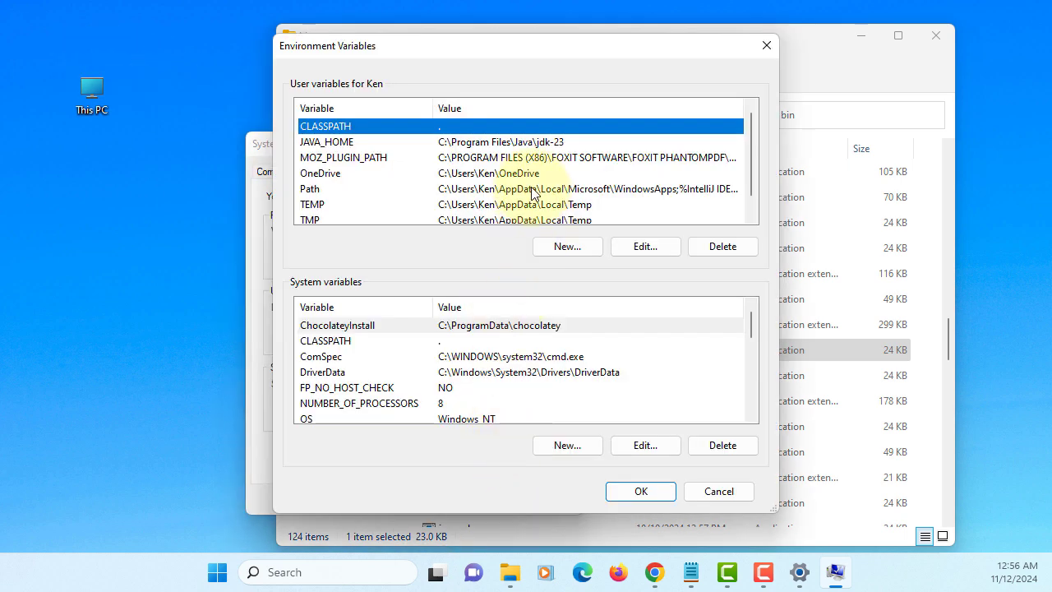
Set JAVA_HOME to C:\Program Files\Zulu\zulu-23\bin, verify it, and save all dialogs.
{"action": "double_click", "coordinate": [546, 144]}
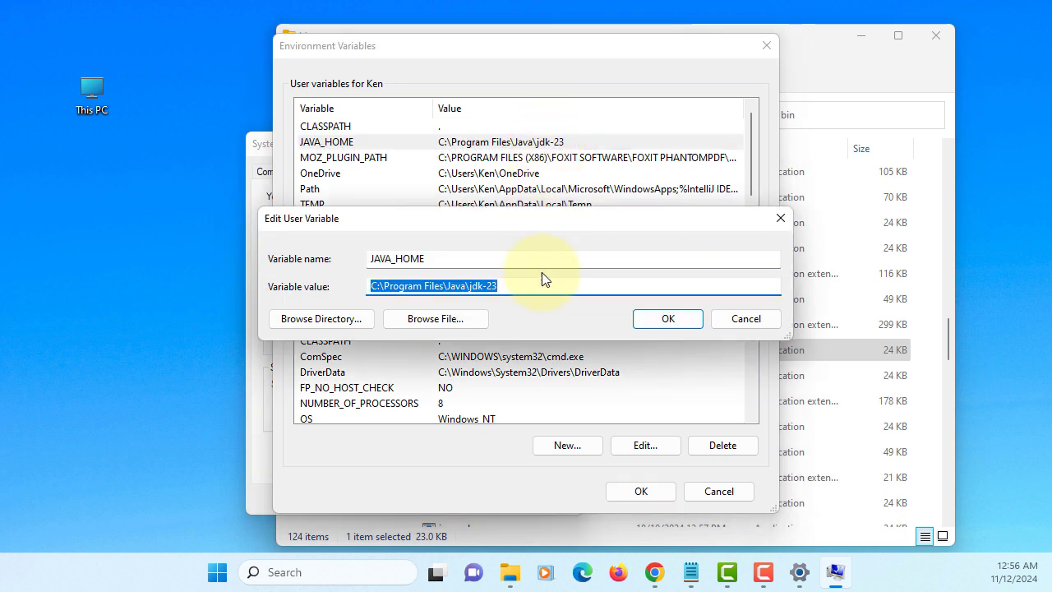
{"action": "key", "text": "ctrl+v"}
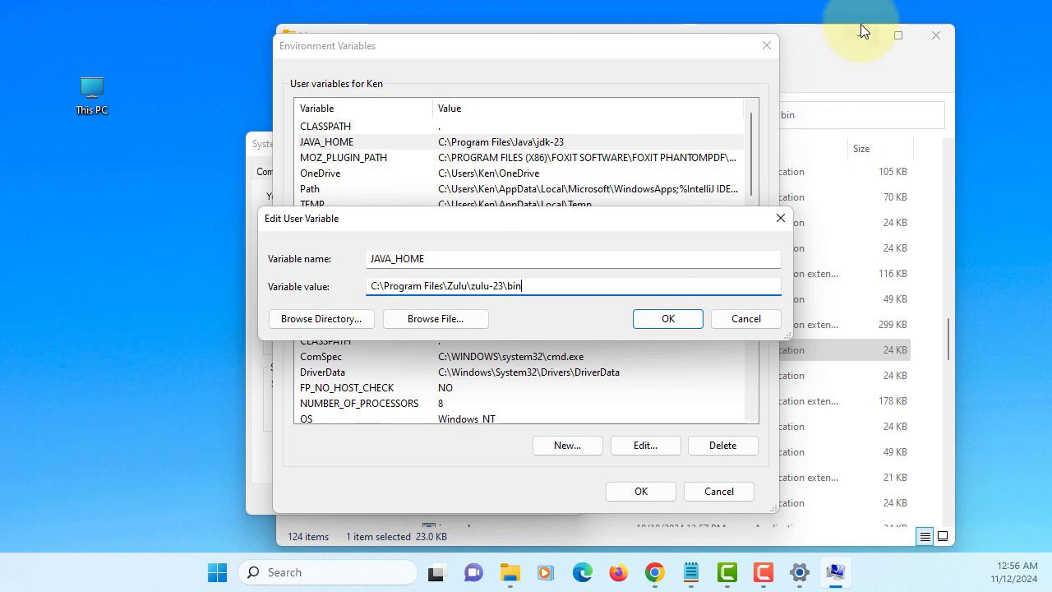
{"action": "left_click", "coordinate": [829, 37]}
{"action": "left_click", "coordinate": [643, 123]}
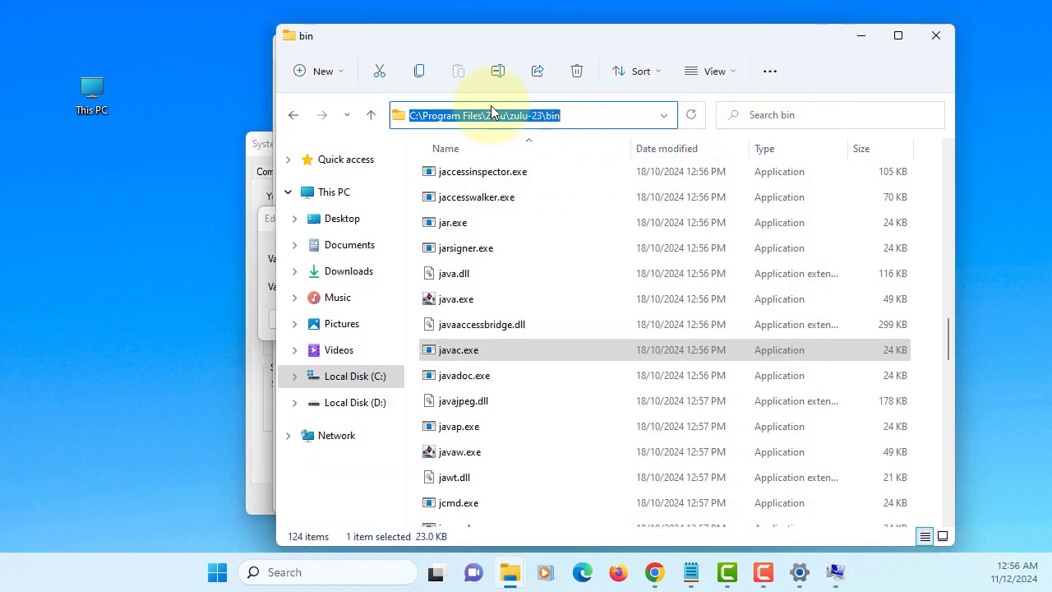
{"action": "left_click", "coordinate": [859, 40]}
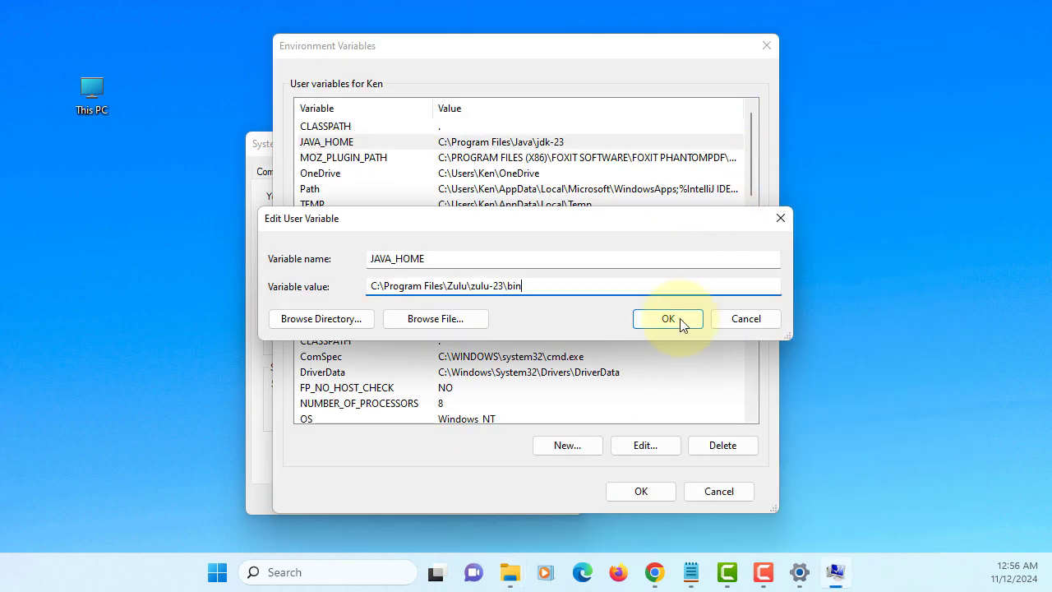
{"action": "left_click", "coordinate": [672, 320]}
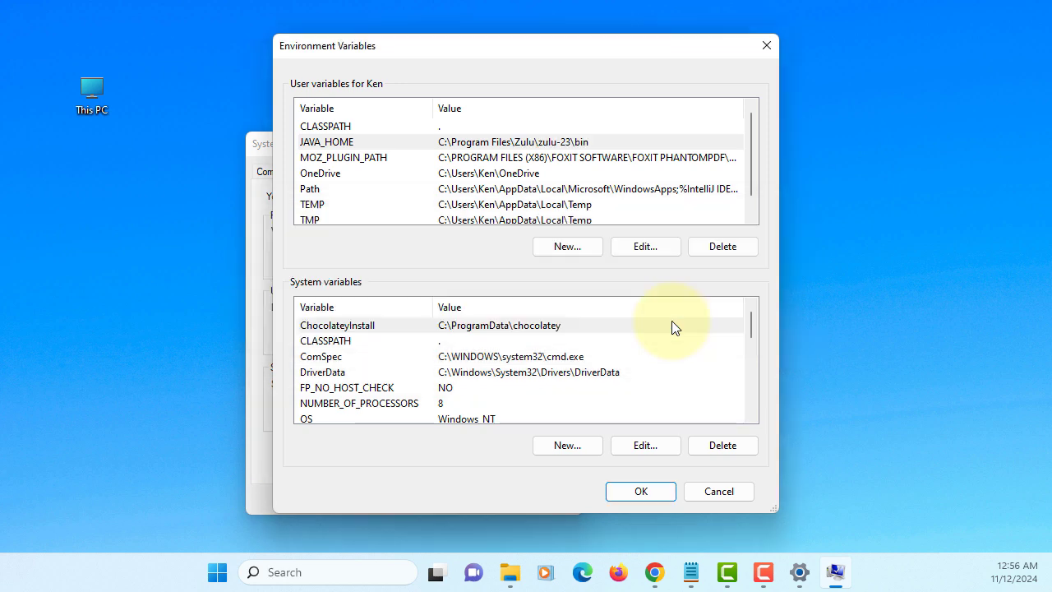
{"action": "left_click", "coordinate": [629, 491]}
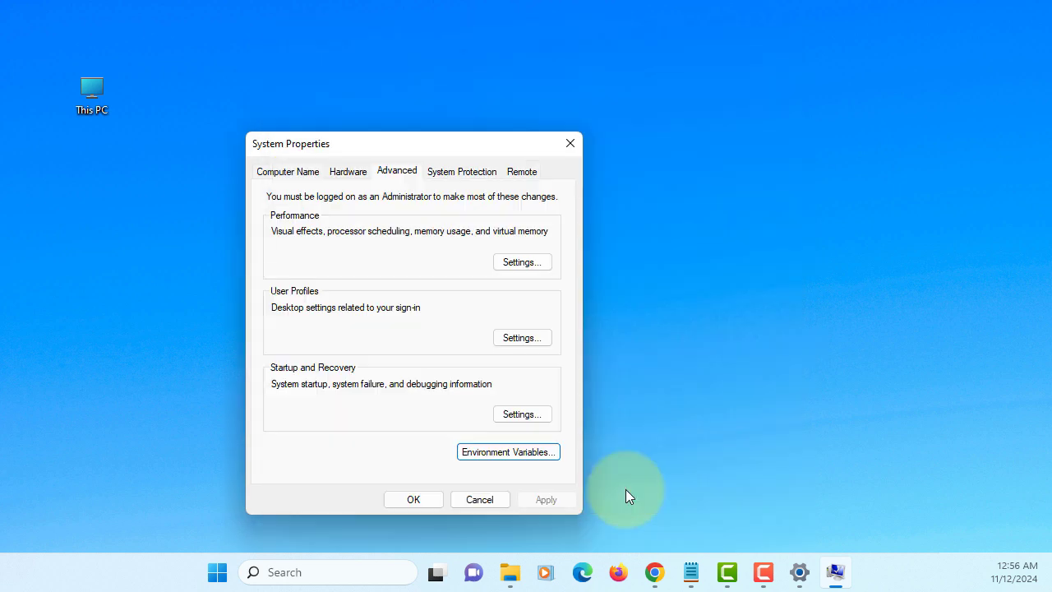
{"action": "left_click", "coordinate": [414, 499]}
Open Command Prompt with cmd and run javac -version, which reports javac 23.0.1.
{"action": "type", "text": "cmd"}
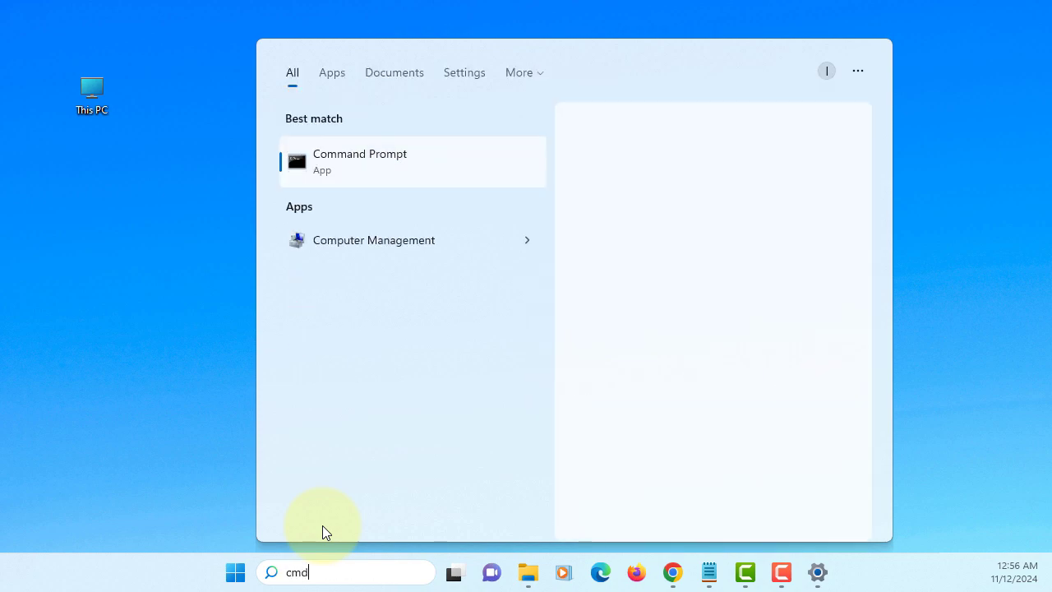
{"action": "key", "text": "Return"}
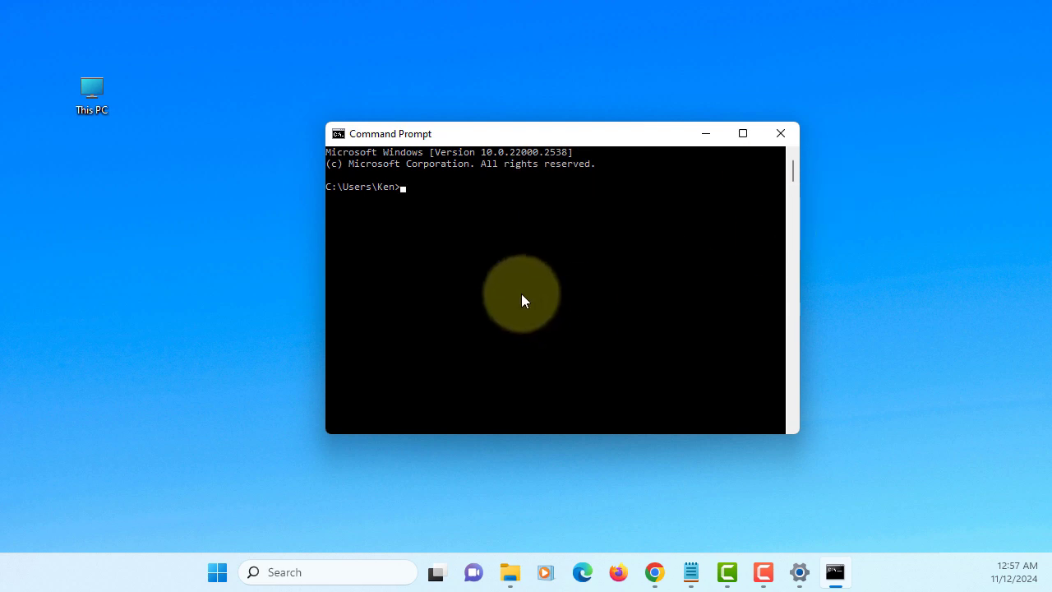
{"action": "type", "text": "javac -version"}
{"action": "key", "text": "Return"}
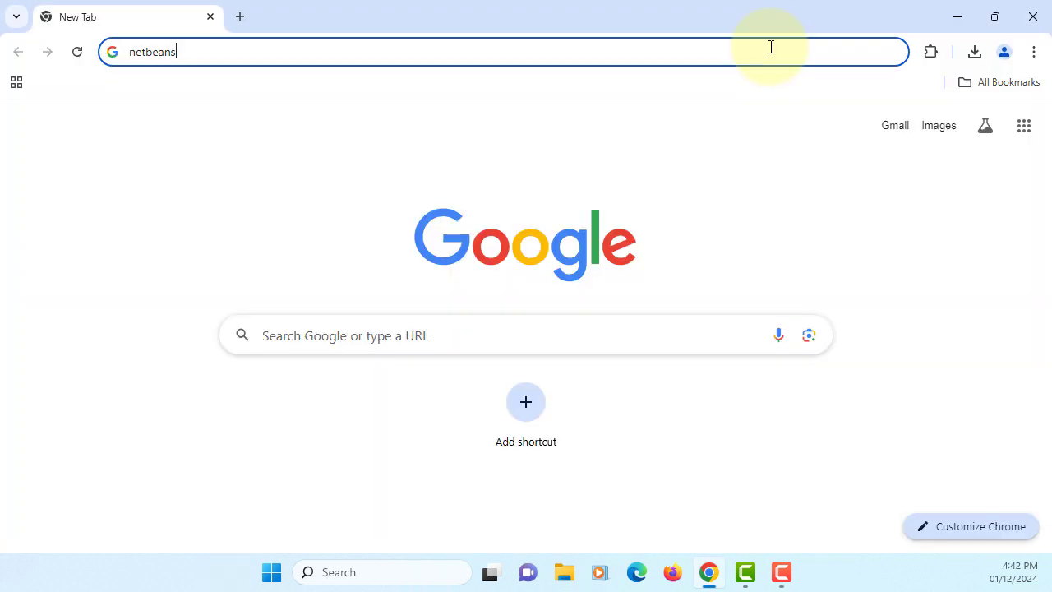
Search netbeans, download Apache-NetBeans-23-bin-windows-x64.exe from the mirror, and run it.
{"action": "key", "text": "Return"}
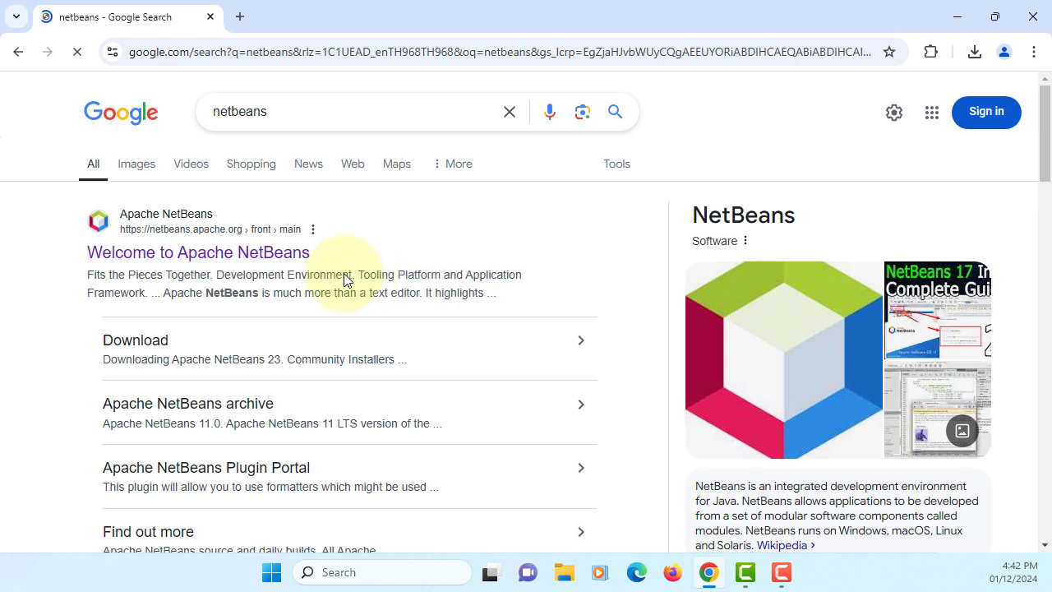
{"action": "left_click", "coordinate": [300, 252]}
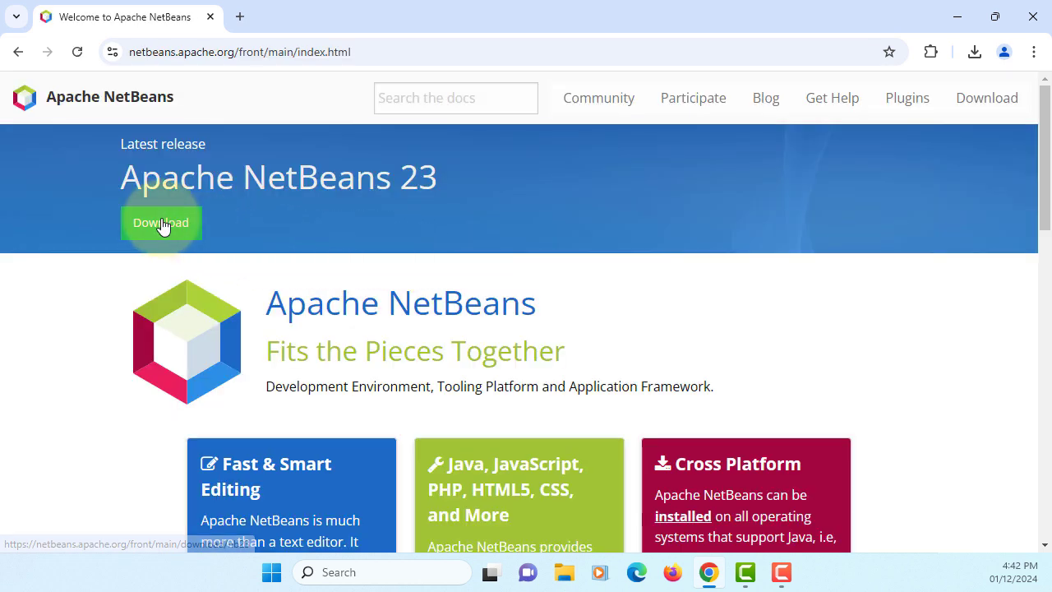
{"action": "left_click", "coordinate": [162, 227]}
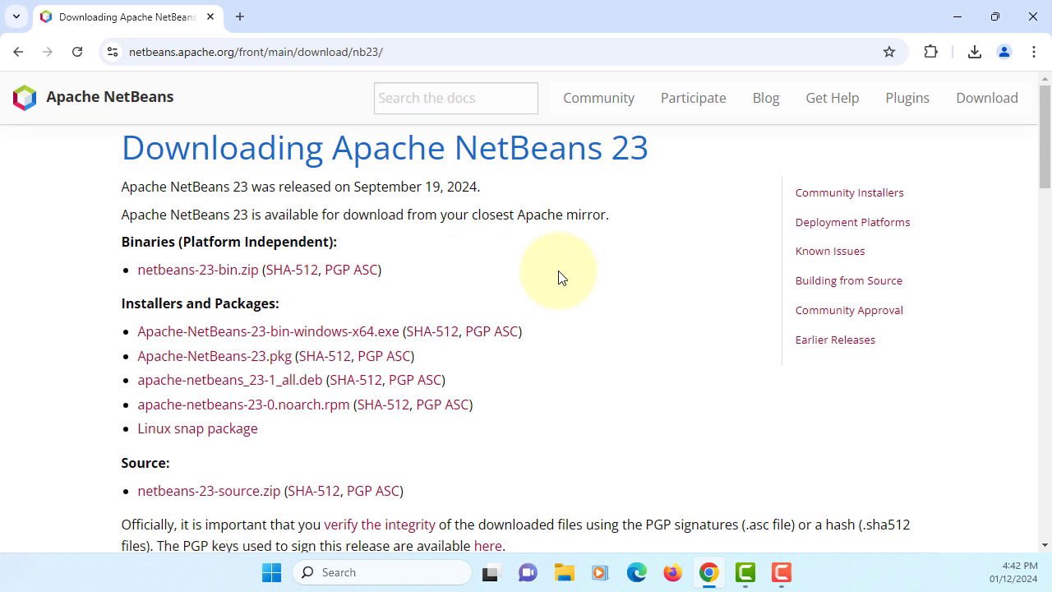
{"action": "left_click", "coordinate": [342, 333]}
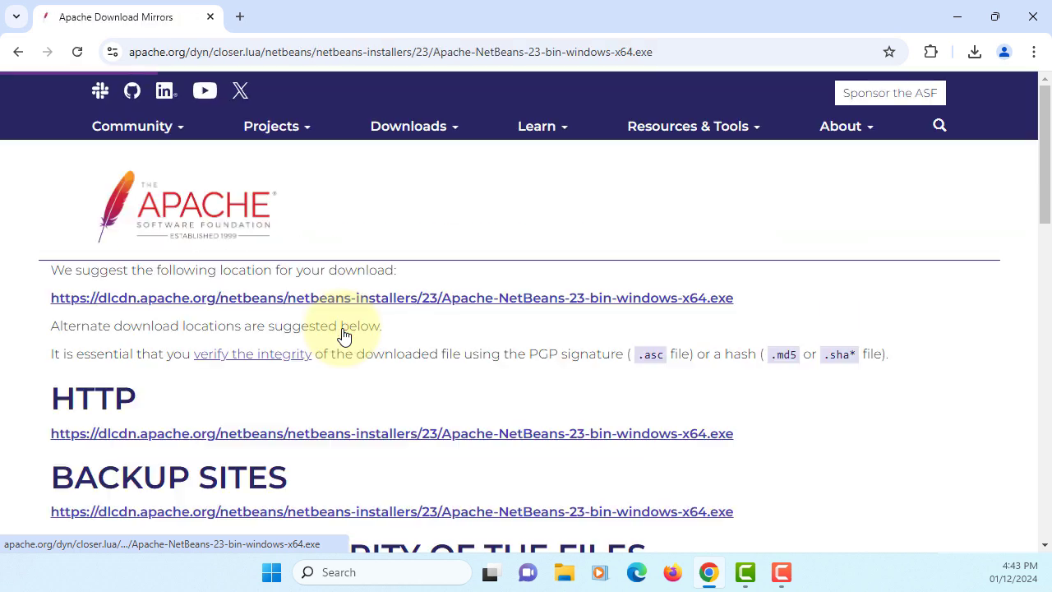
{"action": "left_click", "coordinate": [525, 300]}
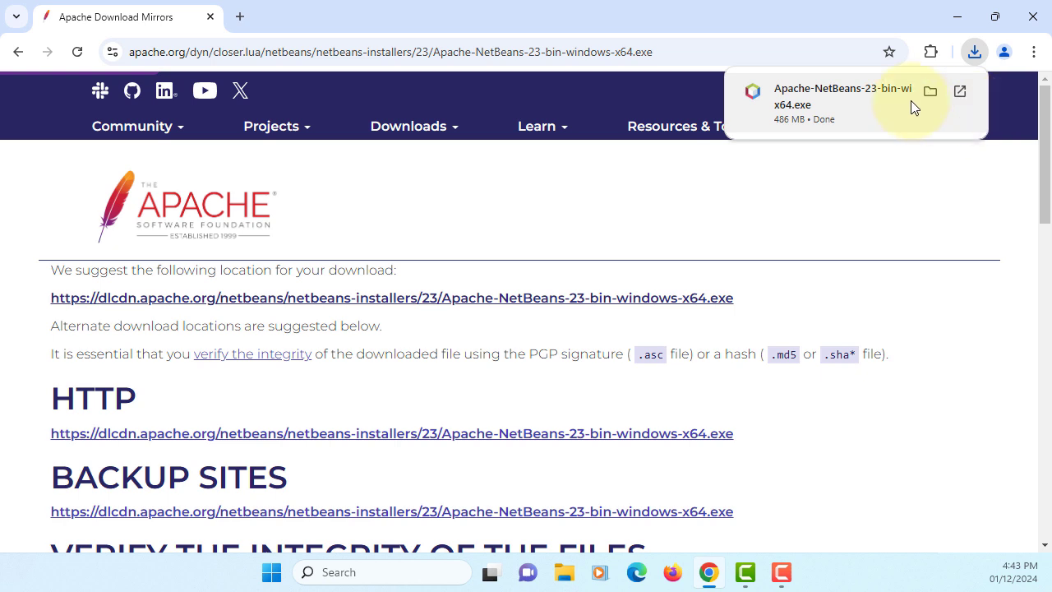
{"action": "left_click", "coordinate": [868, 93]}
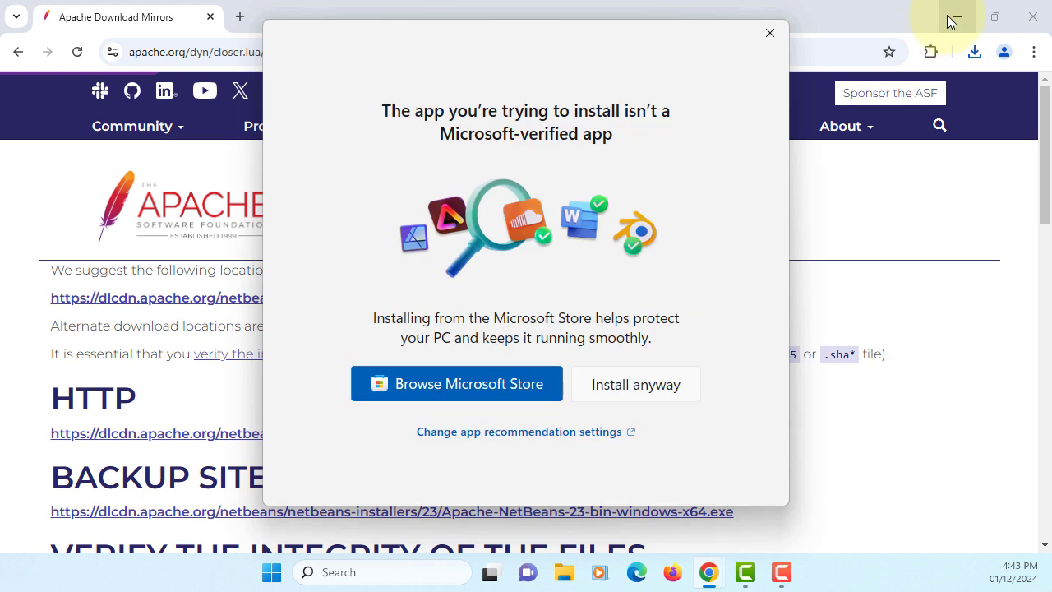
Approve the unverified NetBeans installer and accept its licence terms.
{"action": "left_click", "coordinate": [946, 15]}
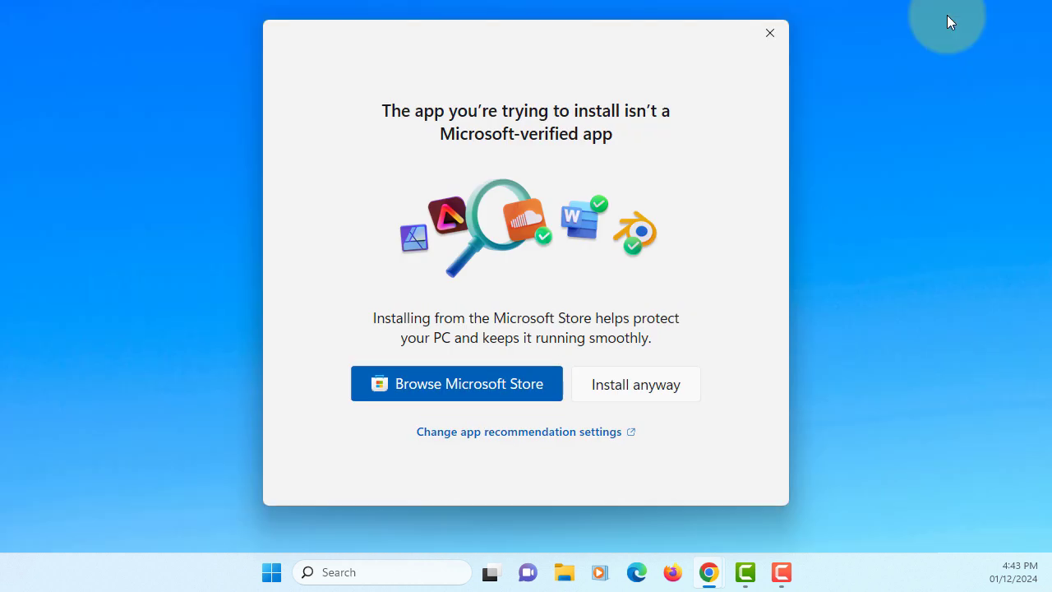
{"action": "left_click", "coordinate": [638, 386]}
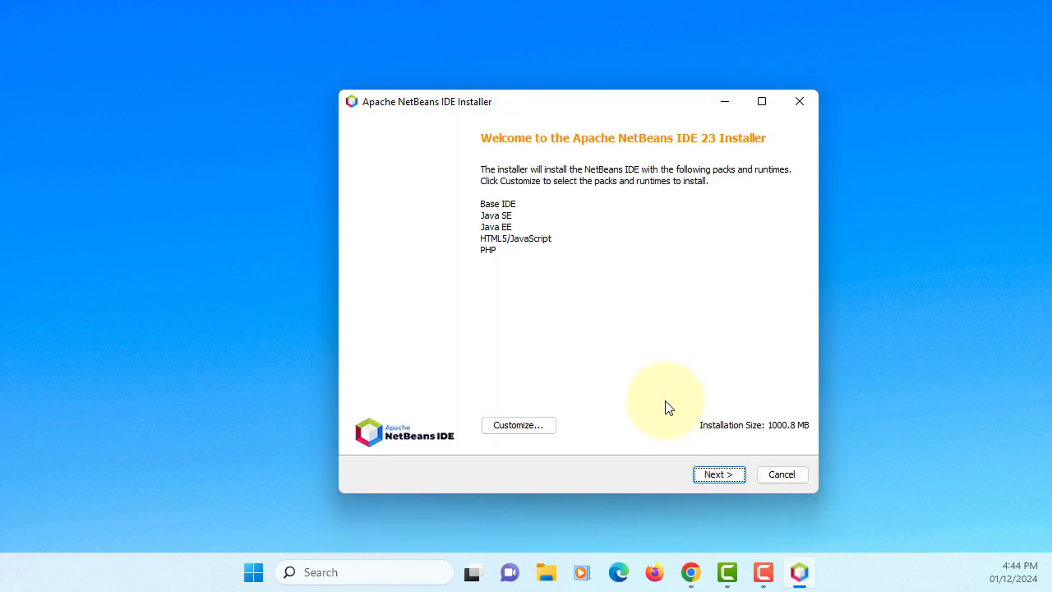
{"action": "left_click", "coordinate": [718, 475]}
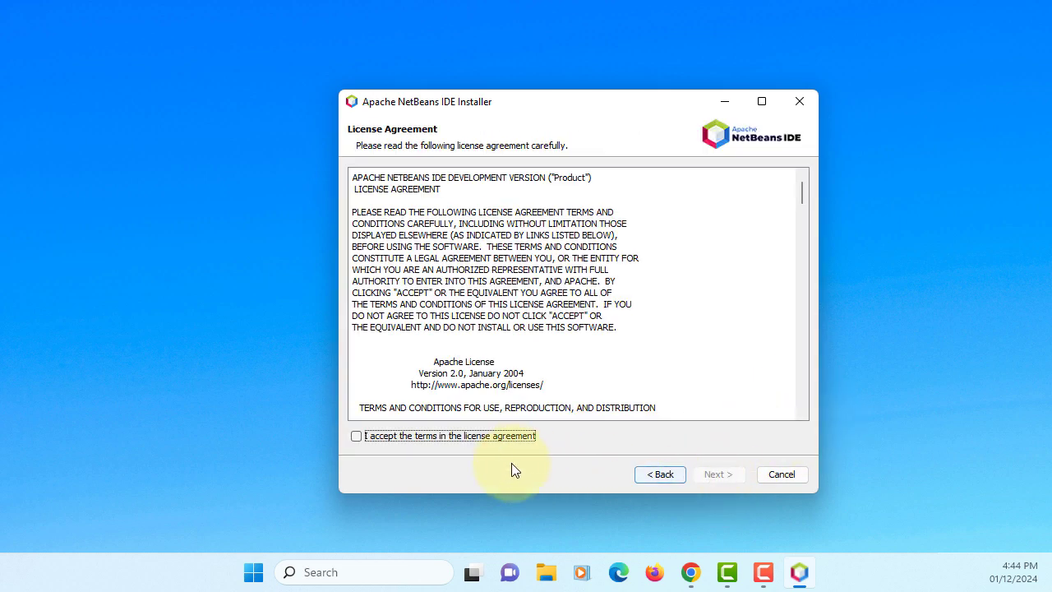
{"action": "left_click", "coordinate": [508, 437]}
{"action": "left_click", "coordinate": [717, 474]}
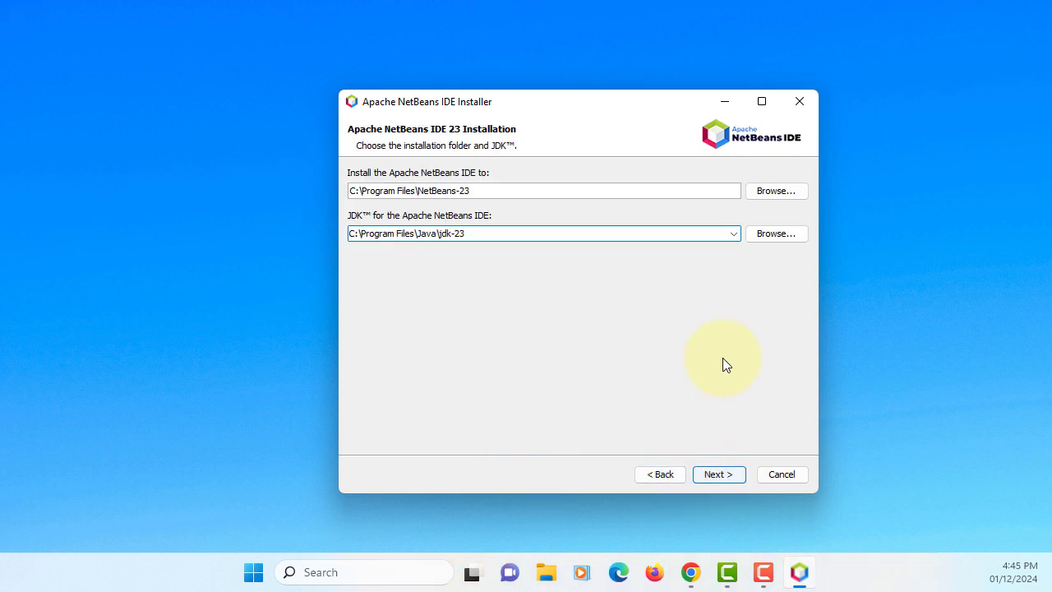
Keep jdk-23 as the IDE's JDK, install NetBeans 23 to C:\Program Files\NetBeans-23, and finish.
{"action": "left_click", "coordinate": [733, 234]}
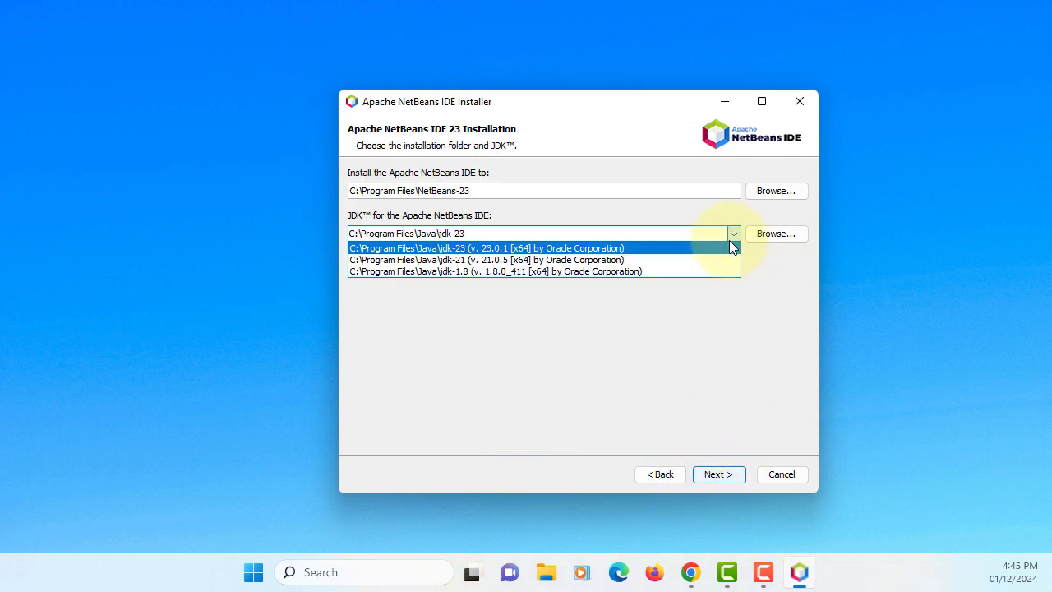
{"action": "left_click", "coordinate": [715, 249]}
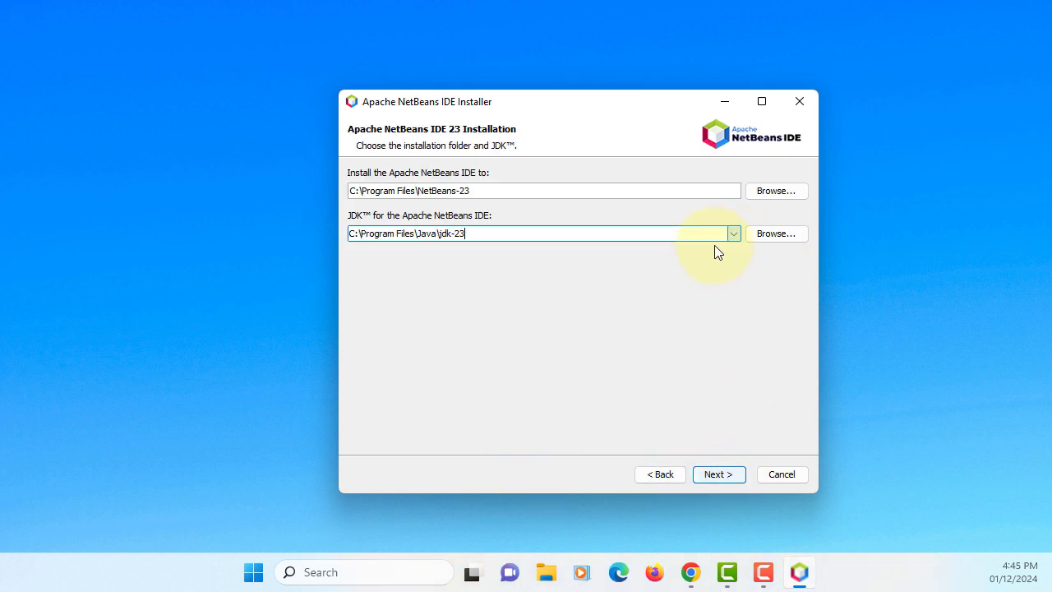
{"action": "left_click", "coordinate": [718, 475]}
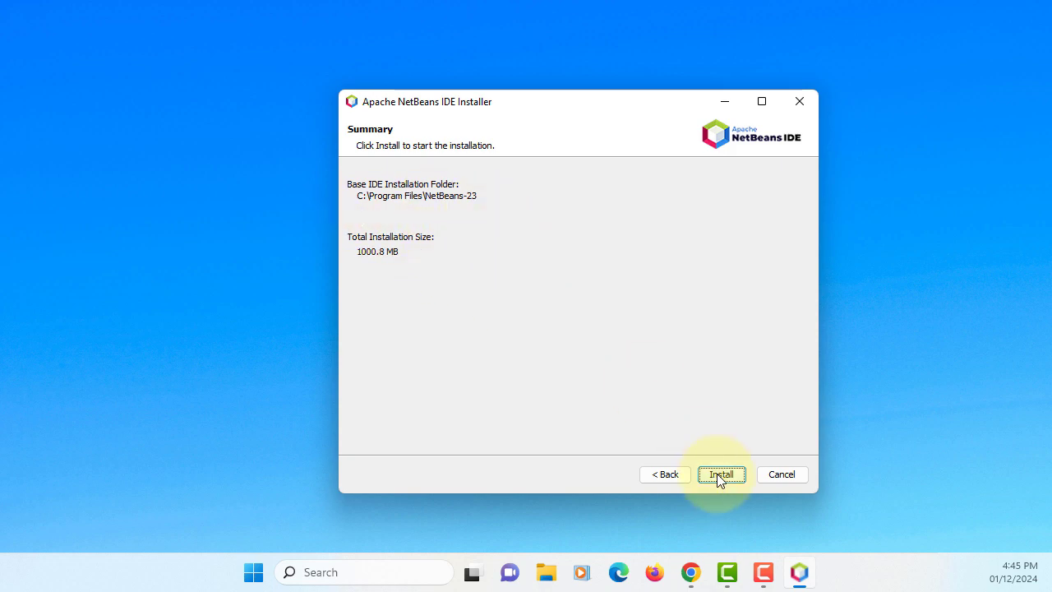
{"action": "left_click", "coordinate": [721, 474]}
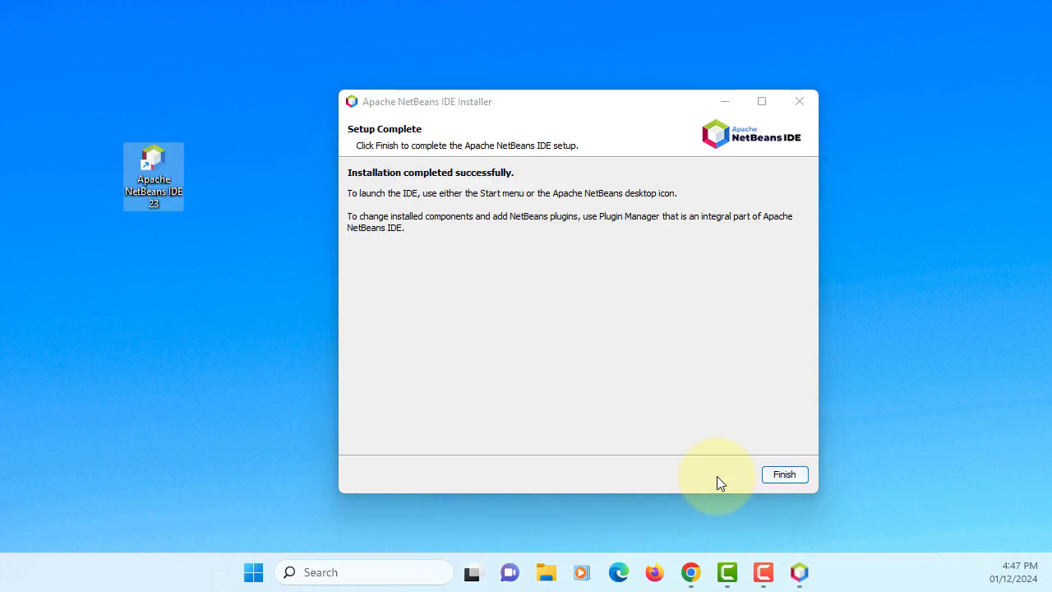
{"action": "left_click", "coordinate": [784, 475]}
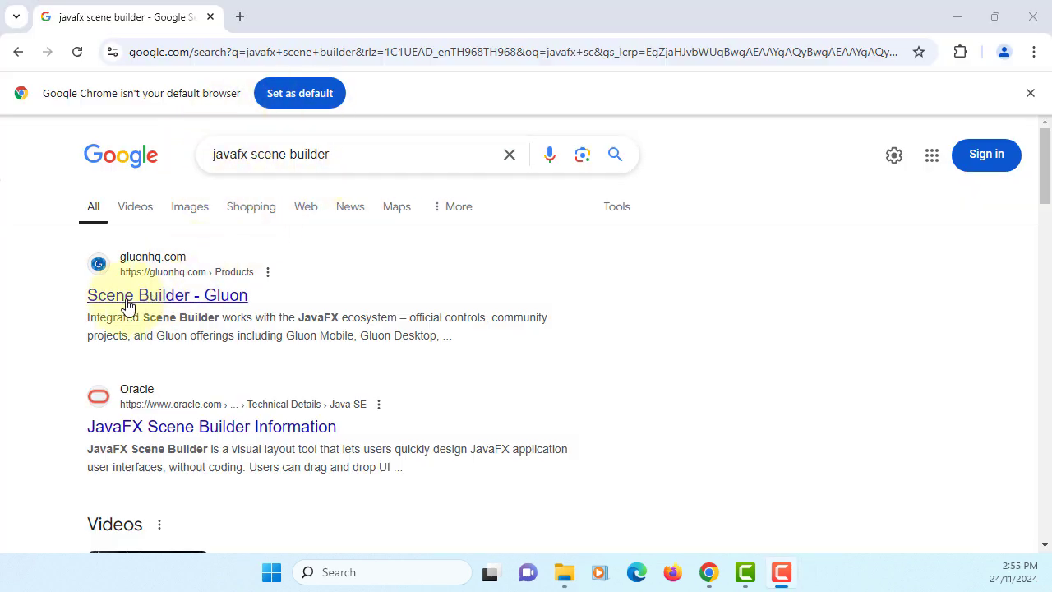
Download SceneBuilder-23.0.1.msi from Gluon's Scene Builder page and run it.
{"action": "left_click", "coordinate": [234, 304]}
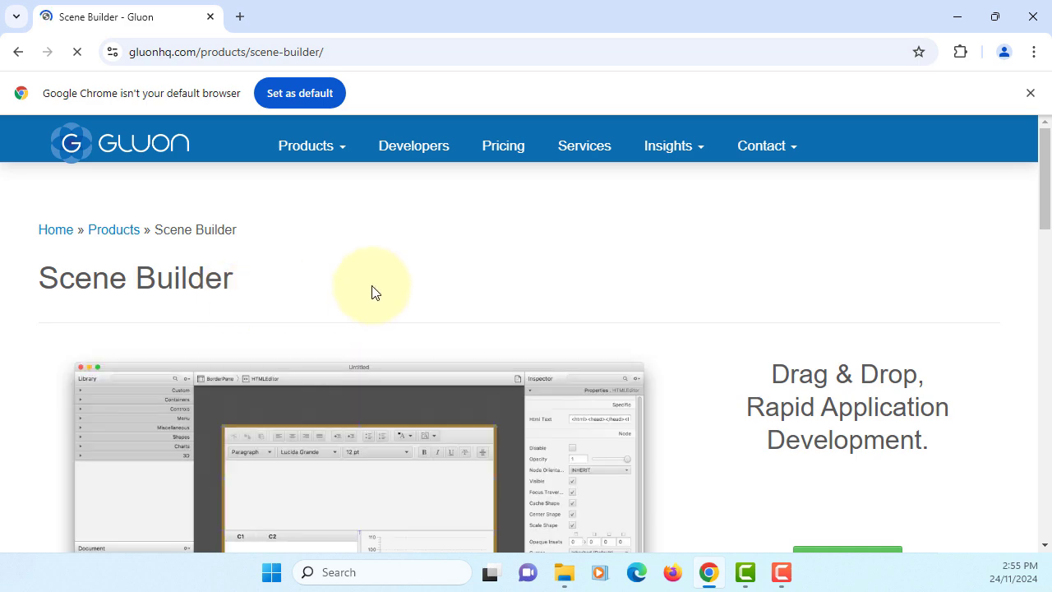
{"action": "scroll", "coordinate": [380, 296], "scroll_direction": "down", "scroll_amount": 5}
{"action": "scroll", "coordinate": [386, 307], "scroll_direction": "down", "scroll_amount": 2}
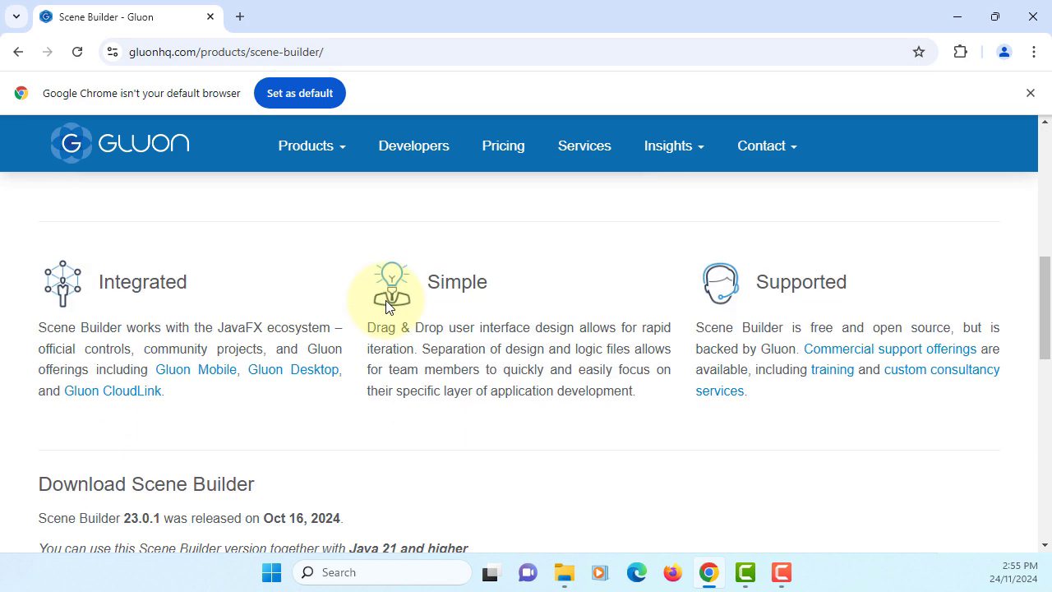
{"action": "scroll", "coordinate": [386, 308], "scroll_direction": "down", "scroll_amount": 5}
{"action": "scroll", "coordinate": [384, 306], "scroll_direction": "up", "scroll_amount": 2}
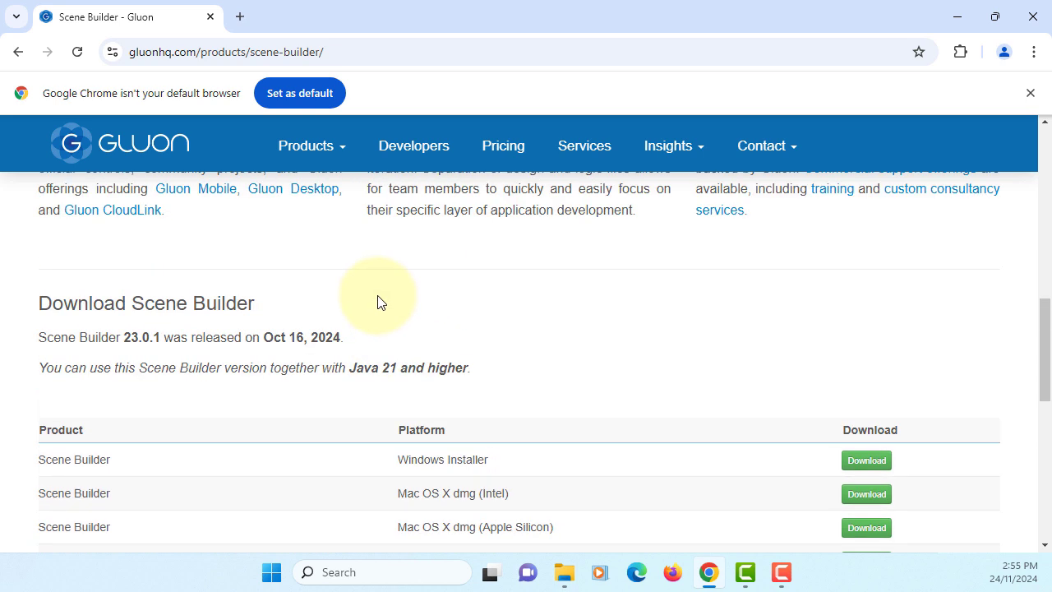
{"action": "left_click", "coordinate": [1030, 93]}
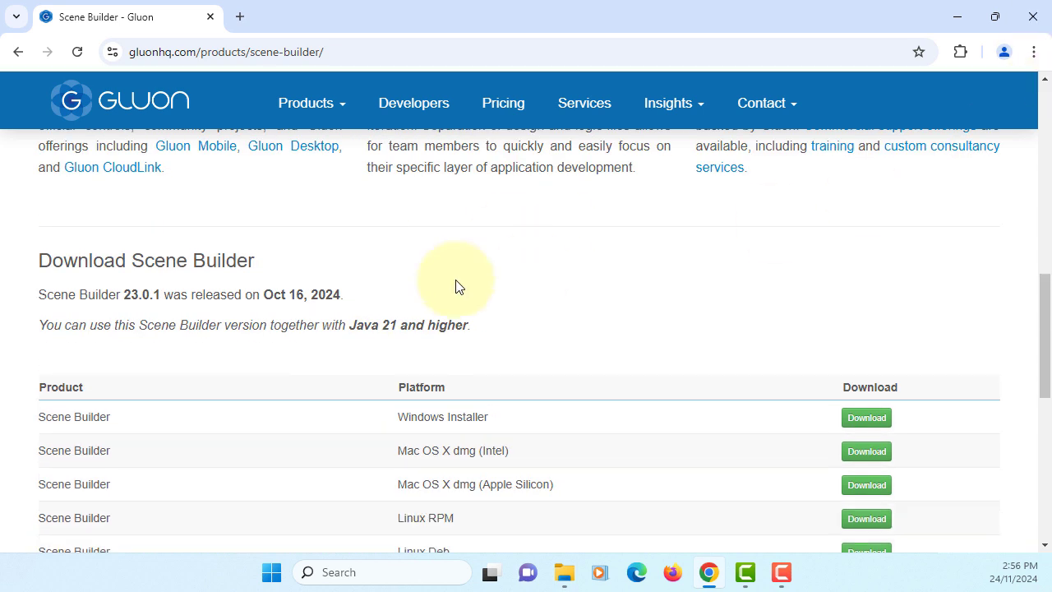
{"action": "left_click_drag", "start_coordinate": [123, 296], "coordinate": [161, 296]}
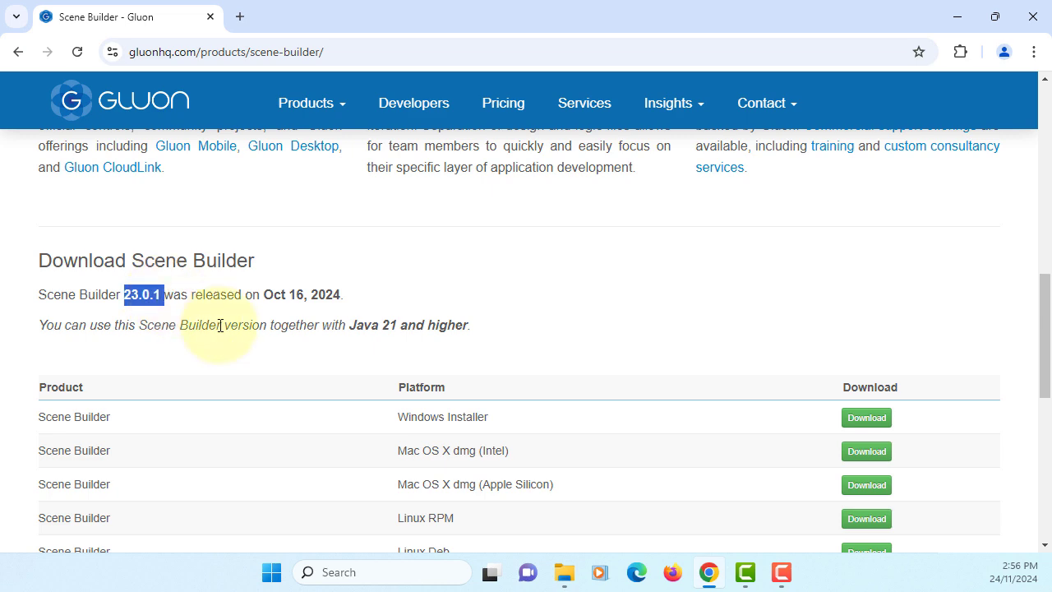
{"action": "scroll", "coordinate": [328, 357], "scroll_direction": "down", "scroll_amount": 2}
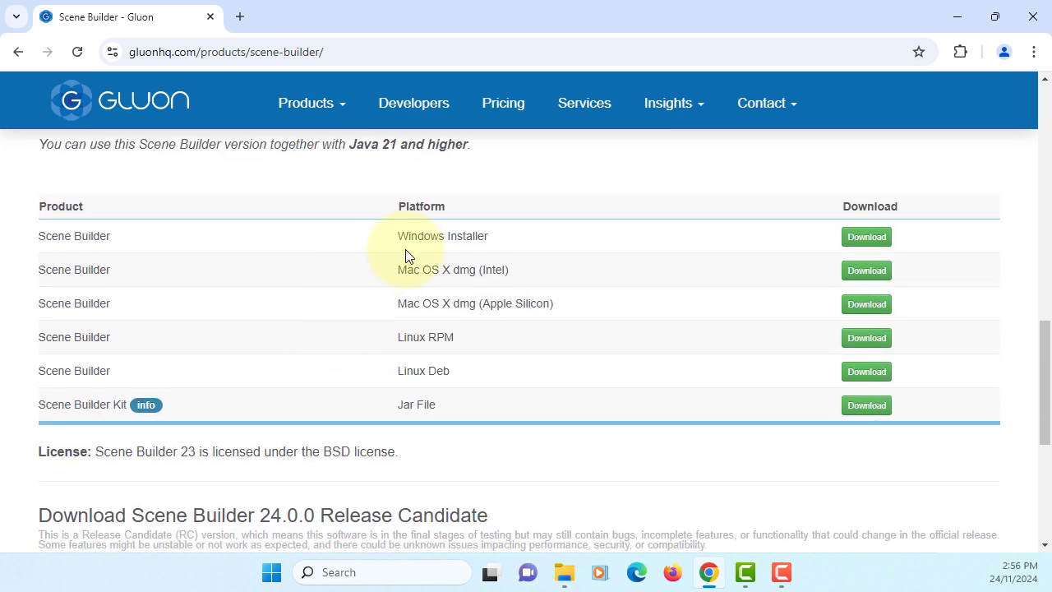
{"action": "left_click", "coordinate": [868, 240]}
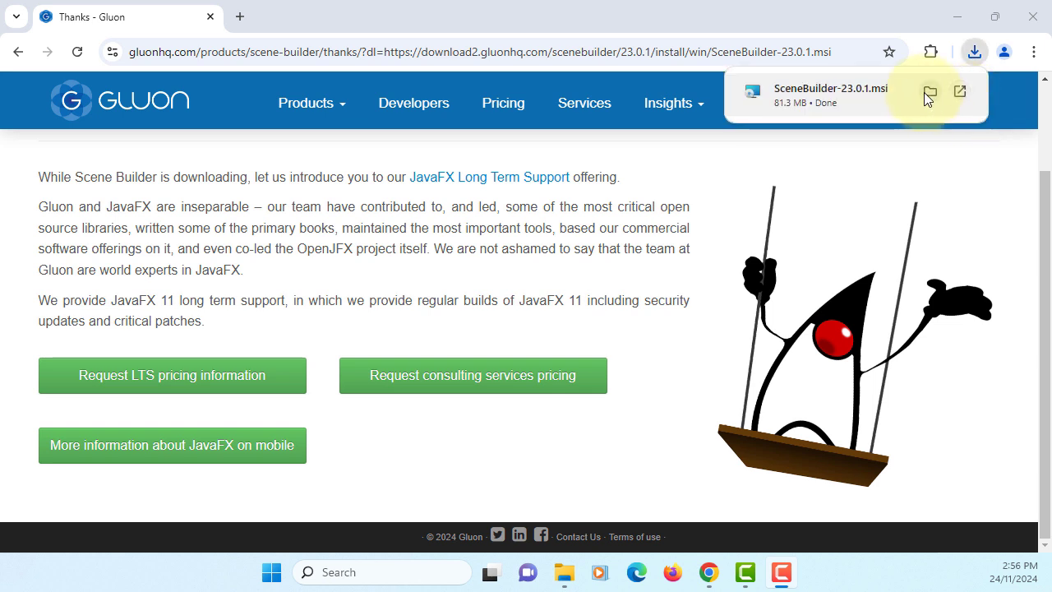
{"action": "left_click", "coordinate": [810, 91]}
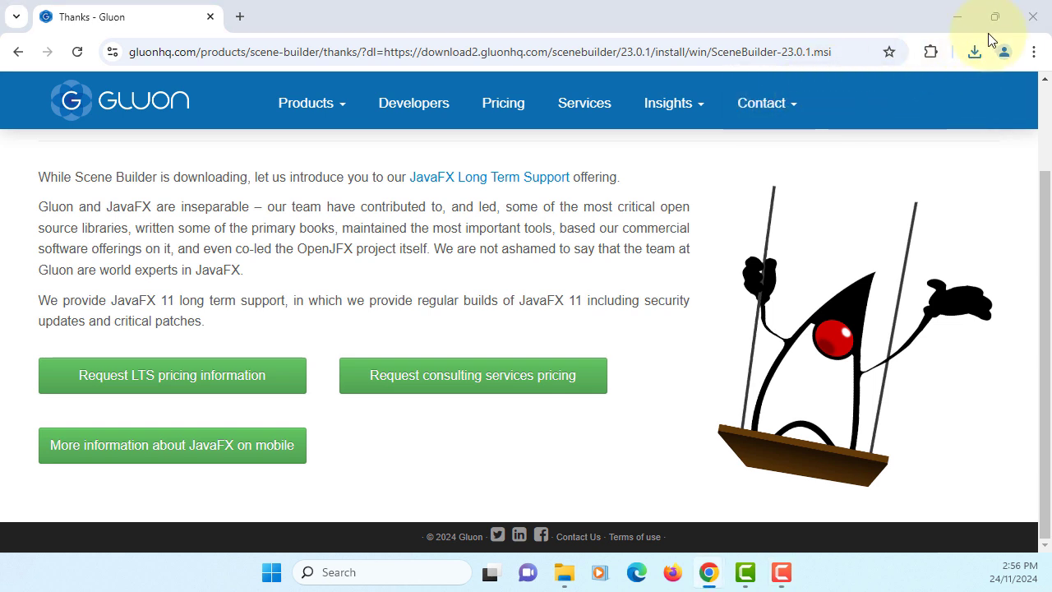
{"action": "left_click", "coordinate": [957, 16]}
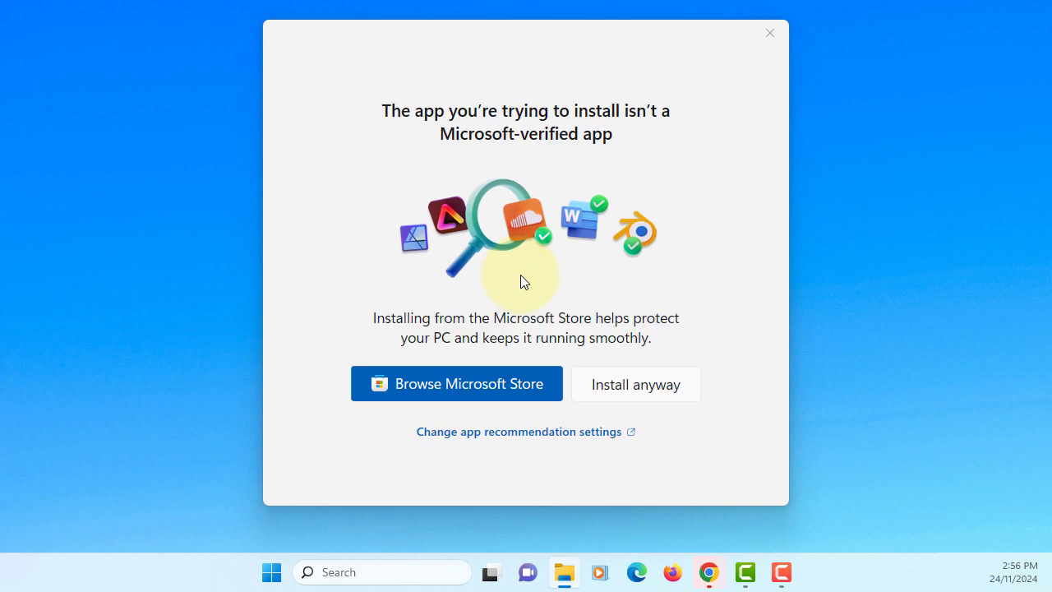
Approve the unverified app, accept the licence, and install Scene Builder to its default folder.
{"action": "left_click", "coordinate": [634, 391]}
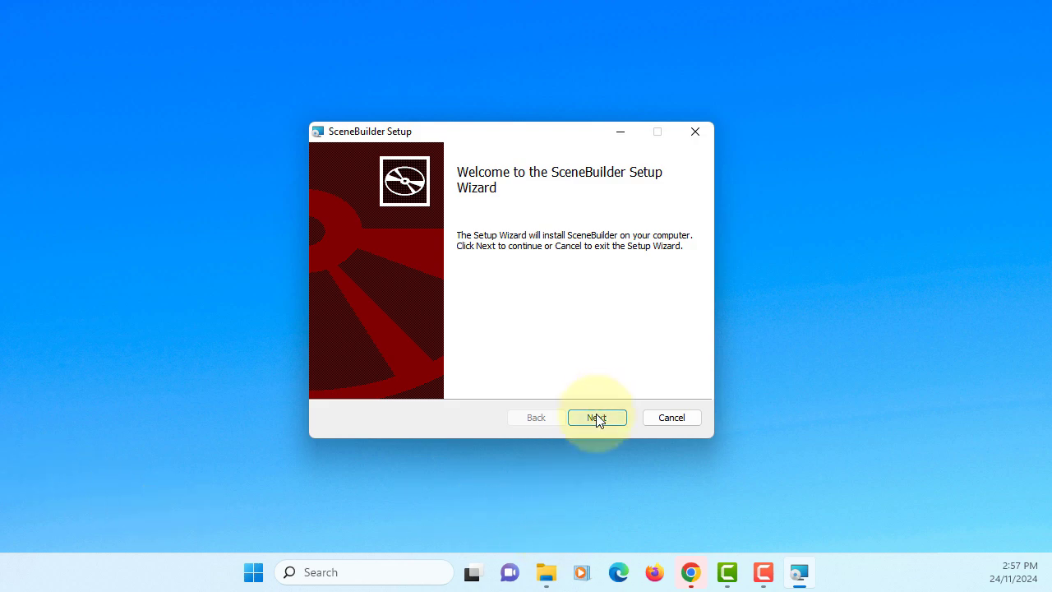
{"action": "left_click", "coordinate": [596, 418]}
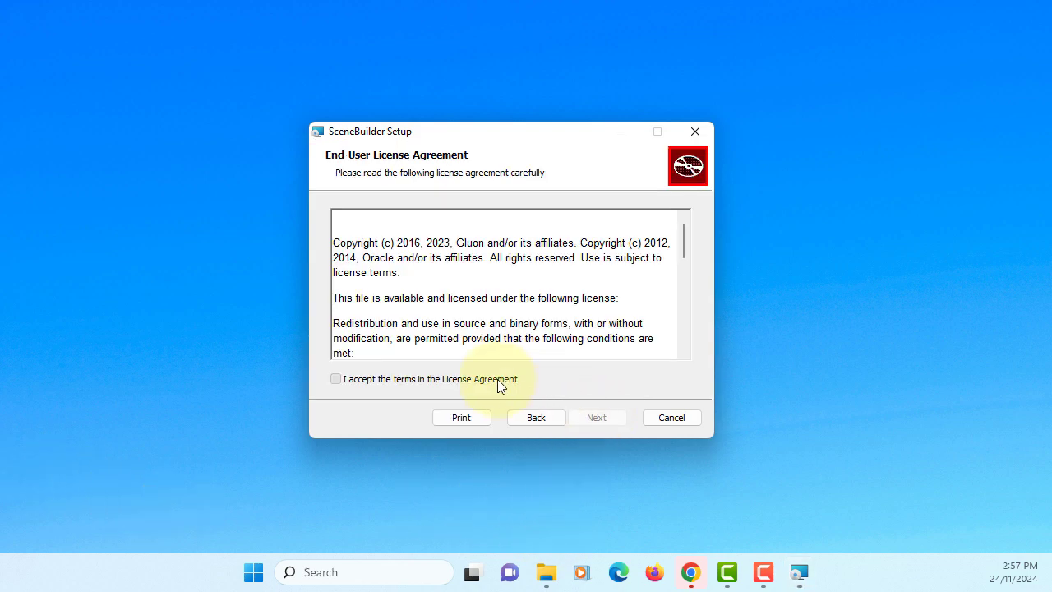
{"action": "left_click", "coordinate": [498, 381]}
{"action": "left_click", "coordinate": [597, 418]}
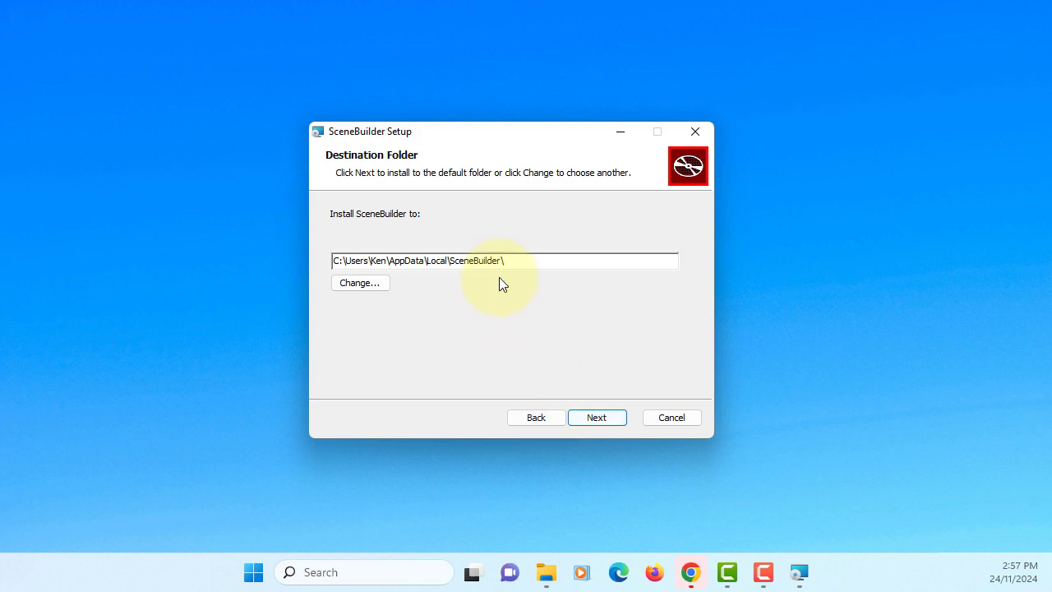
{"action": "left_click_drag", "start_coordinate": [515, 260], "coordinate": [314, 246]}
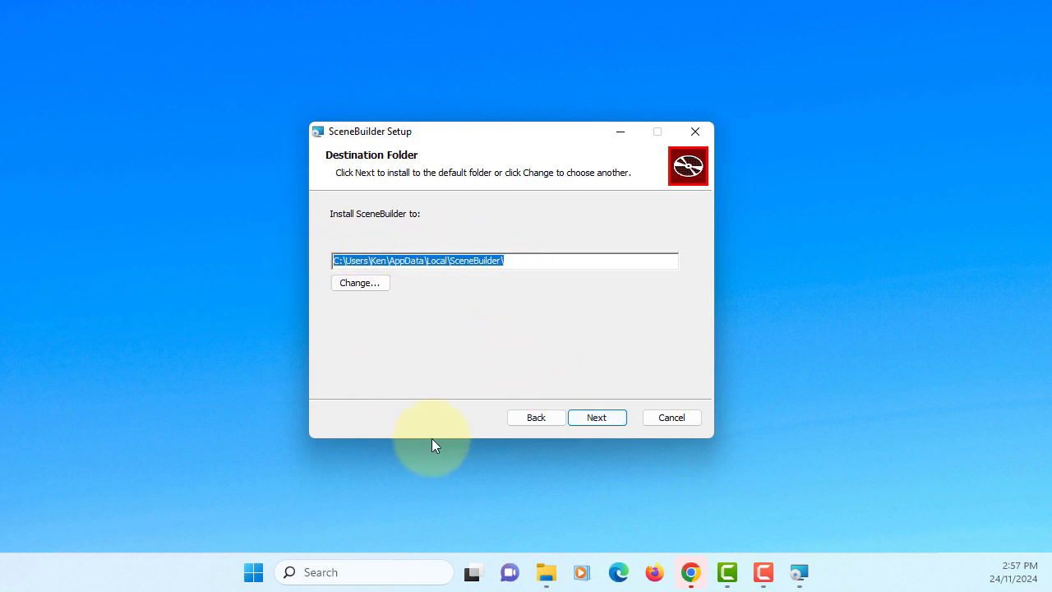
{"action": "left_click", "coordinate": [605, 425]}
{"action": "left_click", "coordinate": [603, 425]}
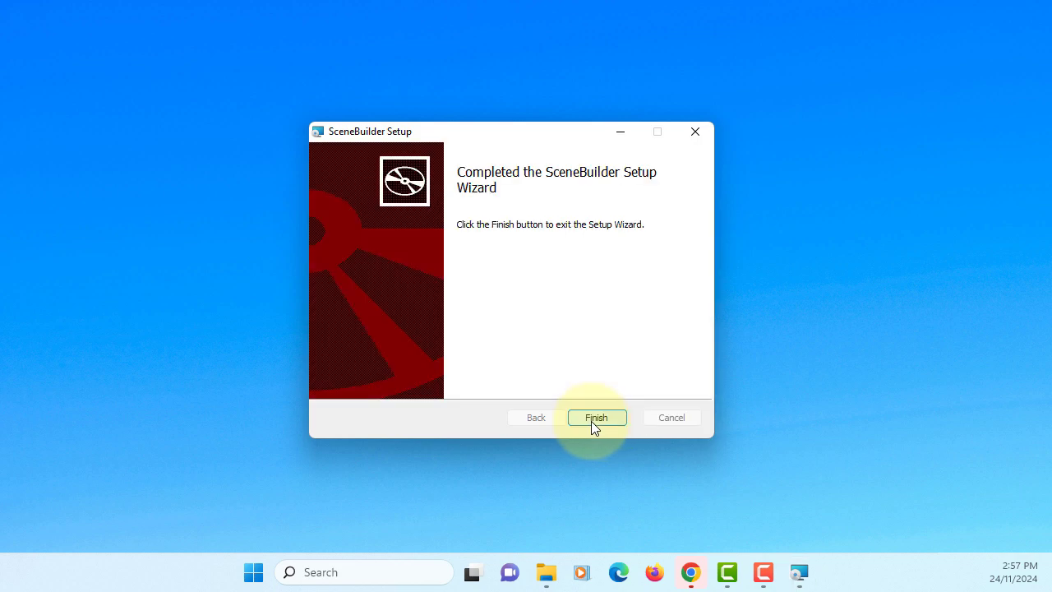
{"action": "left_click", "coordinate": [591, 421]}
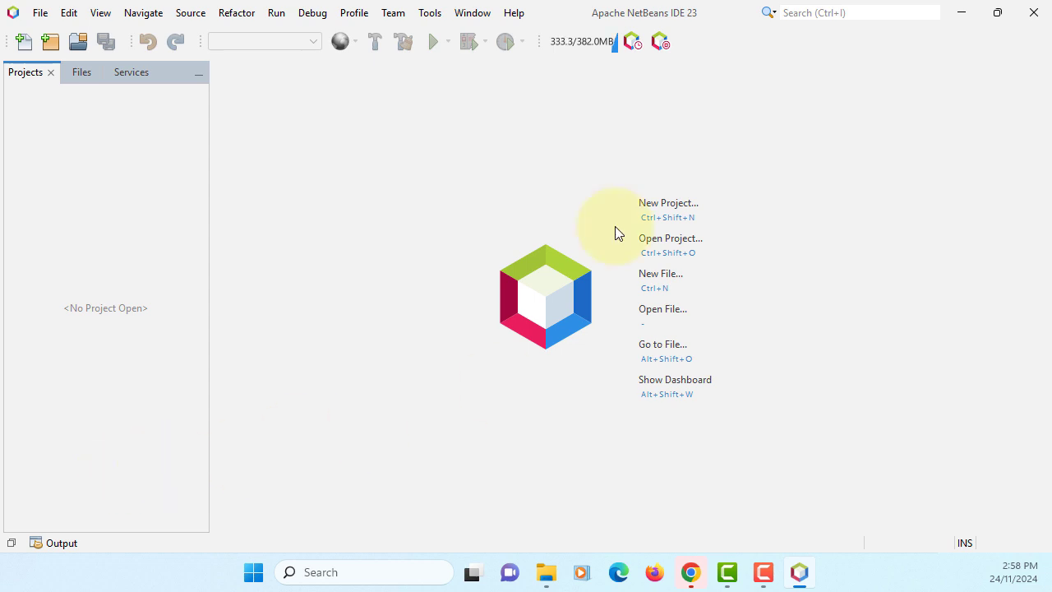
Install the JavaFX Implementation for Windows (amd64) plugin from Options > Java > JavaFX, accepting its licences.
{"action": "left_click", "coordinate": [427, 15]}
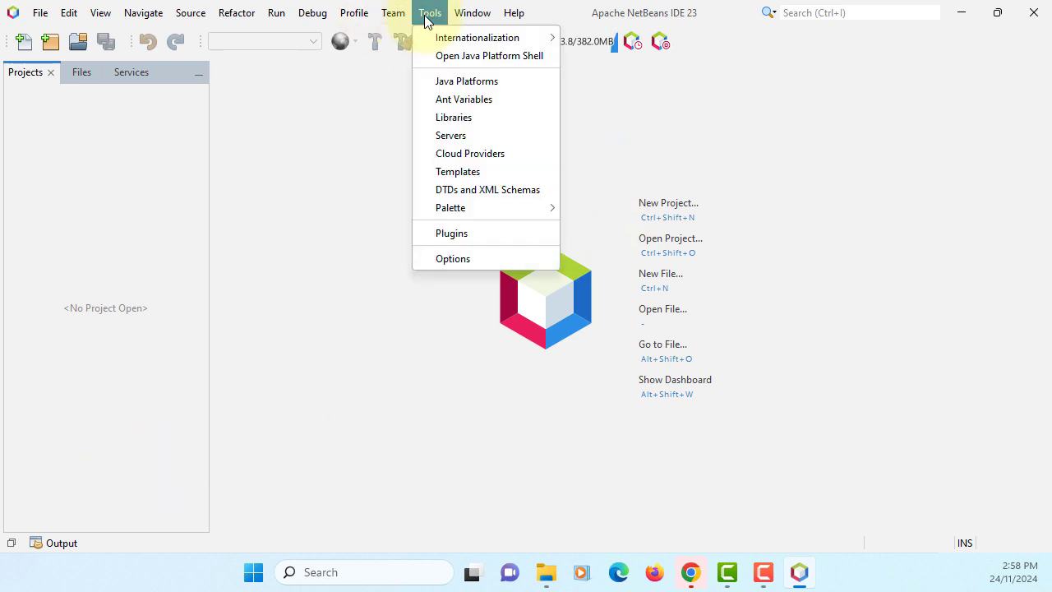
{"action": "left_click", "coordinate": [454, 255]}
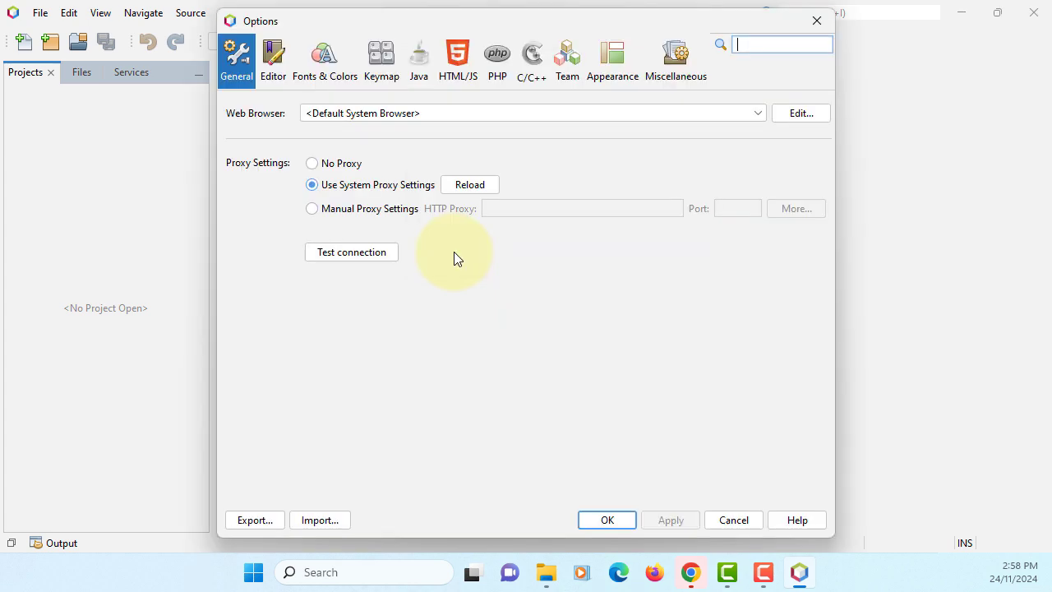
{"action": "left_click", "coordinate": [419, 78]}
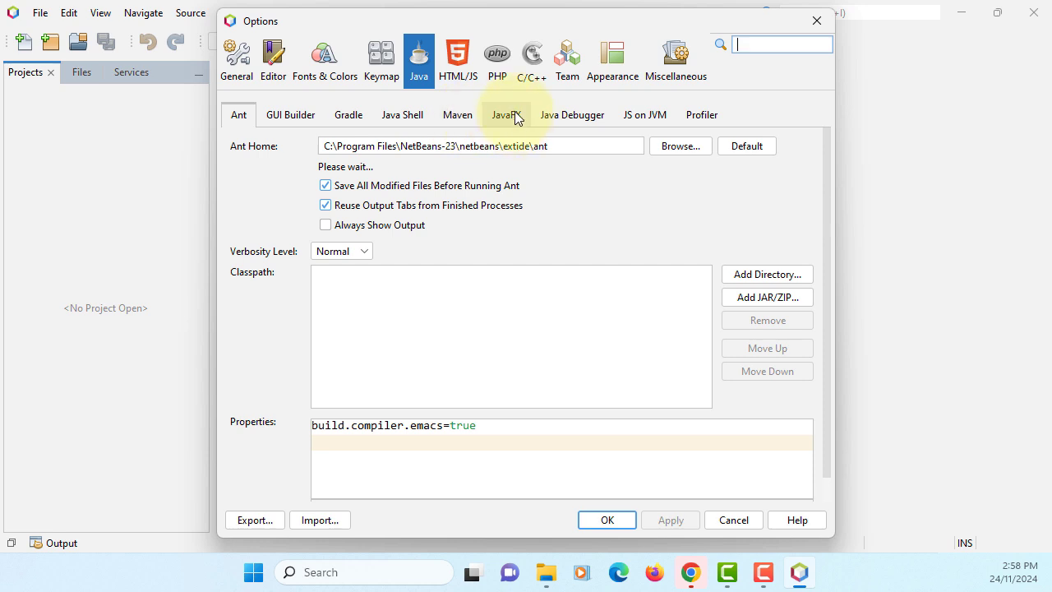
{"action": "left_click", "coordinate": [514, 114]}
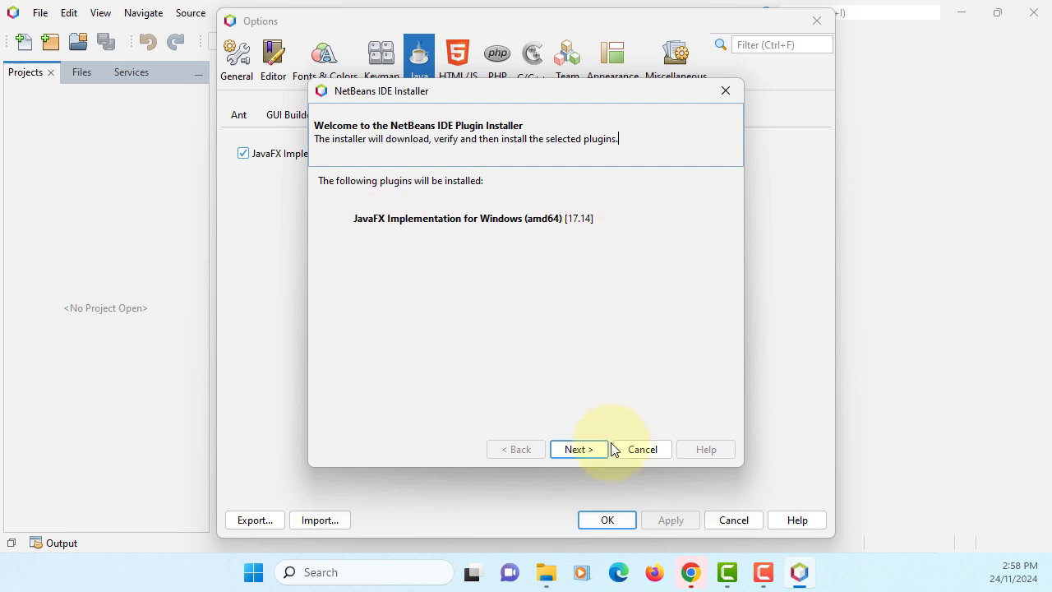
{"action": "left_click", "coordinate": [575, 448]}
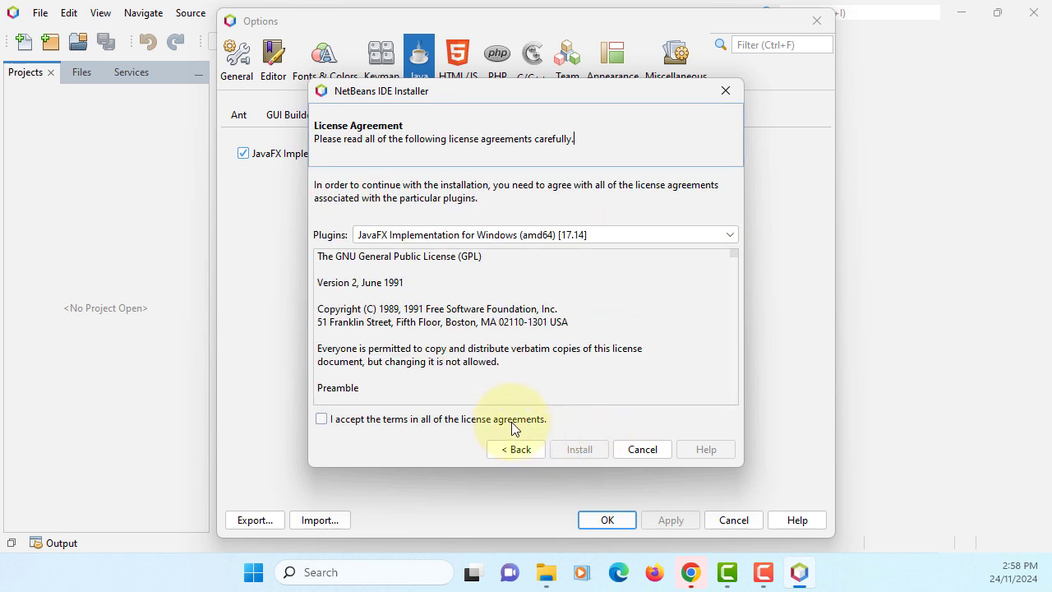
{"action": "left_click", "coordinate": [511, 423]}
{"action": "left_click", "coordinate": [579, 450]}
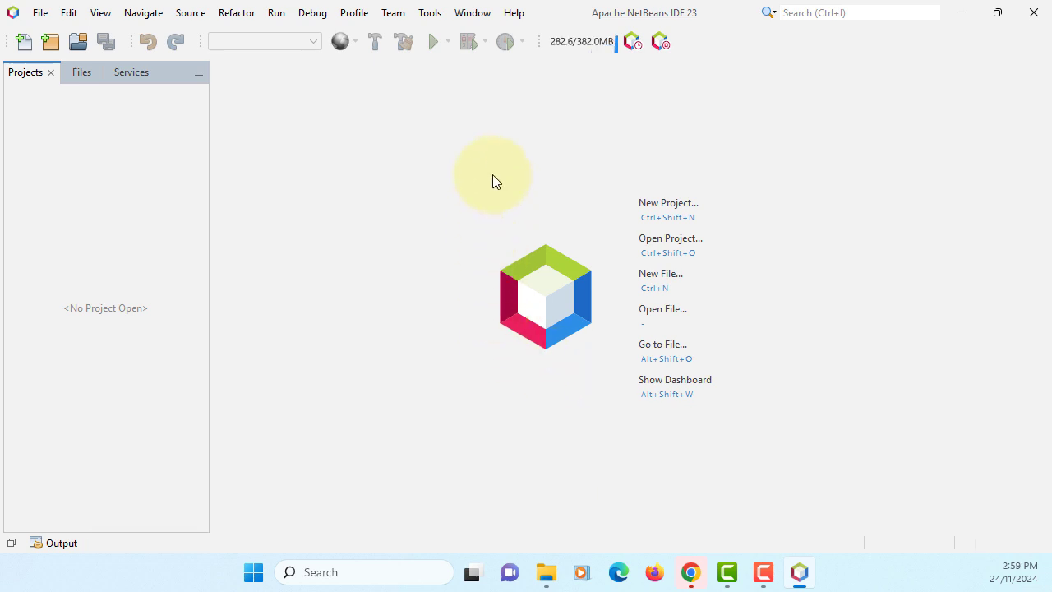
{"action": "left_click", "coordinate": [433, 13]}
{"action": "left_click", "coordinate": [484, 261]}
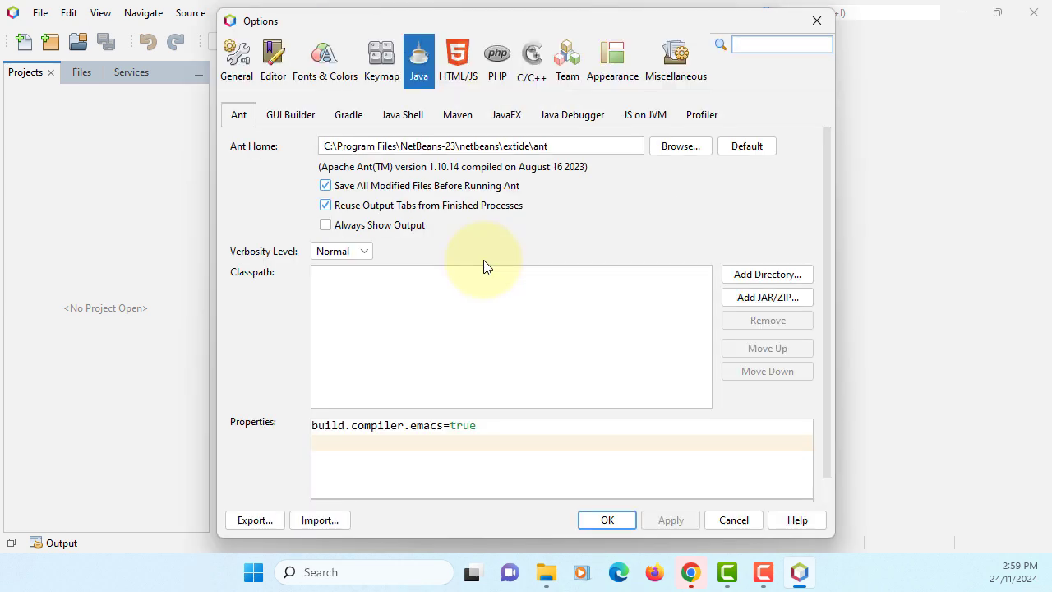
{"action": "left_click", "coordinate": [506, 116]}
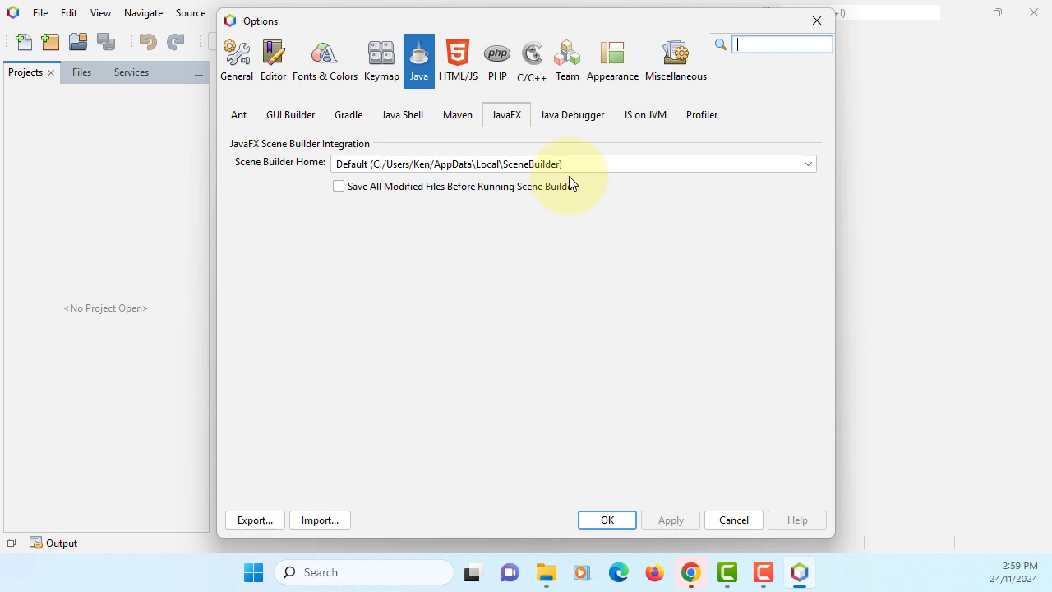
{"action": "left_click", "coordinate": [591, 526]}
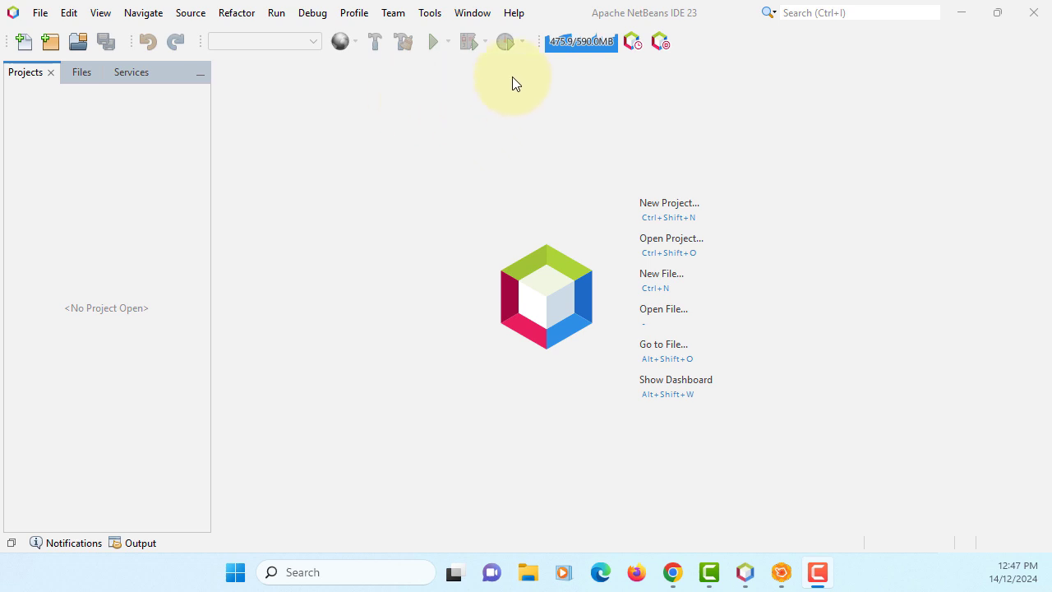
Check the NetBeans IDE version in the Help About window.
{"action": "left_click", "coordinate": [514, 13]}
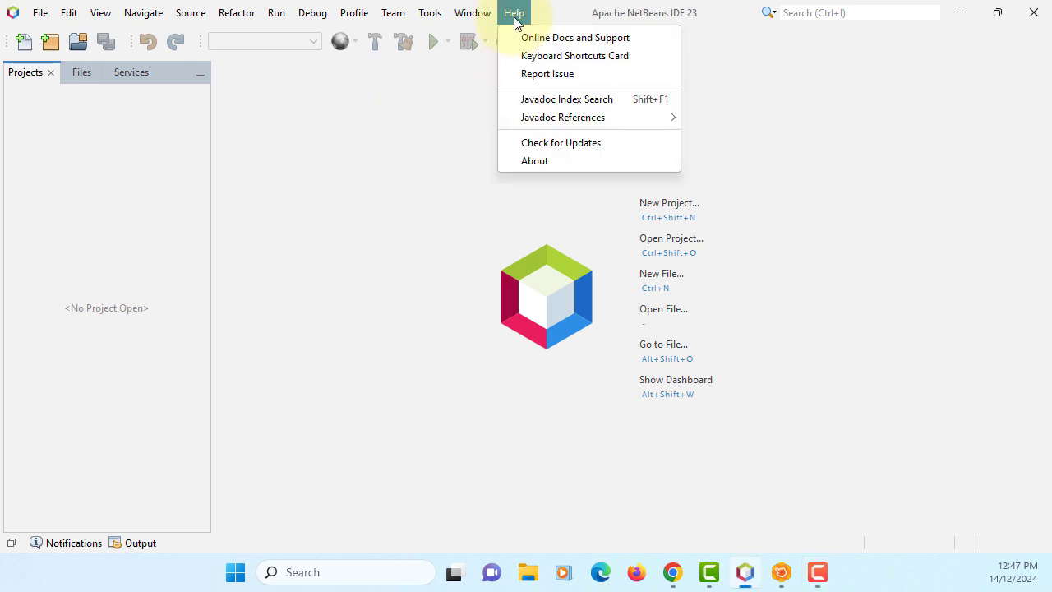
{"action": "left_click", "coordinate": [530, 159]}
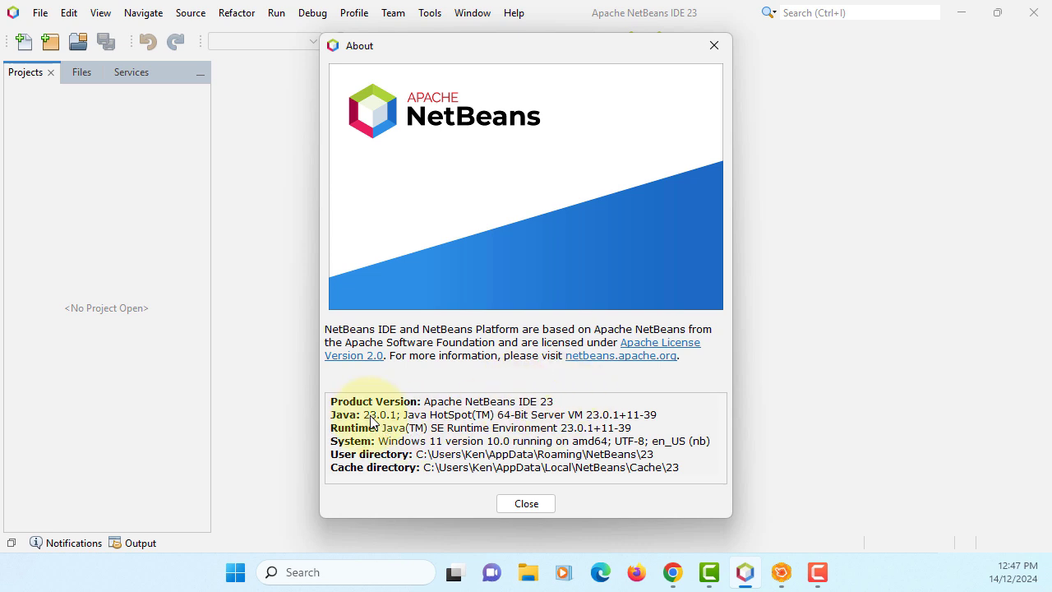
{"action": "left_click", "coordinate": [534, 506]}
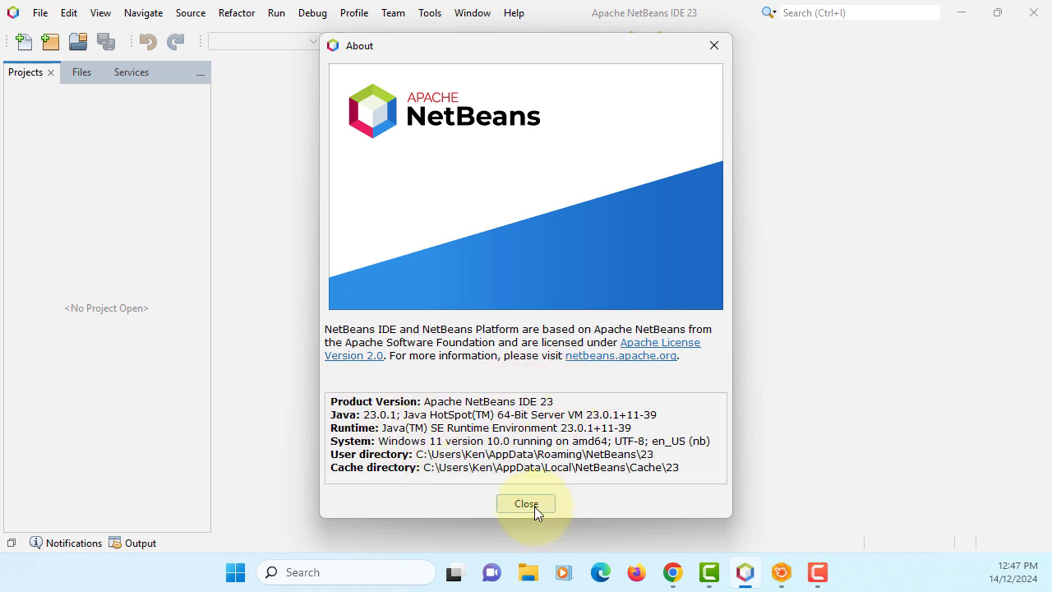
Register C:\Program Files\Zulu\zulu-23 as a Java SE platform named zulu-23.
{"action": "left_click", "coordinate": [414, 15]}
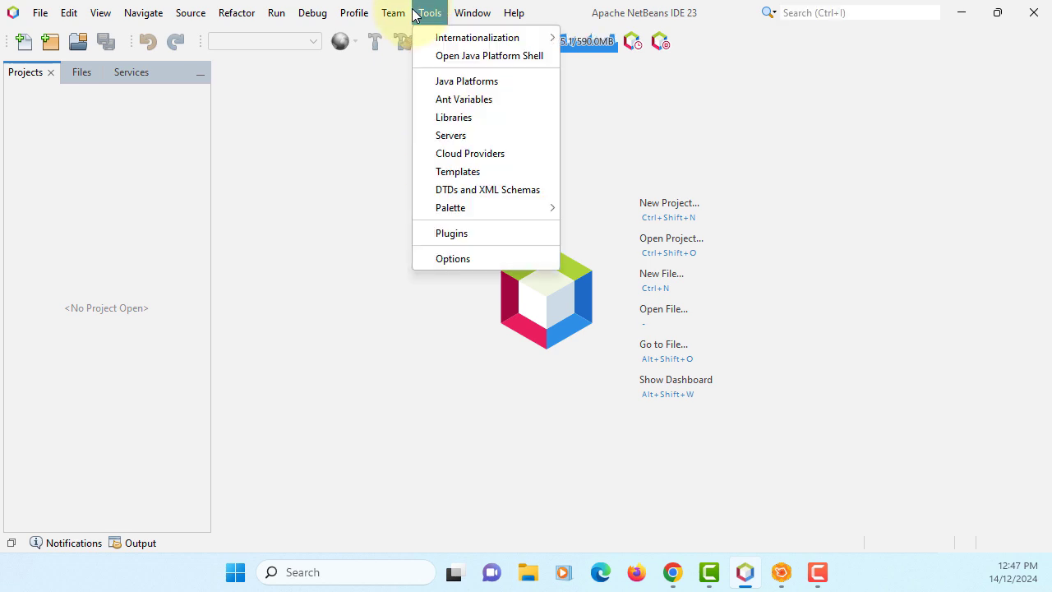
{"action": "left_click", "coordinate": [453, 81]}
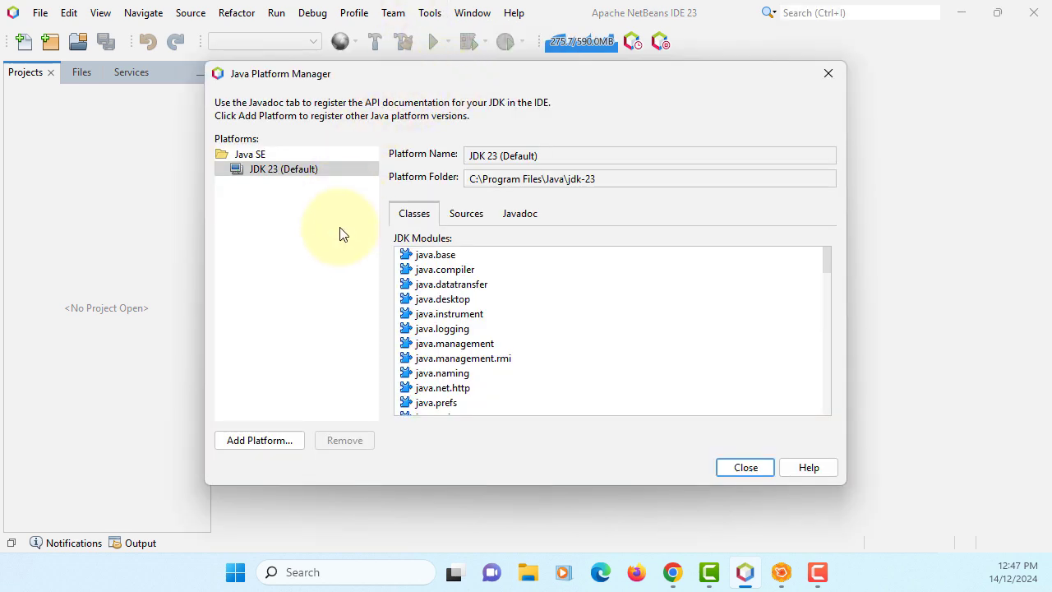
{"action": "left_click", "coordinate": [267, 439]}
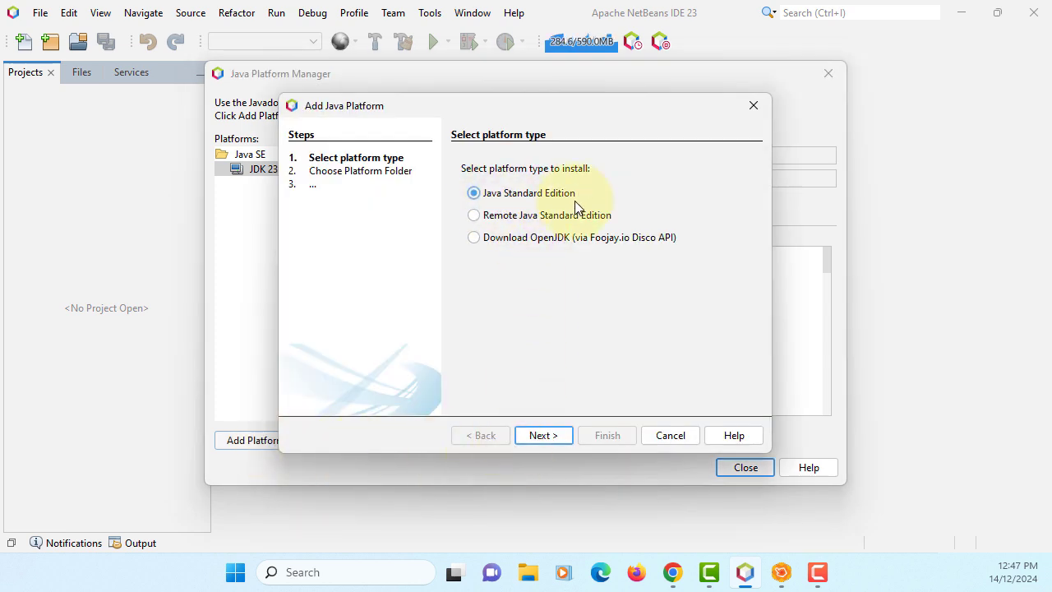
{"action": "left_click", "coordinate": [535, 430]}
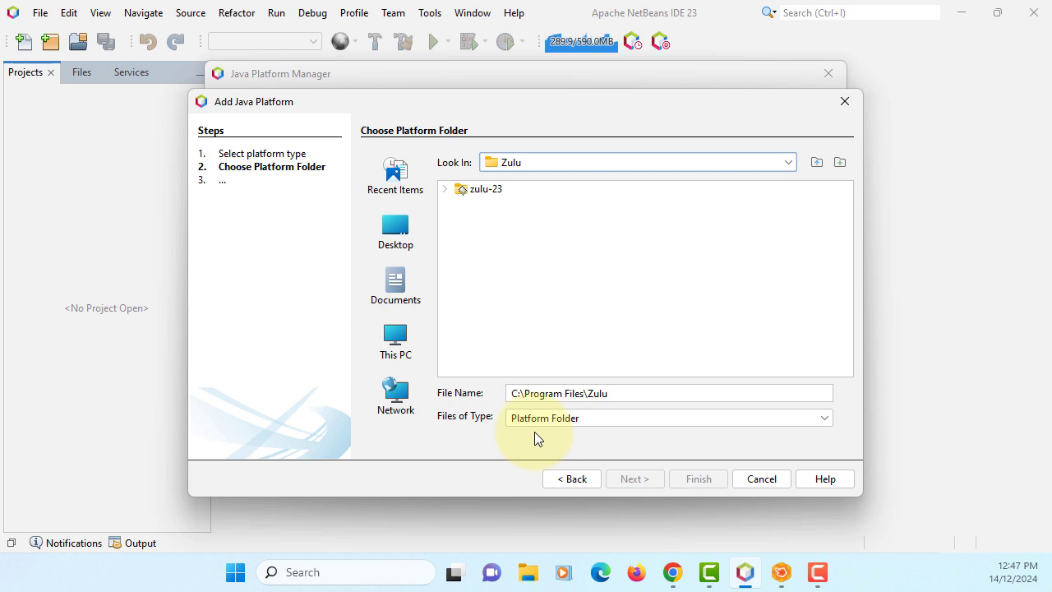
{"action": "left_click", "coordinate": [485, 191]}
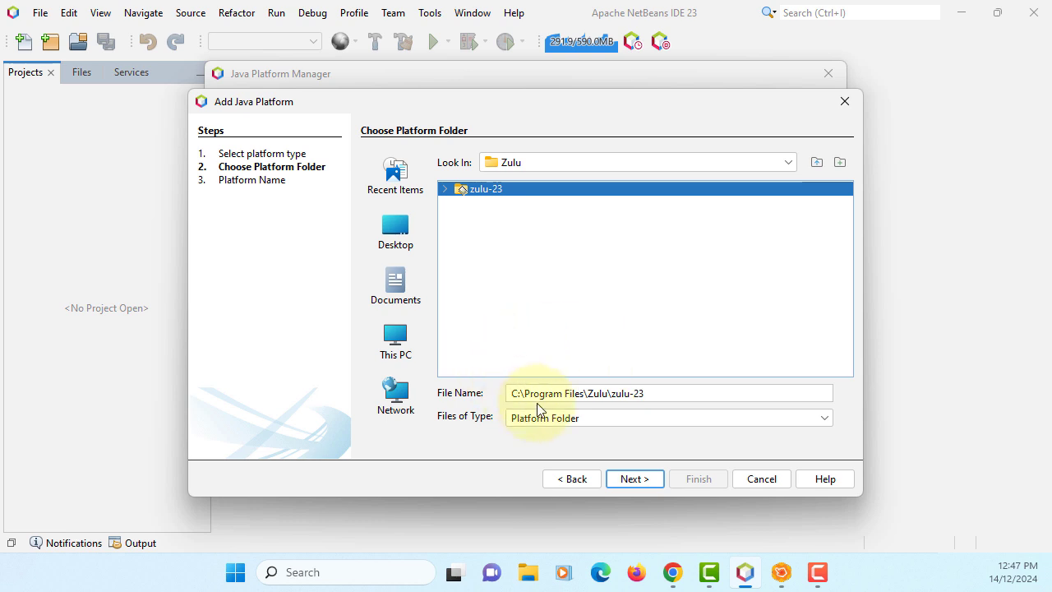
{"action": "left_click", "coordinate": [633, 479]}
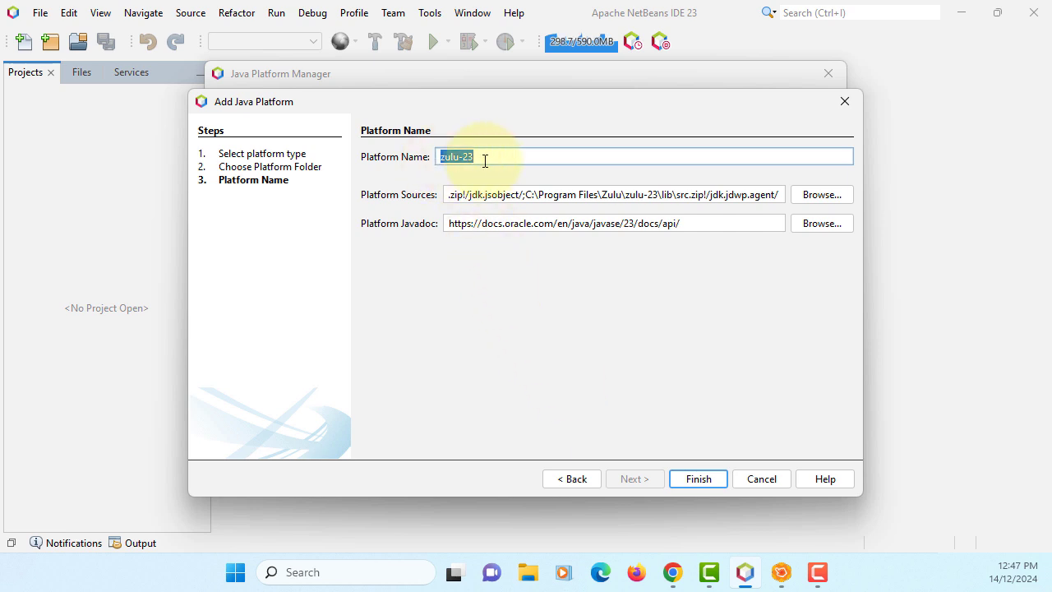
{"action": "left_click", "coordinate": [708, 480]}
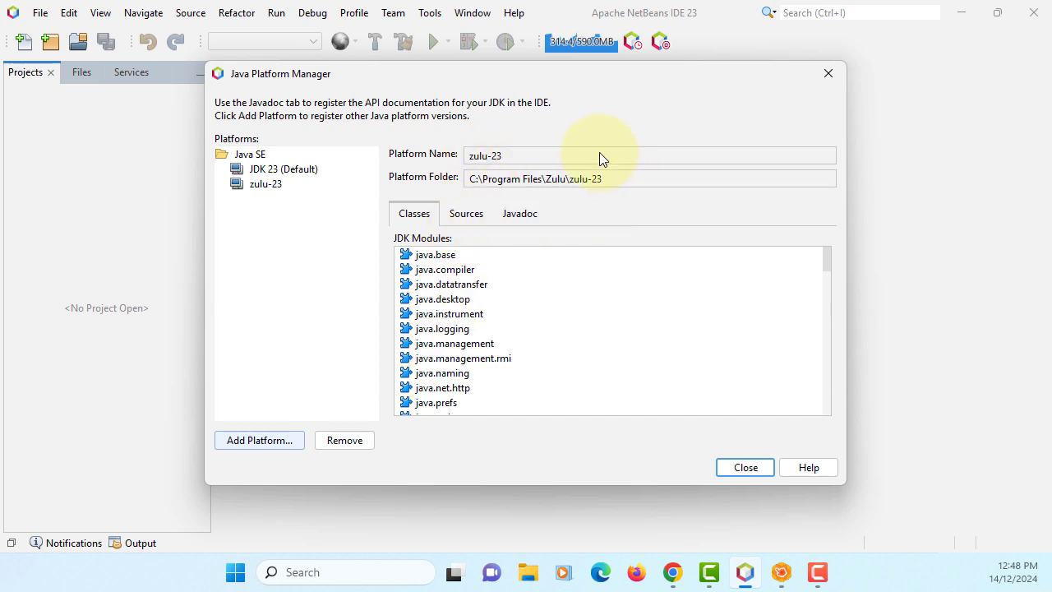
{"action": "left_click", "coordinate": [742, 470]}
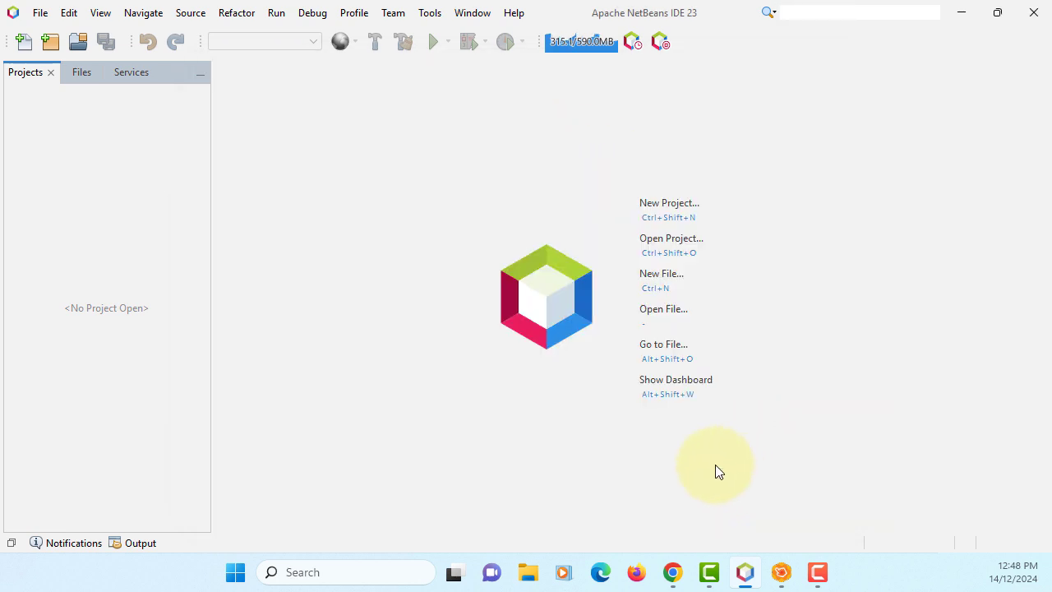
Create a JavaFX FXML Application named JavaFXApplication, trimming the trailing 13, with FXML file FXMLDocument.
{"action": "left_click", "coordinate": [39, 12]}
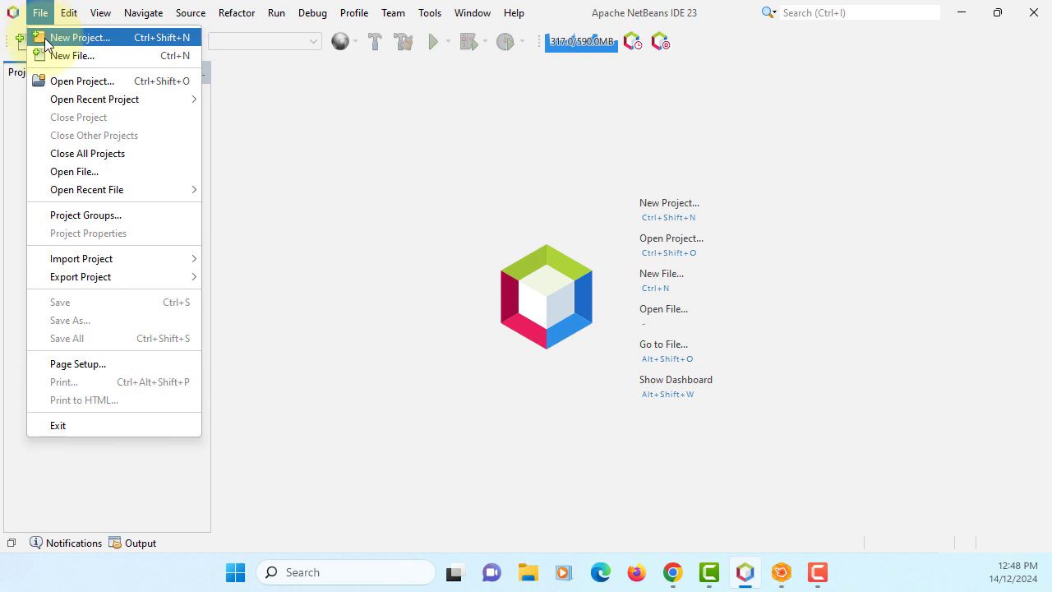
{"action": "left_click", "coordinate": [37, 36]}
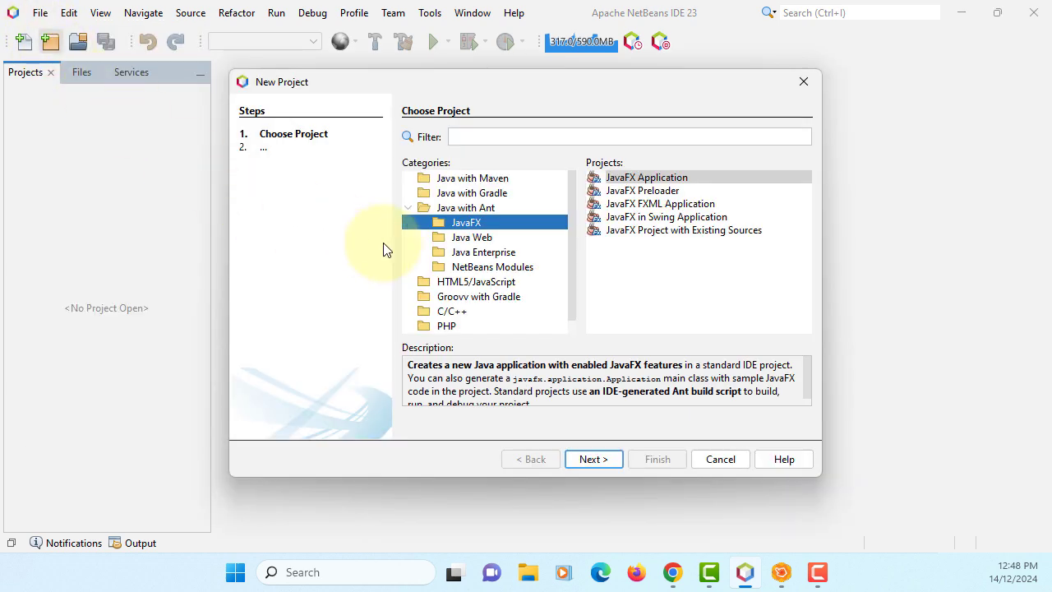
{"action": "left_click", "coordinate": [653, 204]}
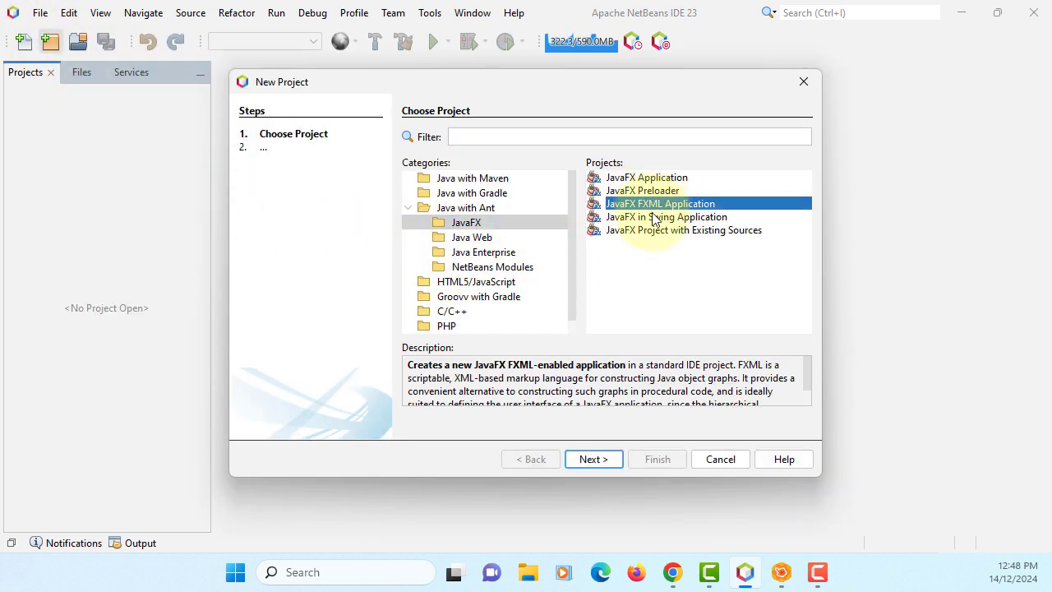
{"action": "left_click", "coordinate": [599, 464]}
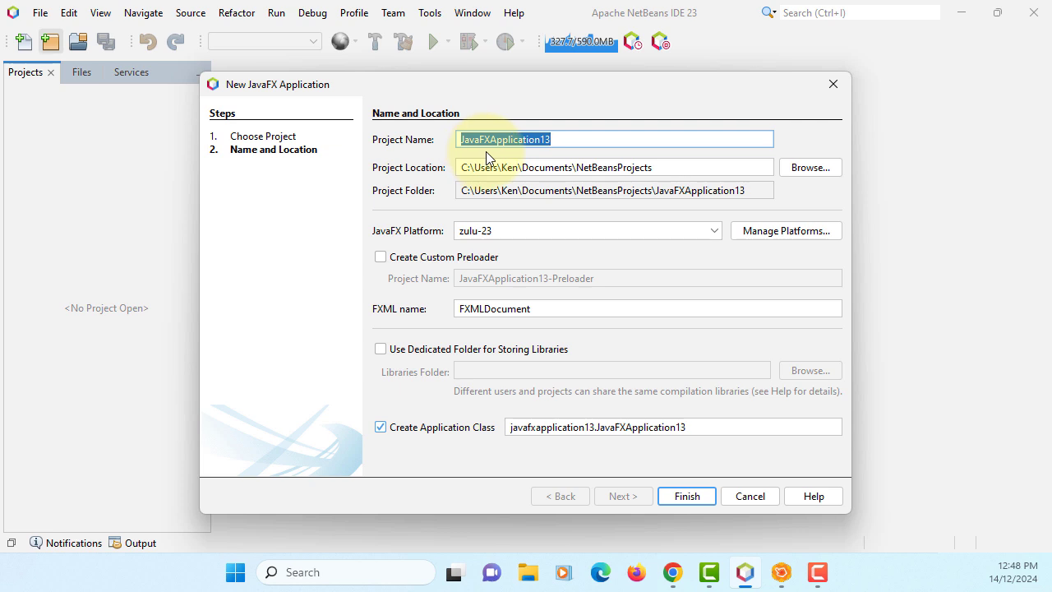
{"action": "key", "text": "End"}
{"action": "key", "text": "BackSpace"}
{"action": "key", "text": "BackSpace"}
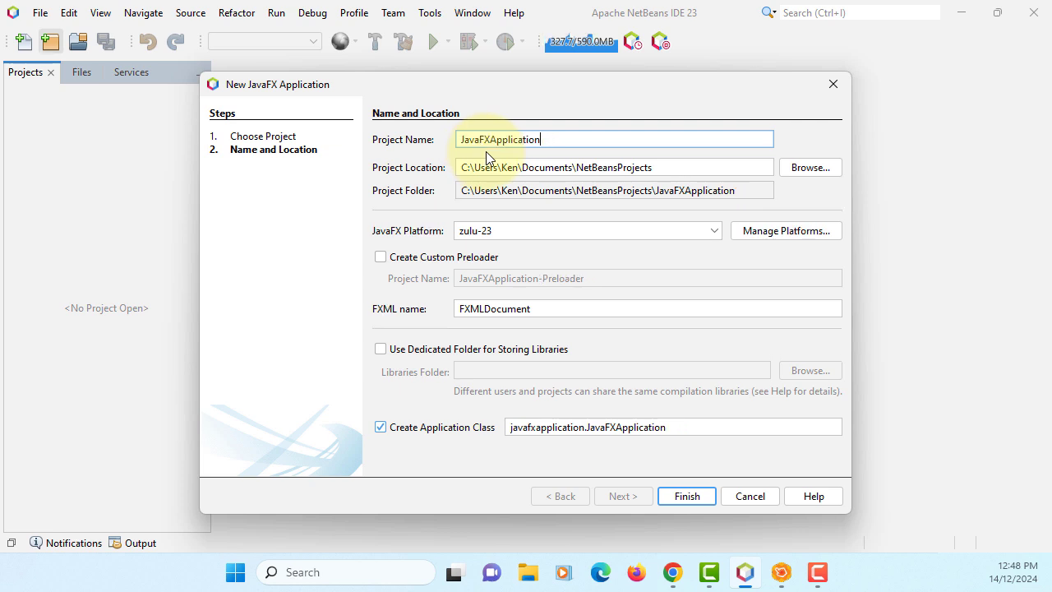
{"action": "left_click", "coordinate": [486, 308]}
{"action": "left_click", "coordinate": [486, 308]}
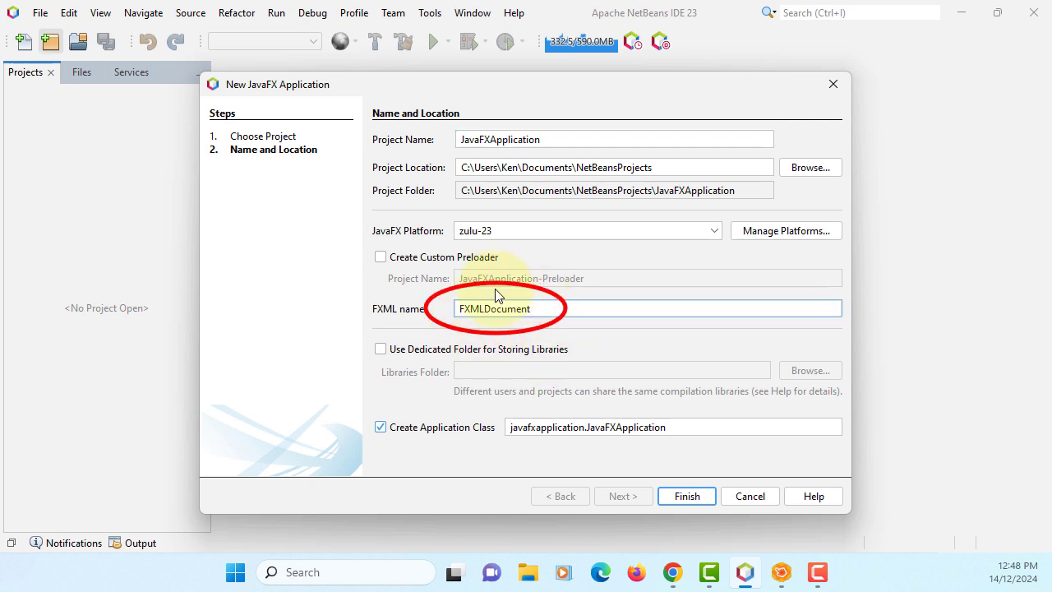
{"action": "left_click", "coordinate": [681, 497]}
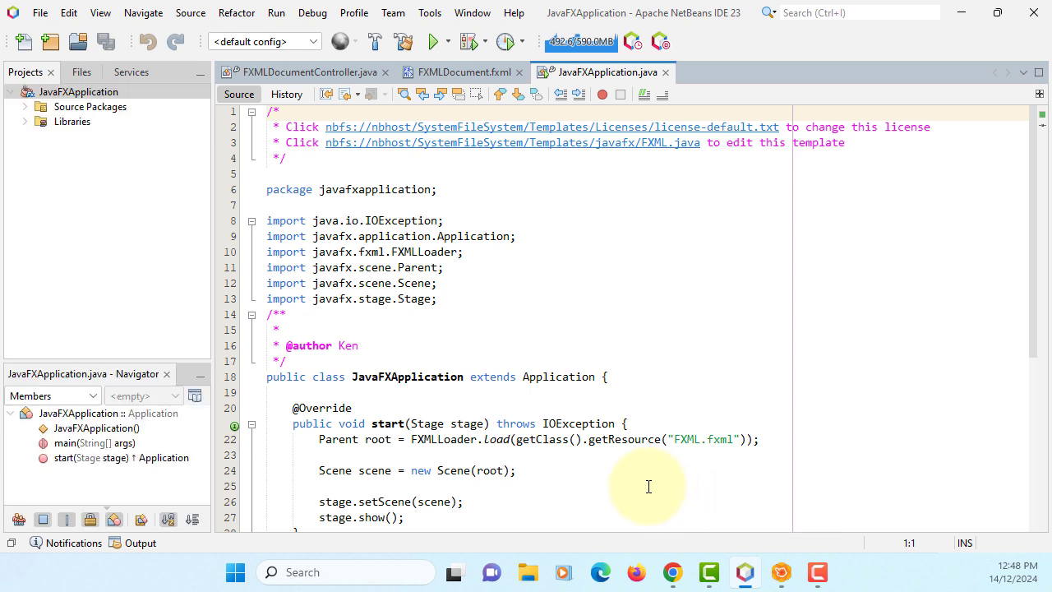
Expand Source Packages > javafxapplication to show the project's files.
{"action": "left_click", "coordinate": [25, 107]}
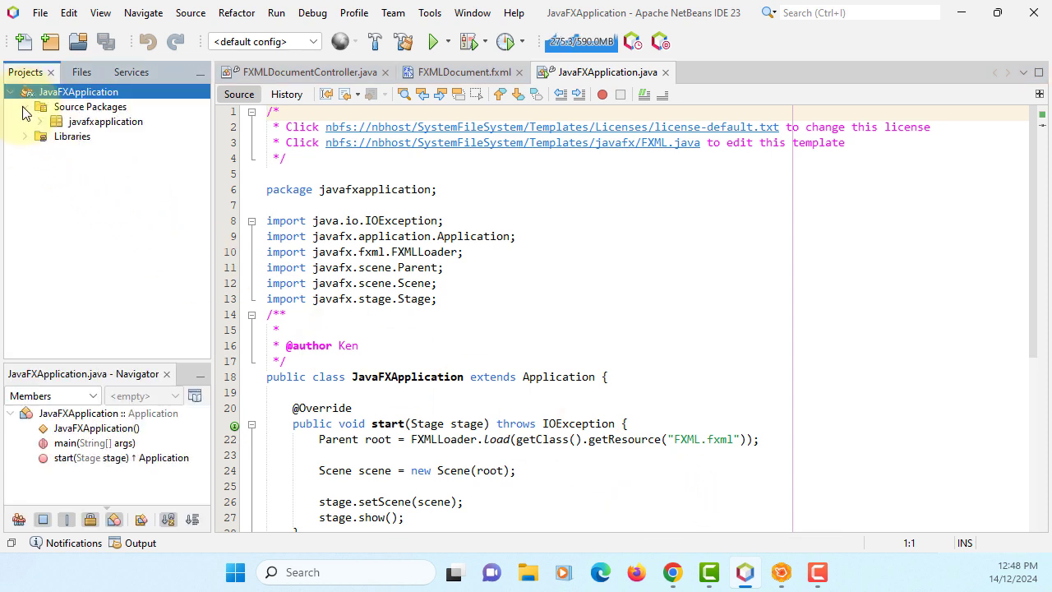
{"action": "left_click", "coordinate": [26, 108]}
{"action": "left_click", "coordinate": [26, 107]}
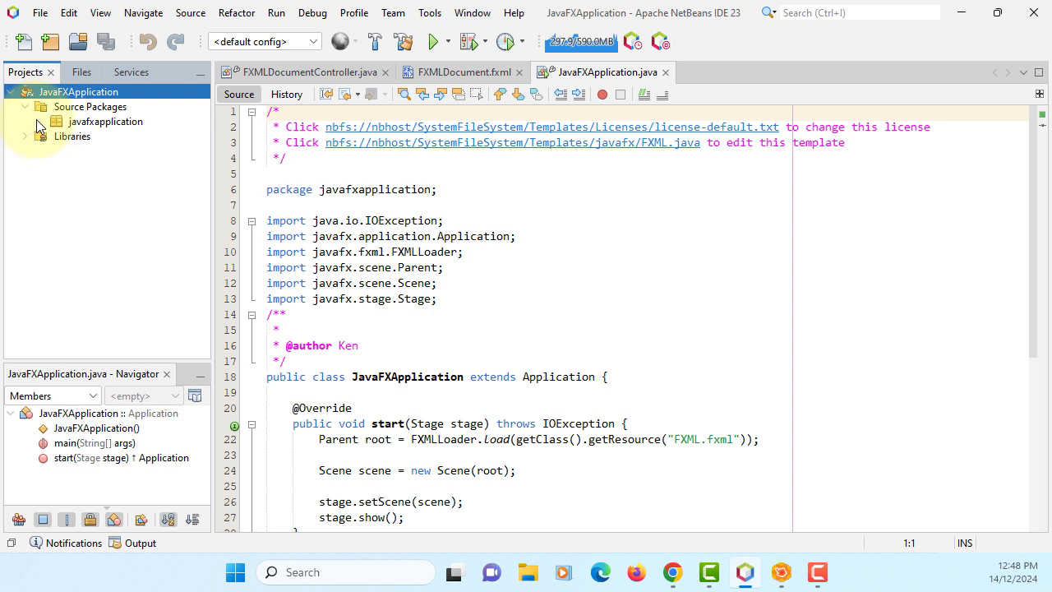
{"action": "left_click", "coordinate": [40, 122]}
{"action": "left_click", "coordinate": [132, 138]}
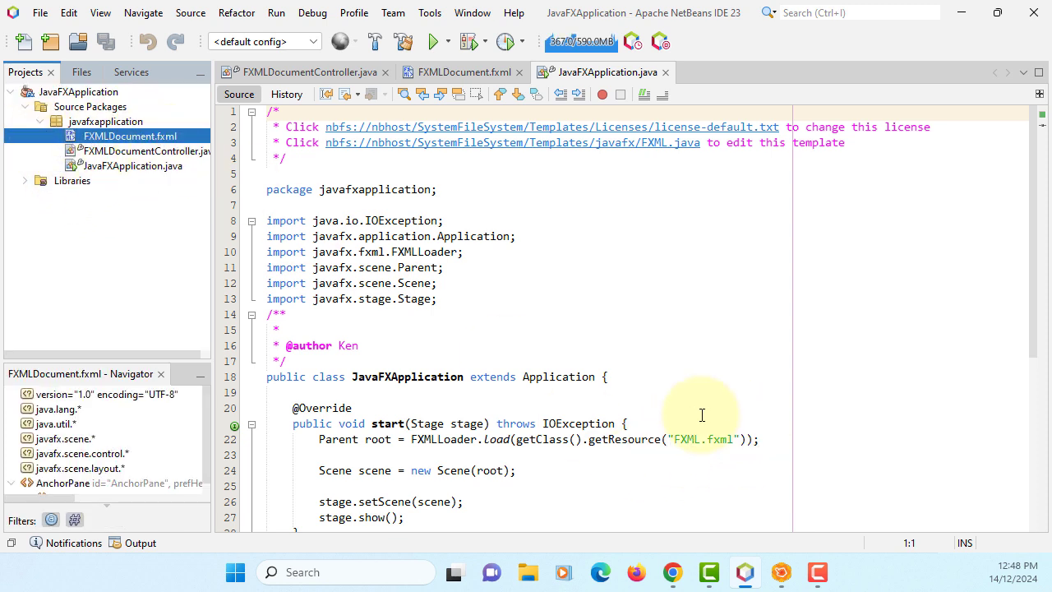
Change line 22's resource path from FXML.fxml to /javafxapplication/FXMLDocument.fxml.
{"action": "left_click", "coordinate": [701, 438]}
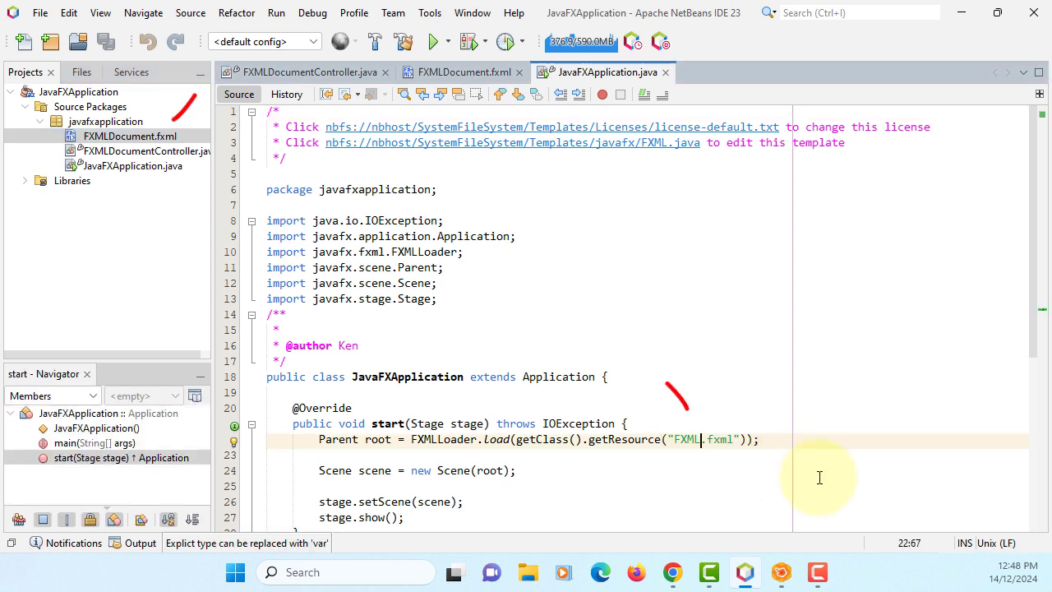
{"action": "type", "text": "D"}
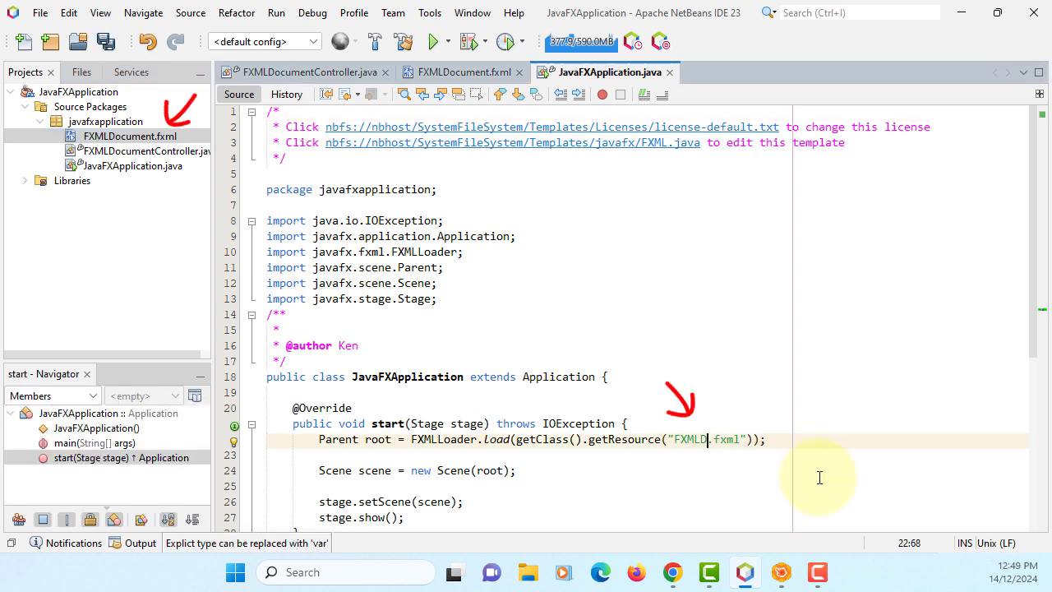
{"action": "type", "text": "ocument"}
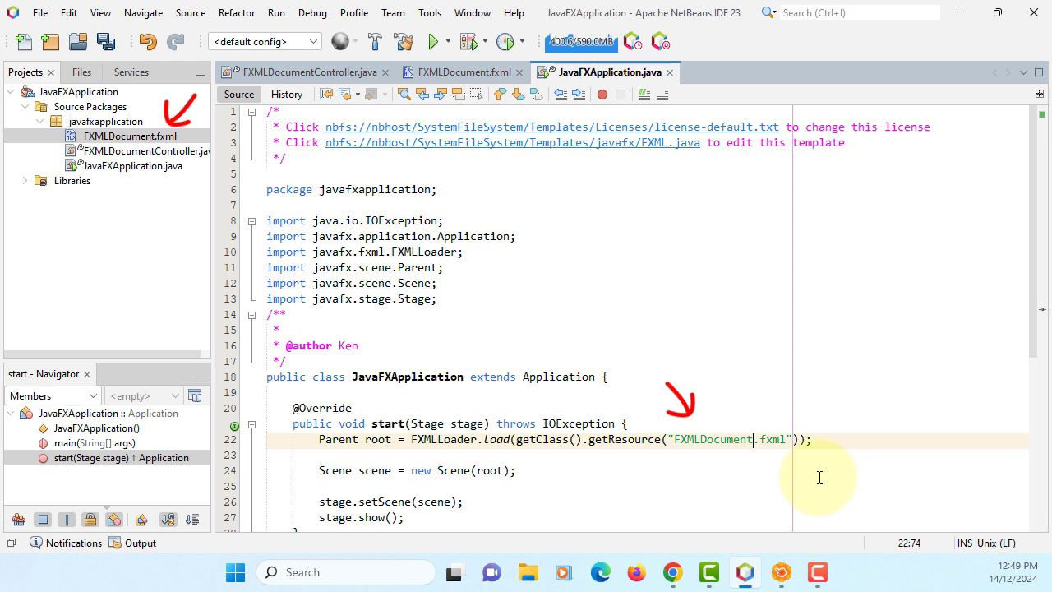
{"action": "key", "text": "Right"}
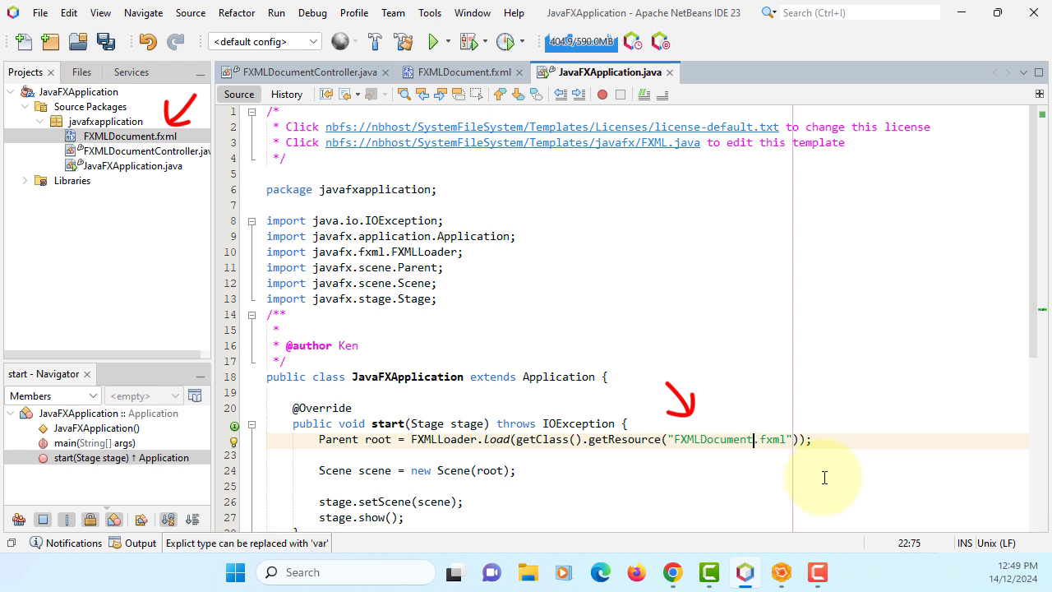
{"action": "double_click", "coordinate": [401, 190]}
{"action": "key", "text": "ctrl+c"}
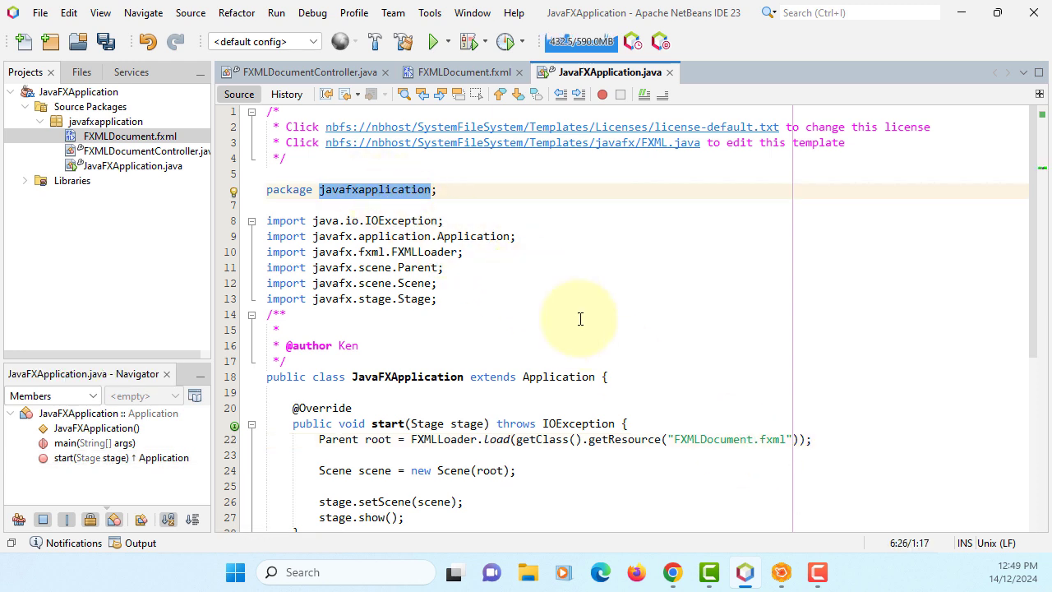
{"action": "left_click", "coordinate": [679, 440]}
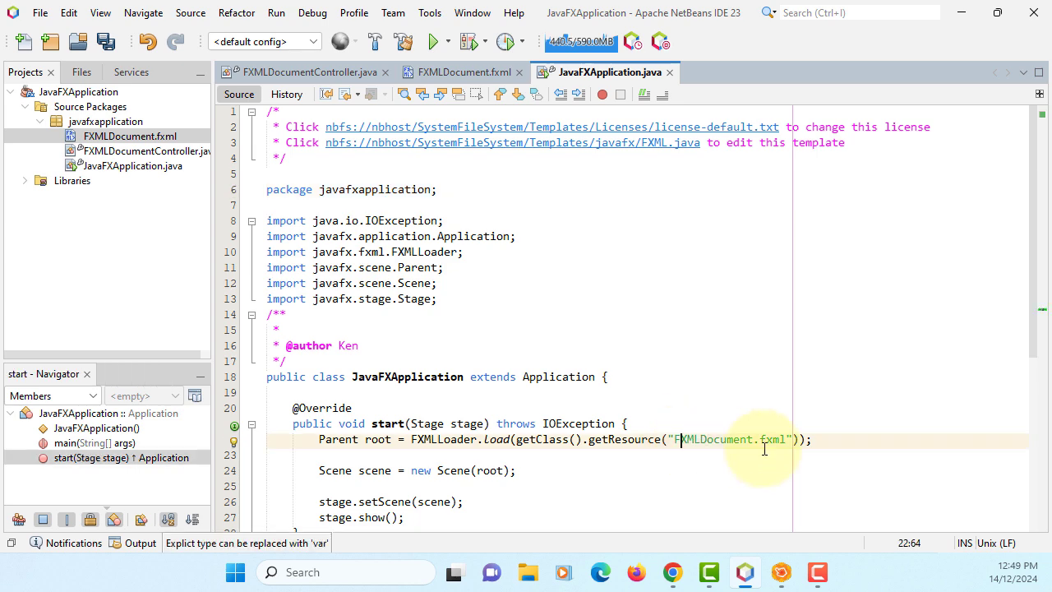
{"action": "type", "text": "/"}
{"action": "key", "text": "ctrl+v"}
{"action": "type", "text": "/"}
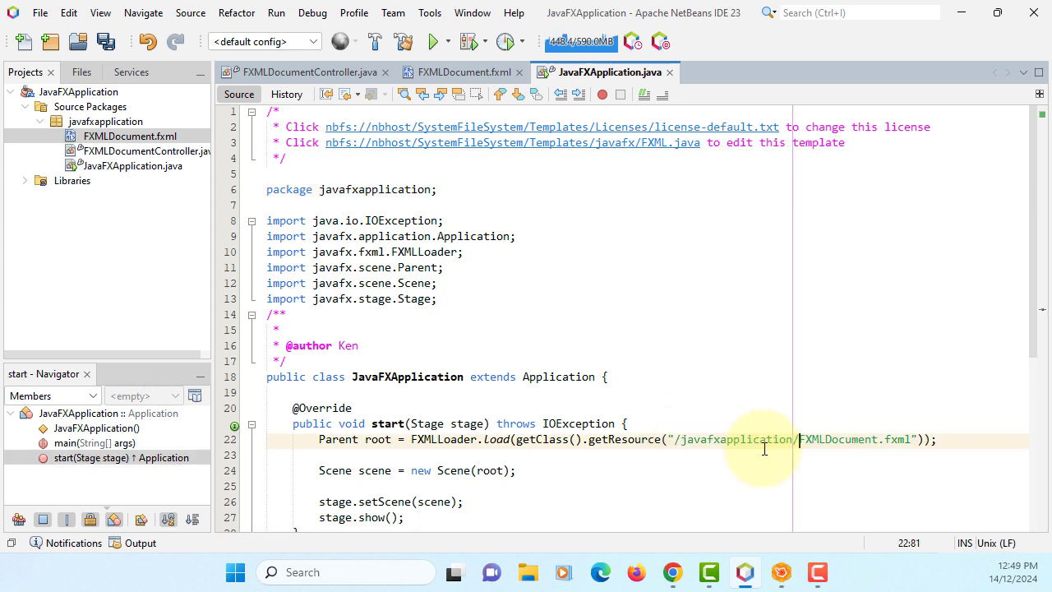
View the FXMLDocument.fxml source and select that file in the project tree.
{"action": "scroll", "coordinate": [530, 361], "scroll_direction": "down", "scroll_amount": 4}
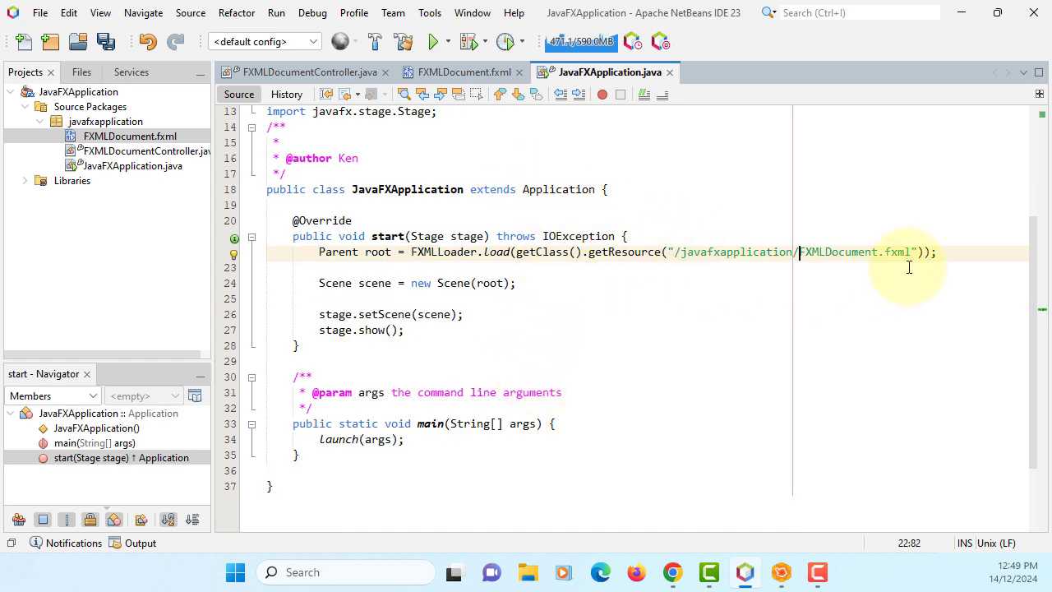
{"action": "left_click", "coordinate": [460, 73]}
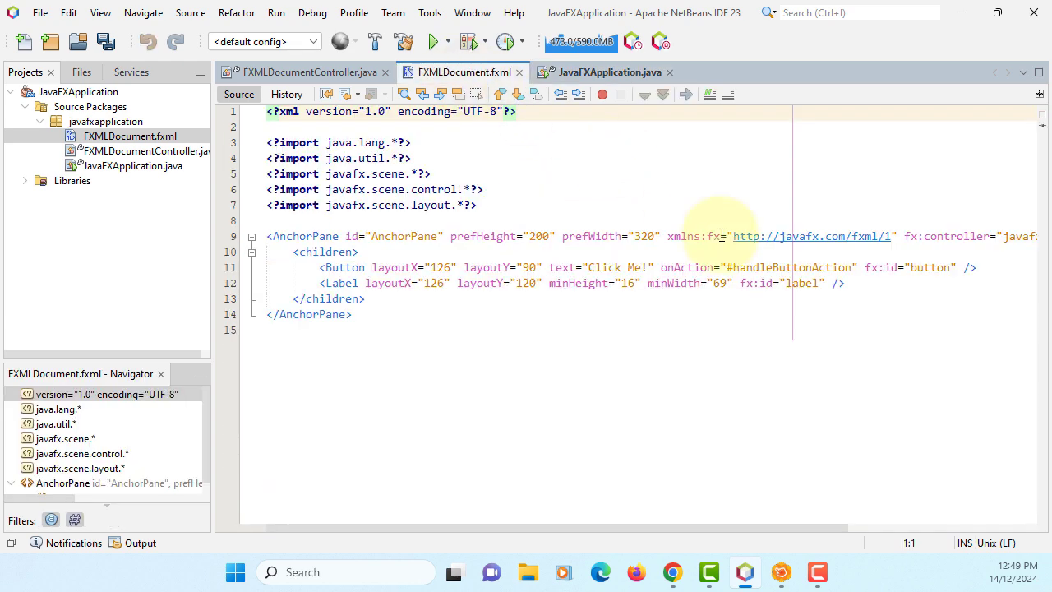
{"action": "left_click_drag", "start_coordinate": [811, 528], "coordinate": [997, 526]}
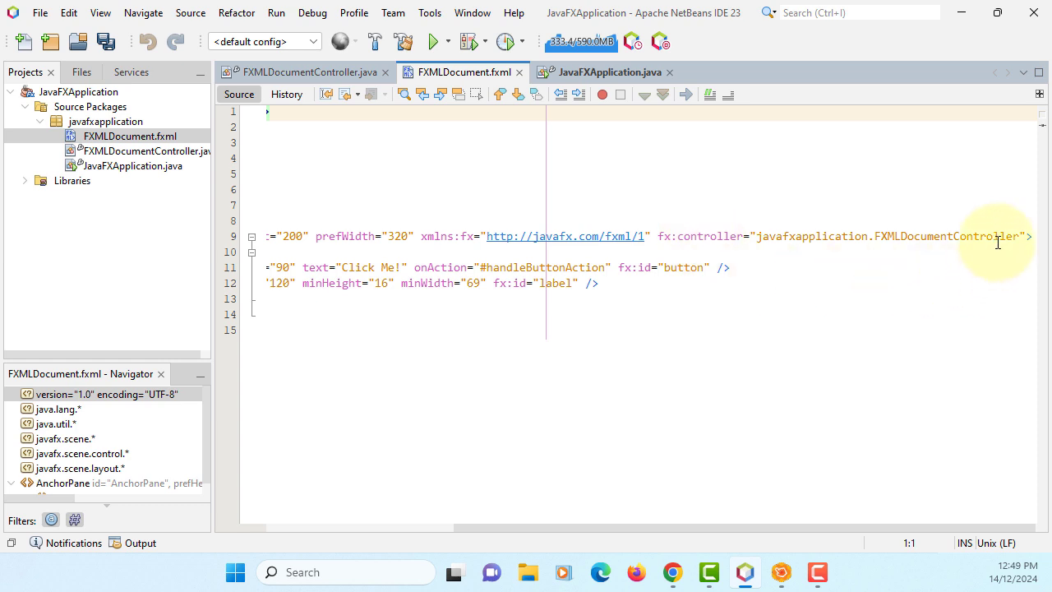
{"action": "left_click", "coordinate": [156, 137]}
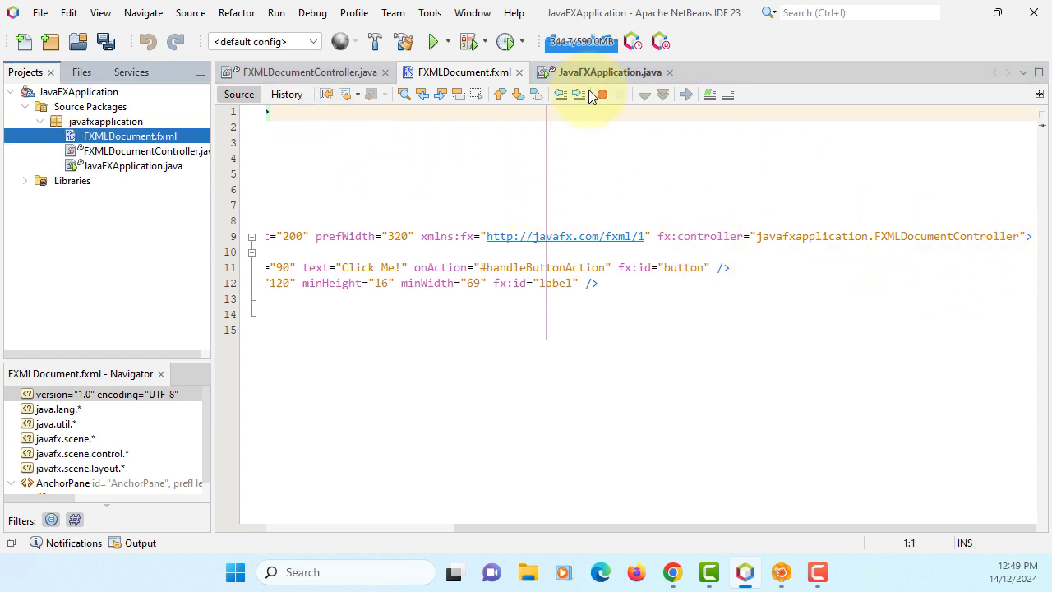
{"action": "left_click", "coordinate": [430, 12]}
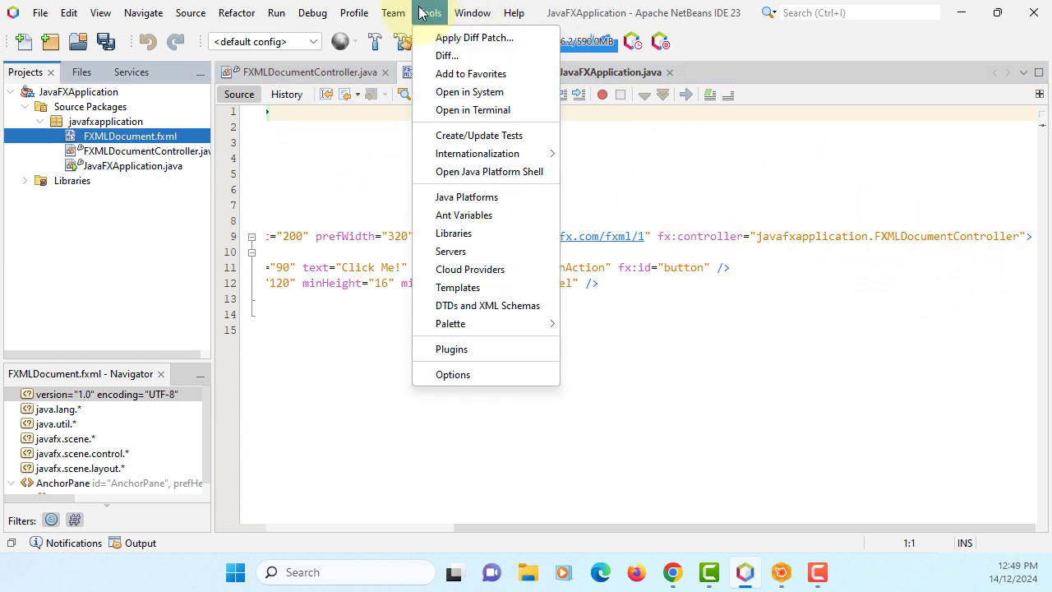
{"action": "left_click", "coordinate": [464, 377]}
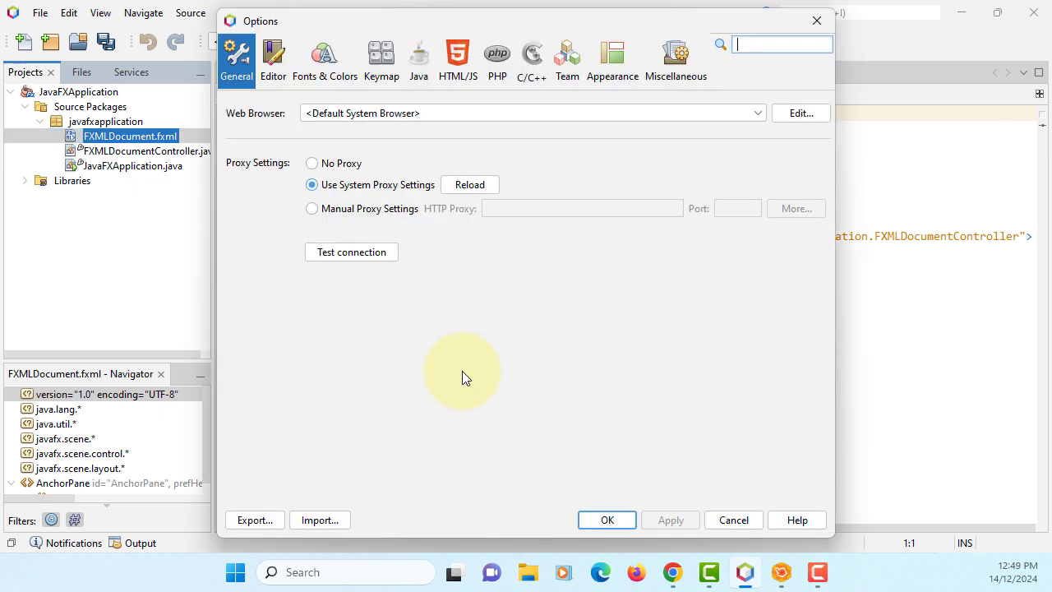
{"action": "left_click", "coordinate": [418, 56]}
{"action": "left_click", "coordinate": [505, 115]}
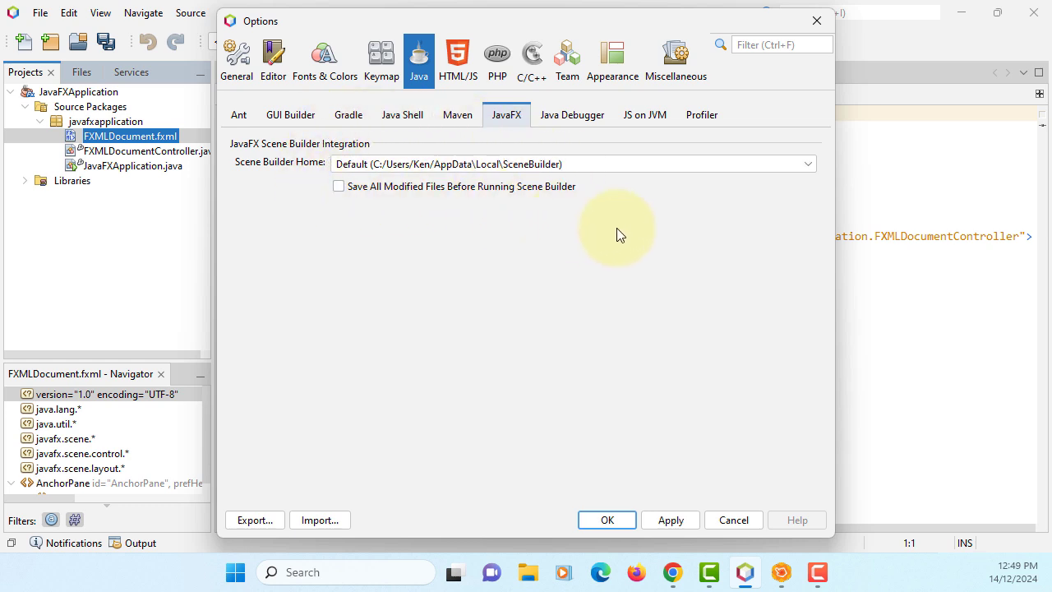
{"action": "left_click", "coordinate": [727, 519]}
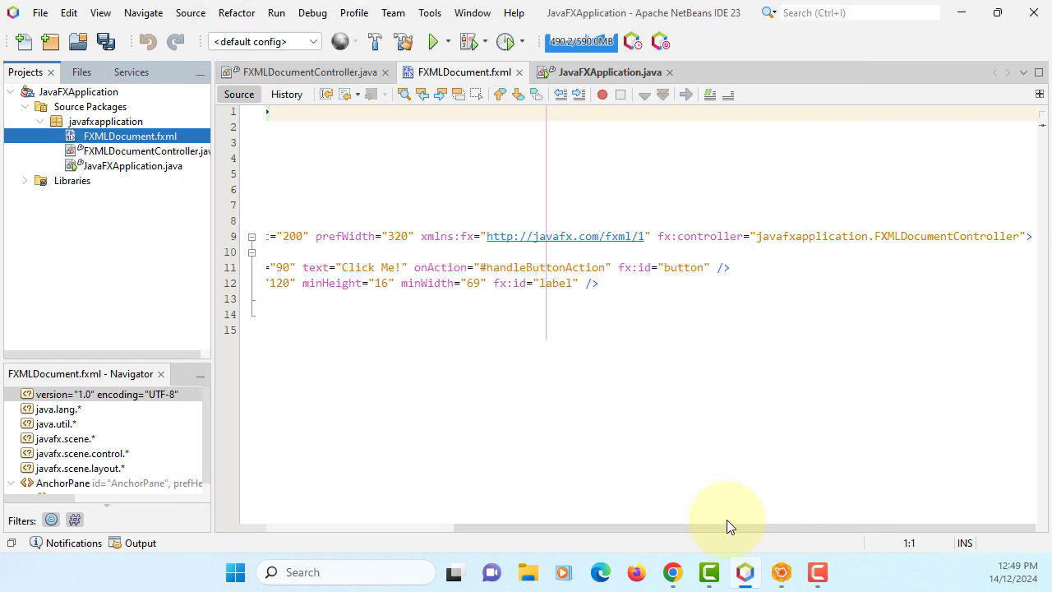
Open FXMLDocument.fxml in Scene Builder and check its version in the About window.
{"action": "right_click", "coordinate": [205, 140]}
{"action": "right_click", "coordinate": [174, 137]}
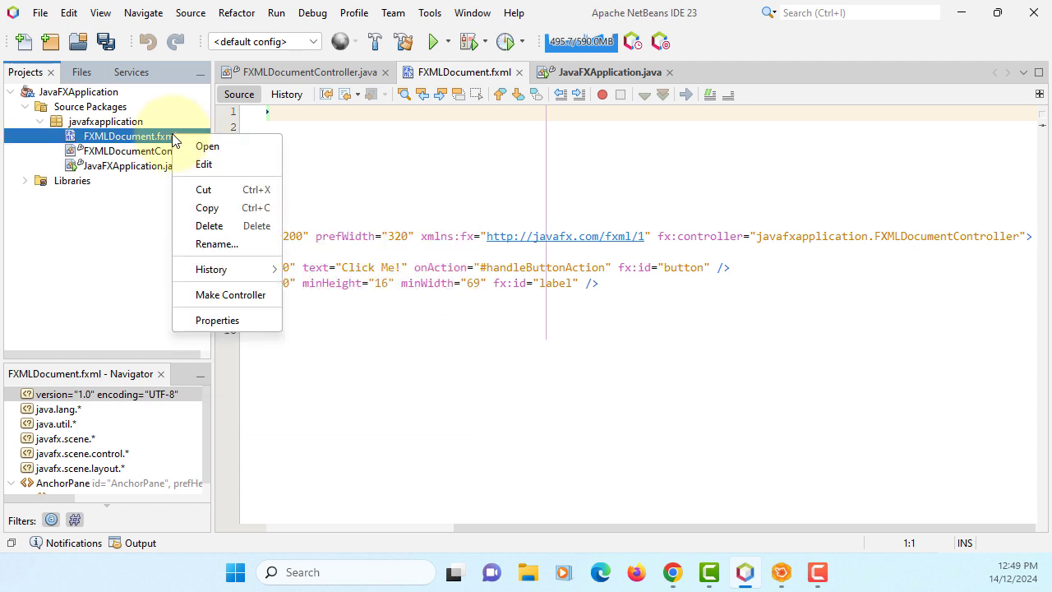
{"action": "left_click", "coordinate": [214, 147]}
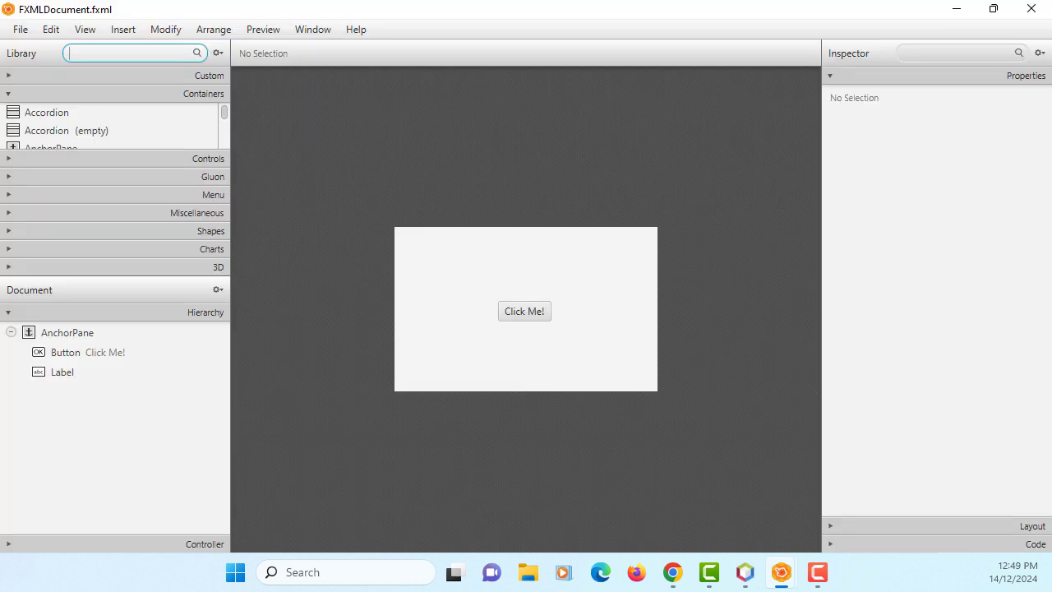
{"action": "left_click", "coordinate": [361, 29]}
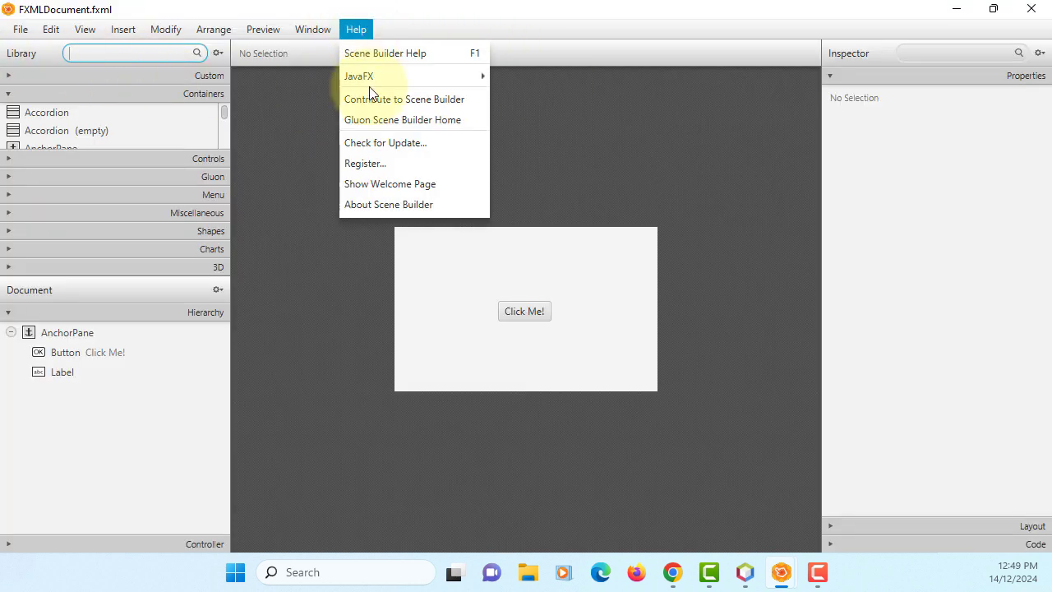
{"action": "left_click", "coordinate": [399, 208]}
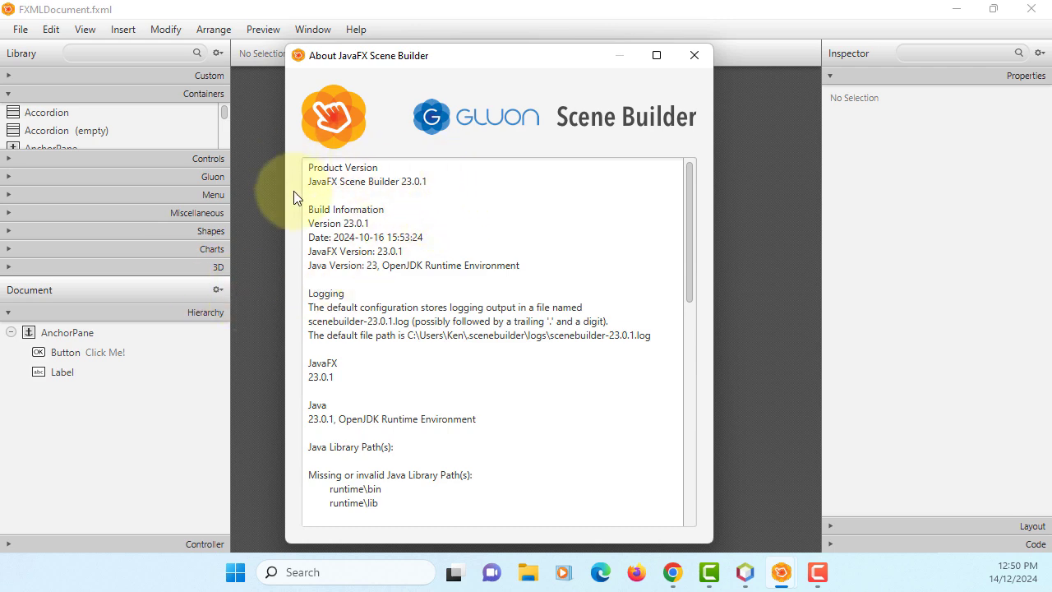
{"action": "left_click", "coordinate": [692, 55]}
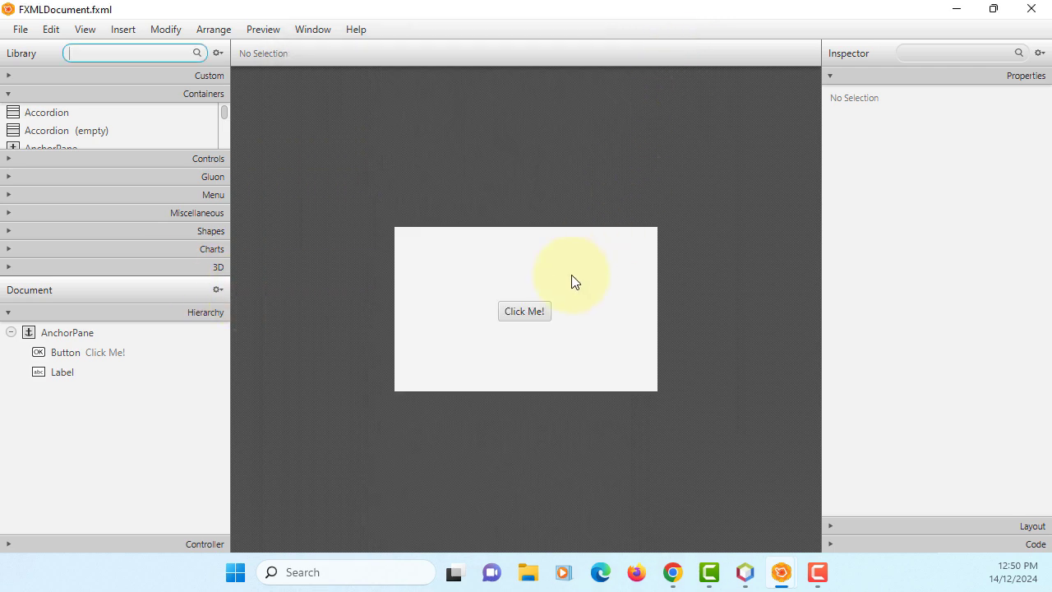
Set the Label's text to OK, save FXMLDocument.fxml, and minimize Scene Builder.
{"action": "left_click", "coordinate": [59, 373]}
{"action": "left_click", "coordinate": [59, 374]}
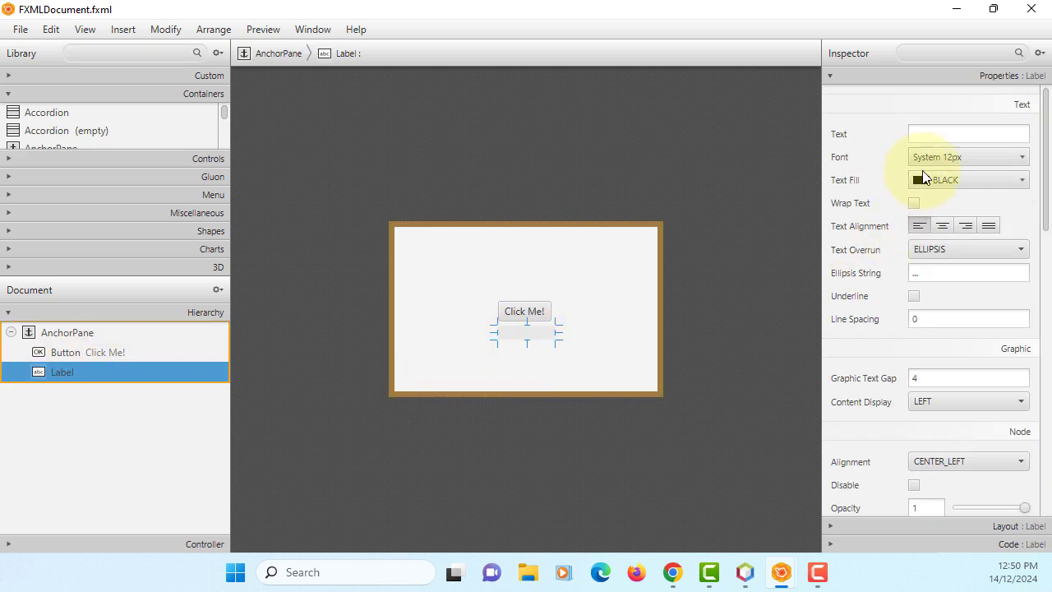
{"action": "left_click", "coordinate": [935, 126]}
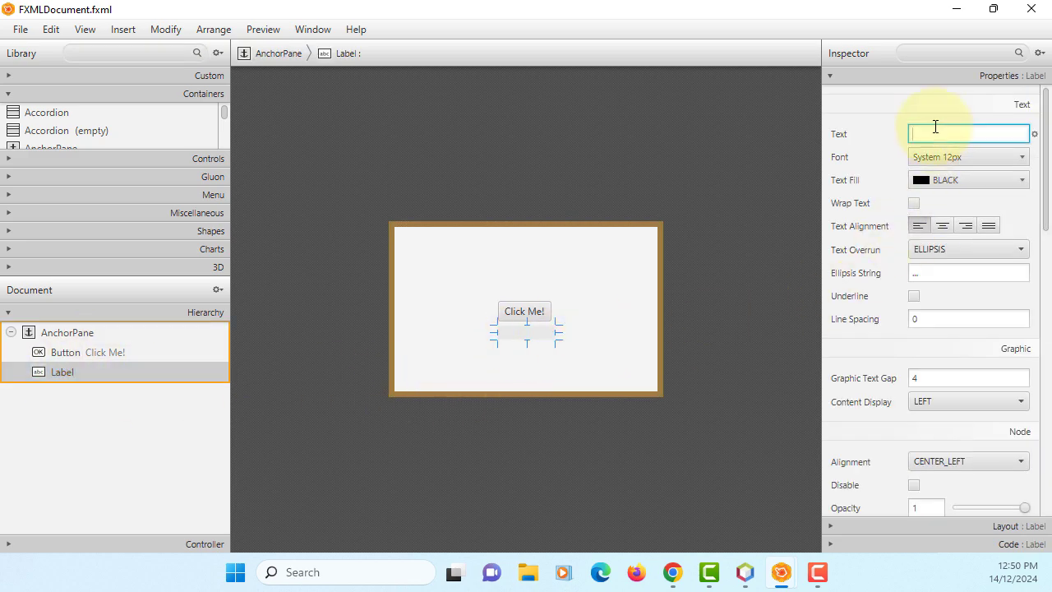
{"action": "key", "text": "Return"}
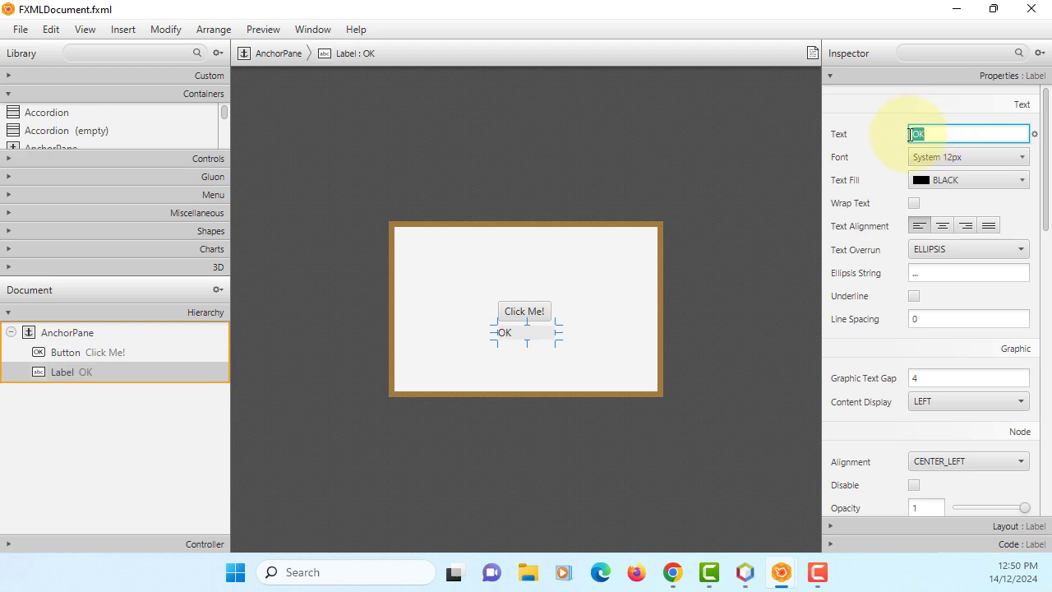
{"action": "left_click", "coordinate": [20, 29]}
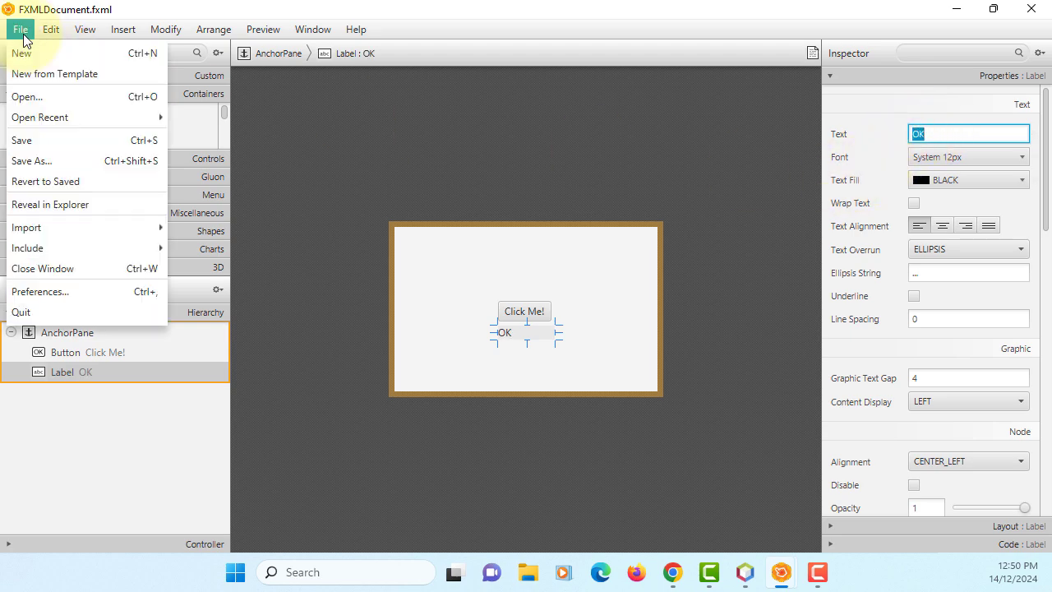
{"action": "left_click", "coordinate": [37, 140]}
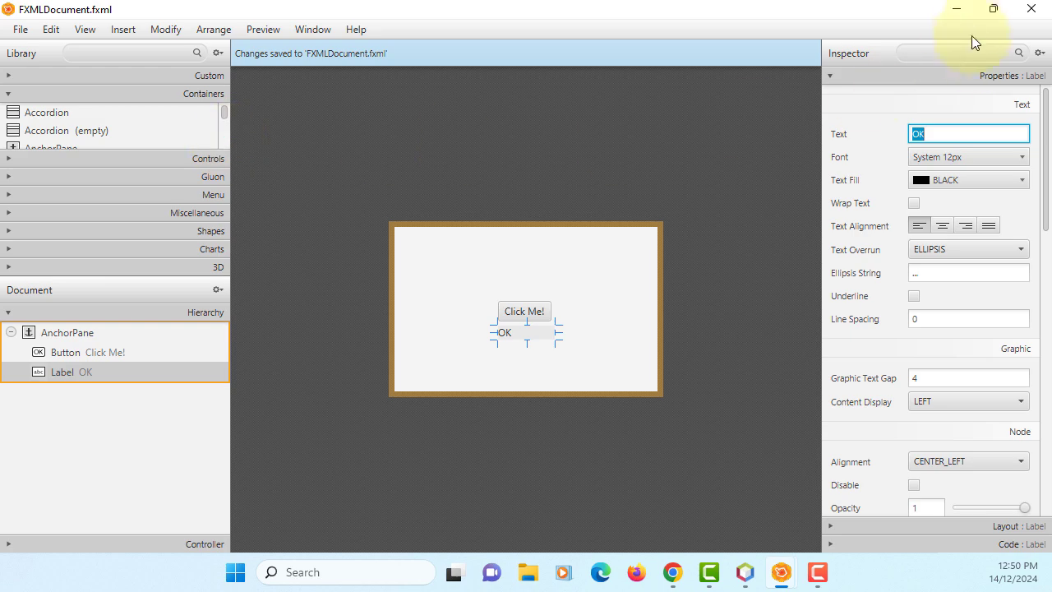
{"action": "left_click", "coordinate": [955, 9]}
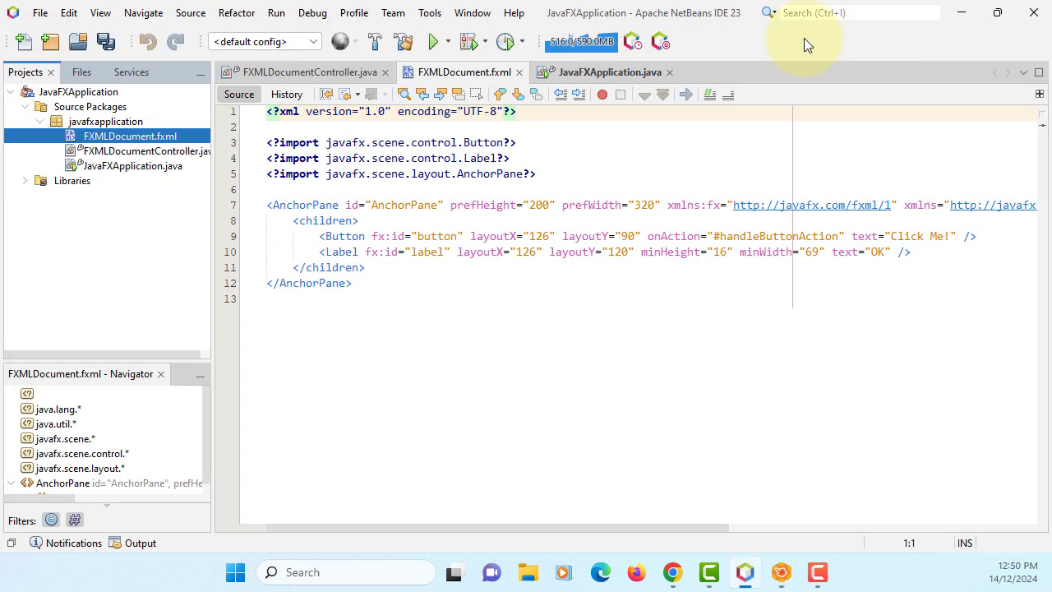
Run Make Controller on FXMLDocument.fxml and scroll down to handleButtonAction in FXMLDocumentController.java.
{"action": "left_click", "coordinate": [170, 142]}
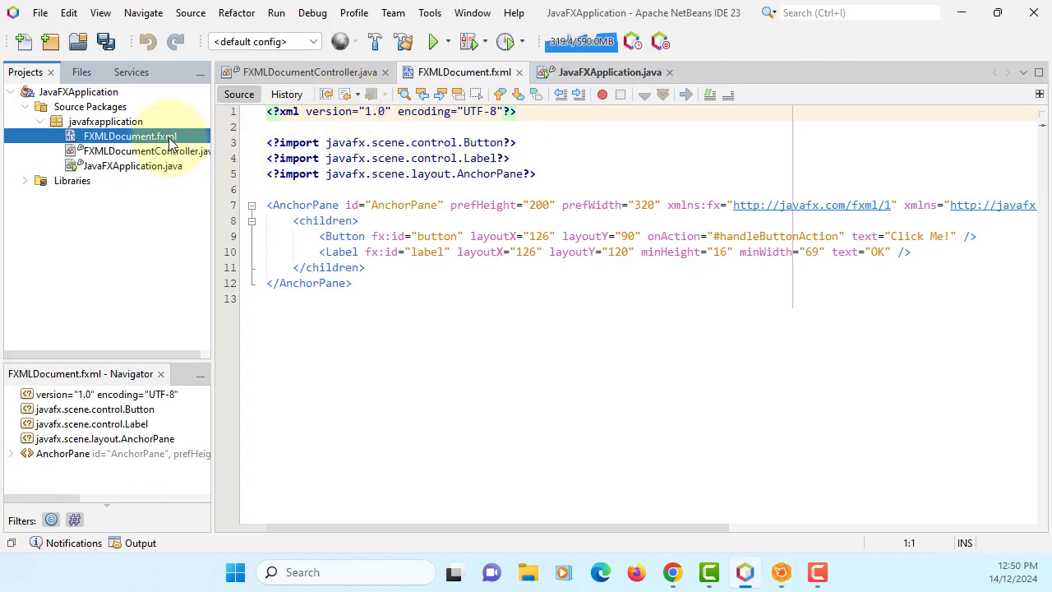
{"action": "right_click", "coordinate": [170, 141]}
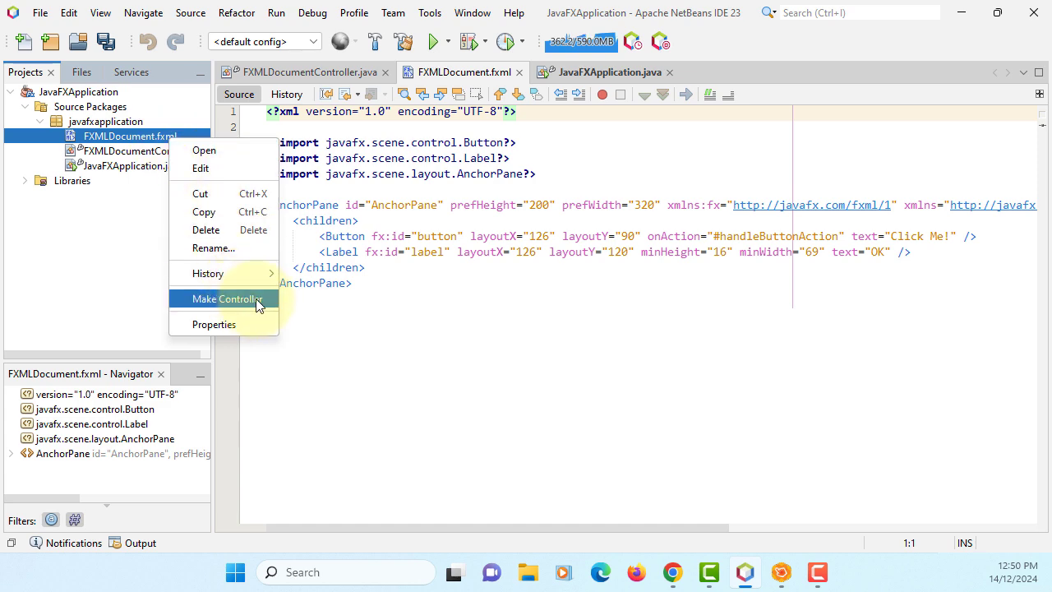
{"action": "left_click", "coordinate": [226, 299]}
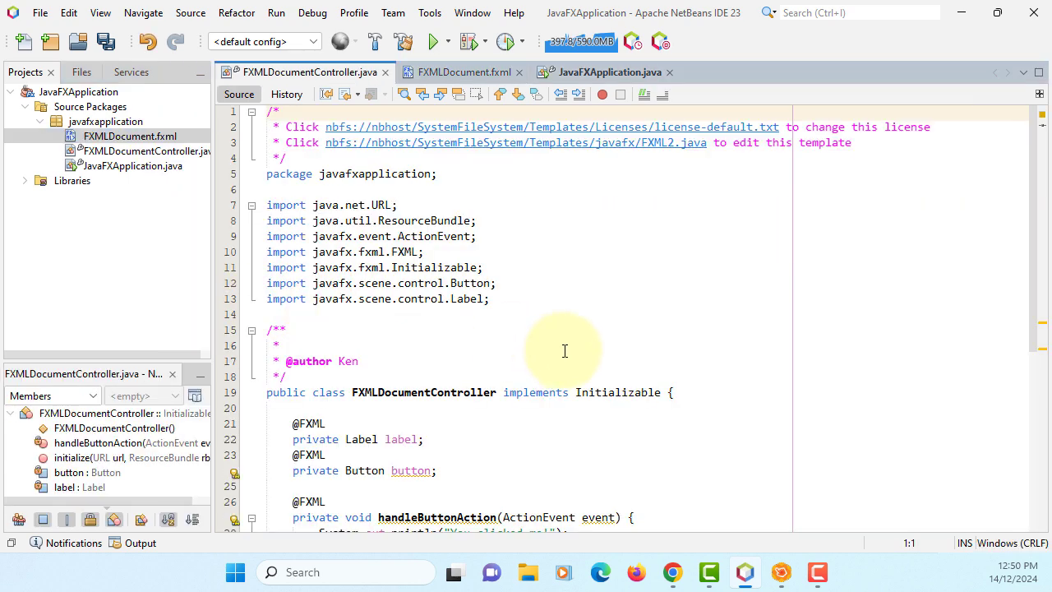
{"action": "scroll", "coordinate": [564, 354], "scroll_direction": "down", "scroll_amount": 4}
{"action": "scroll", "coordinate": [565, 360], "scroll_direction": "down", "scroll_amount": 1}
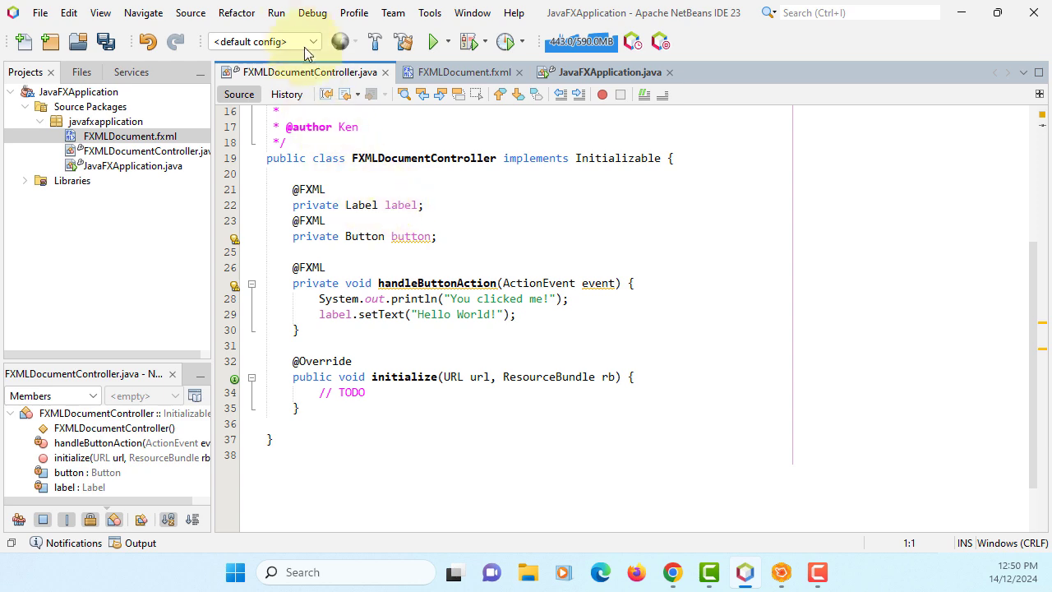
Build the JavaFXApplication project, then run it from the Run menu.
{"action": "left_click", "coordinate": [283, 15]}
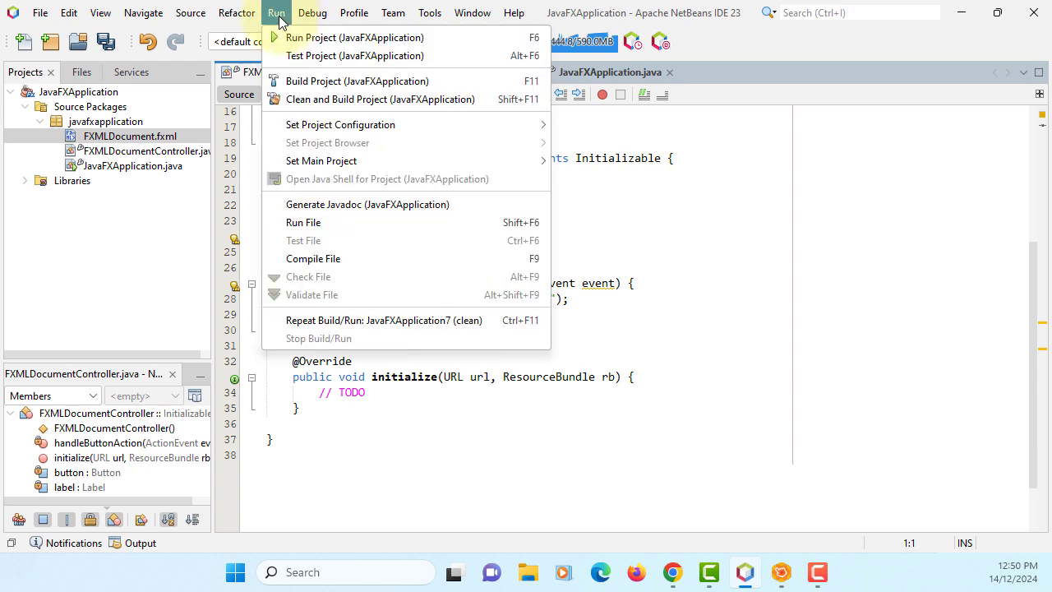
{"action": "left_click", "coordinate": [287, 81]}
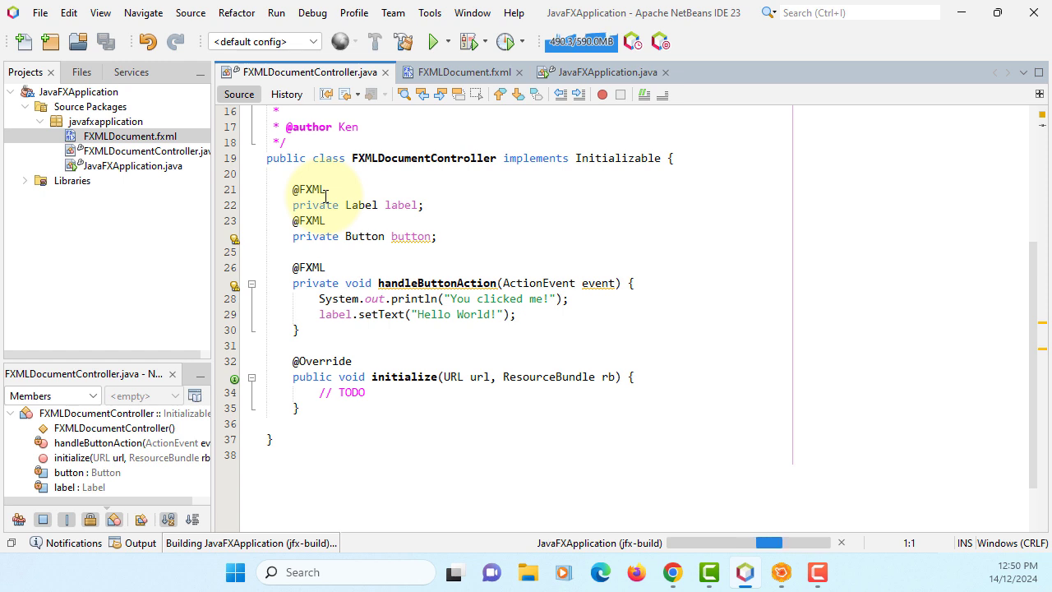
{"action": "left_click", "coordinate": [276, 13]}
{"action": "left_click", "coordinate": [279, 39]}
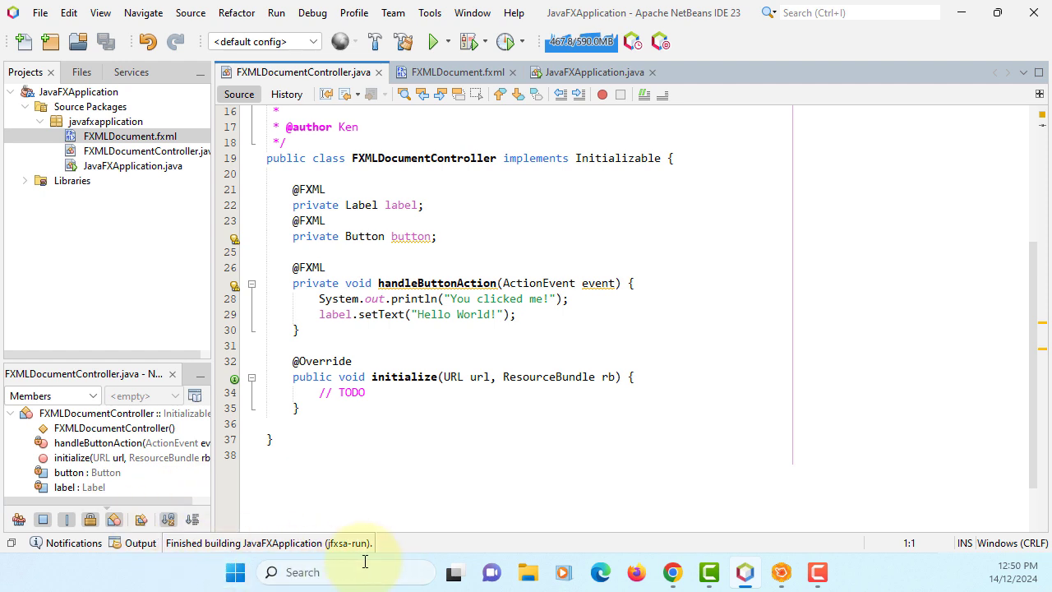
Run JavaFXApplication.java with Run File and press Click Me! to show Hello World!
{"action": "left_click", "coordinate": [173, 168]}
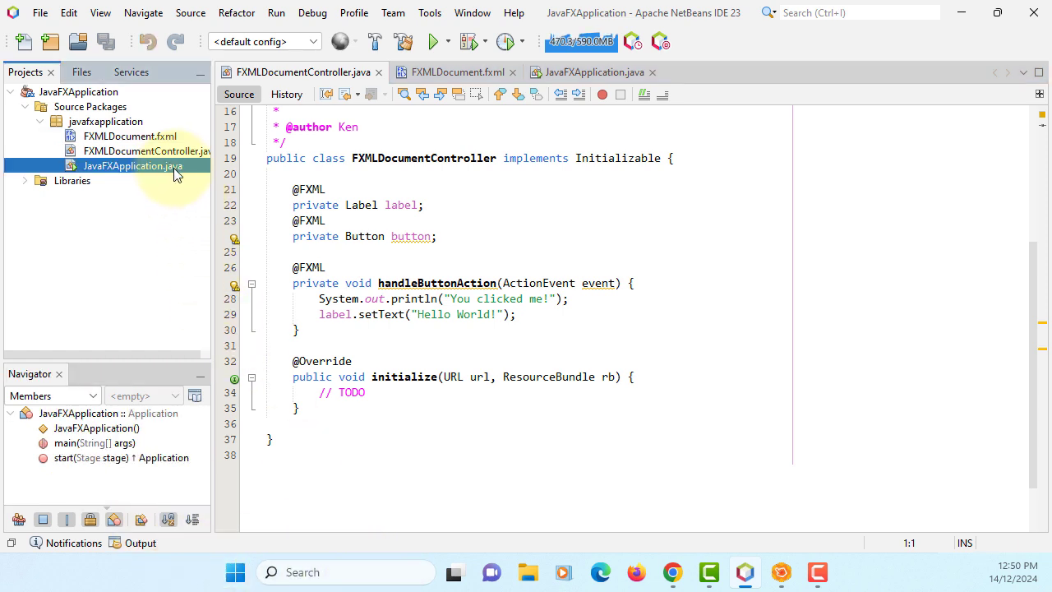
{"action": "right_click", "coordinate": [175, 171]}
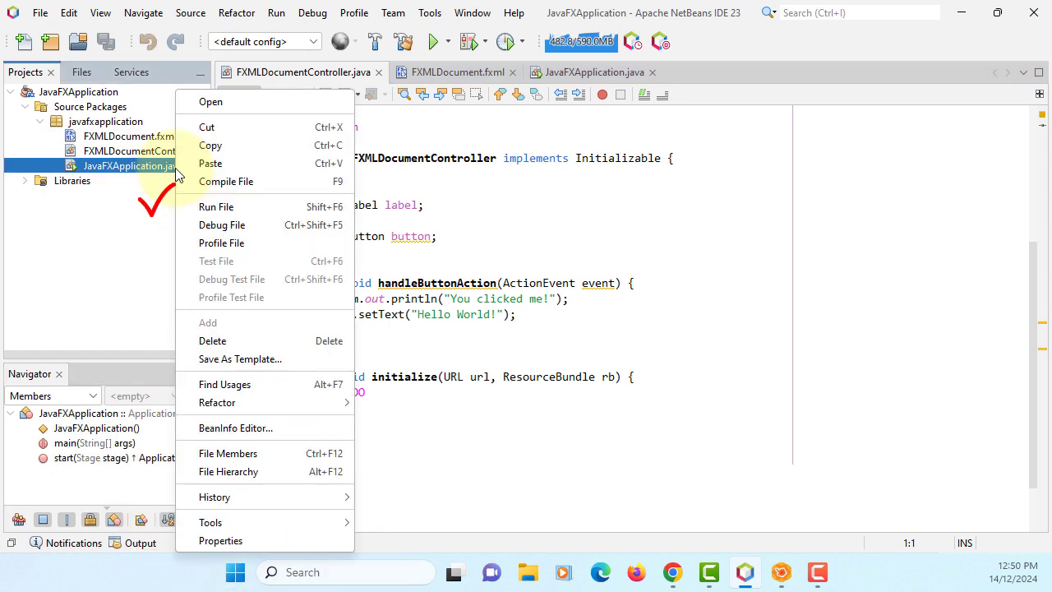
{"action": "left_click", "coordinate": [210, 202]}
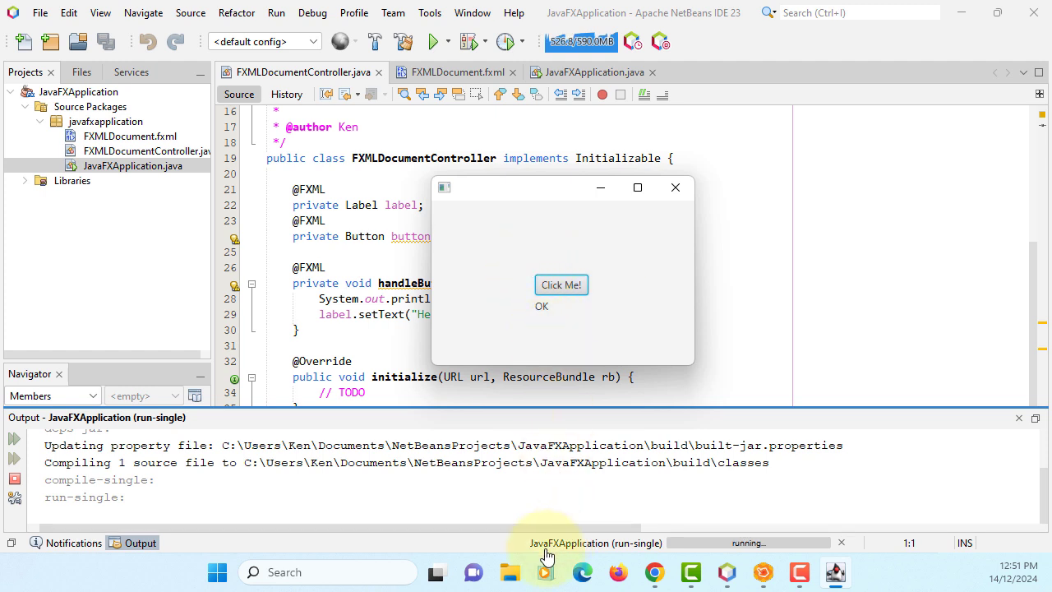
{"action": "left_click", "coordinate": [563, 286]}
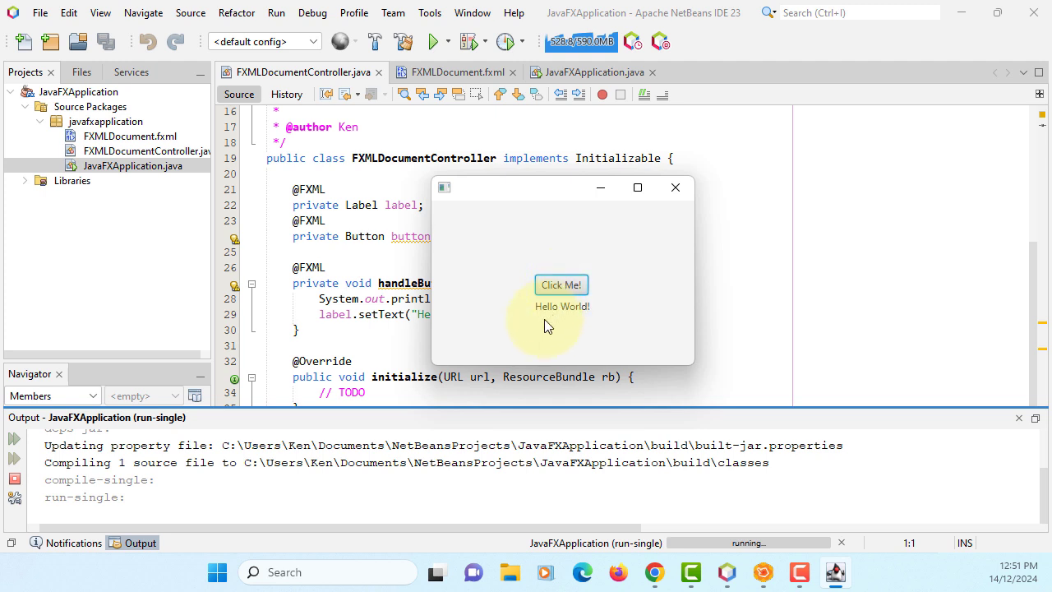
{"action": "left_click_drag", "start_coordinate": [560, 193], "coordinate": [629, 193]}
{"action": "left_click", "coordinate": [666, 191]}
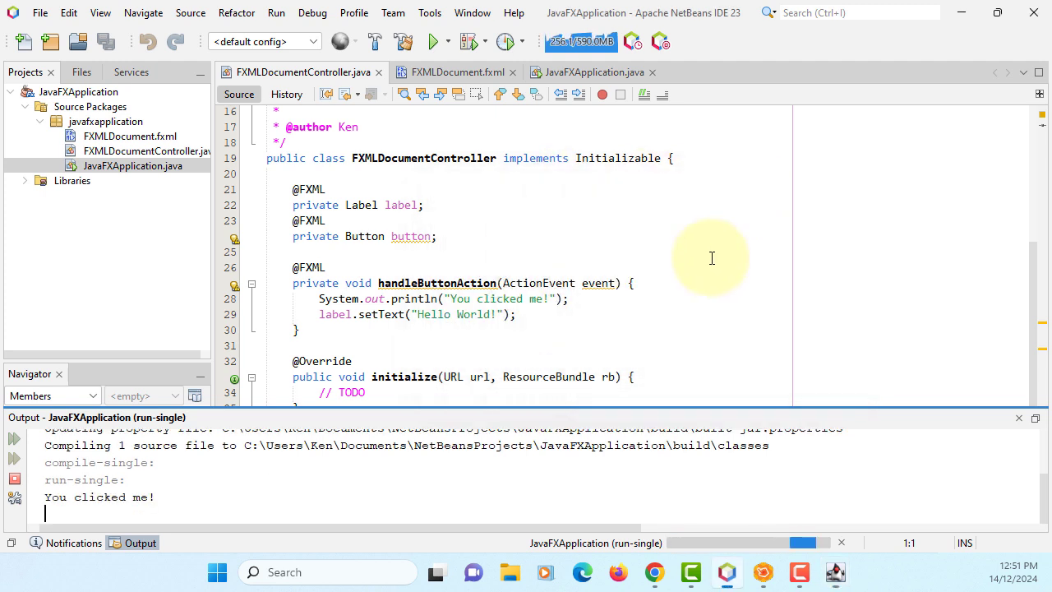
{"action": "left_click", "coordinate": [832, 577]}
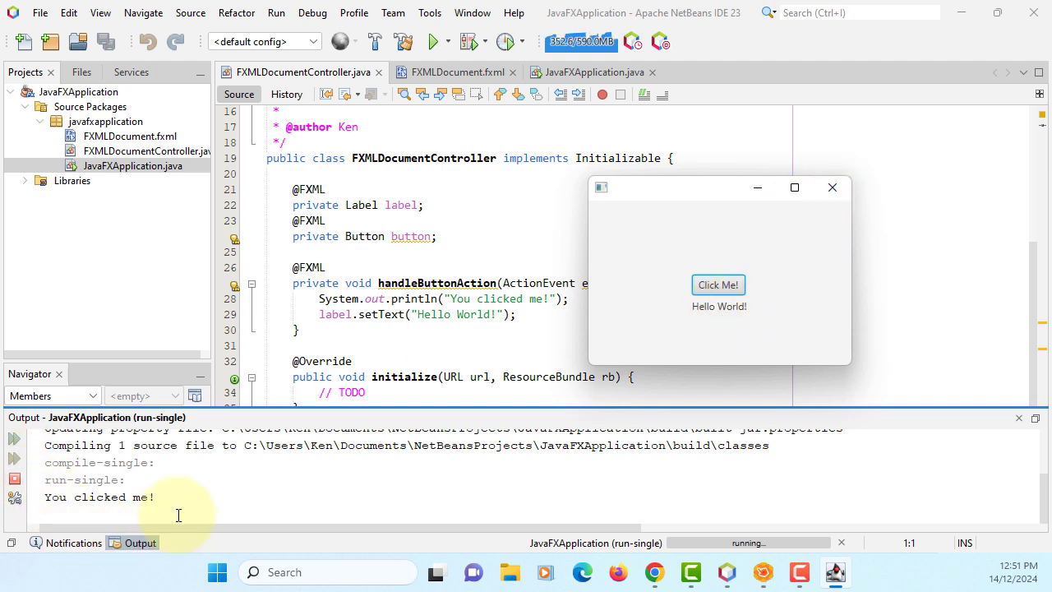
Close the running app and scroll the FXMLDocument.fxml source right to its FXMLDocumentController reference.
{"action": "left_click", "coordinate": [831, 189]}
{"action": "scroll", "coordinate": [487, 295], "scroll_direction": "up", "scroll_amount": 3}
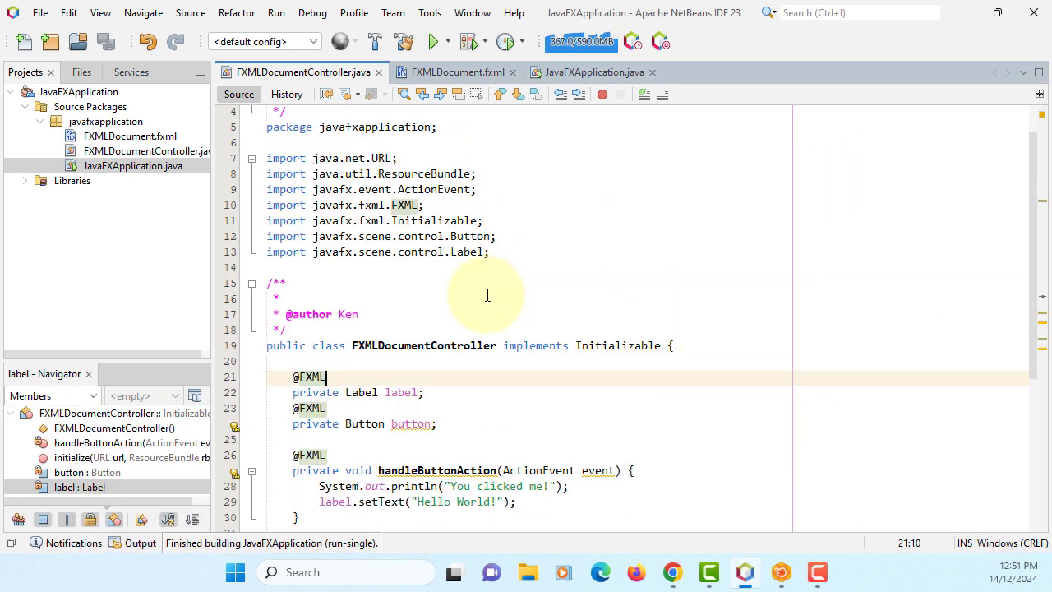
{"action": "scroll", "coordinate": [487, 294], "scroll_direction": "up", "scroll_amount": 1}
{"action": "scroll", "coordinate": [491, 306], "scroll_direction": "down", "scroll_amount": 3}
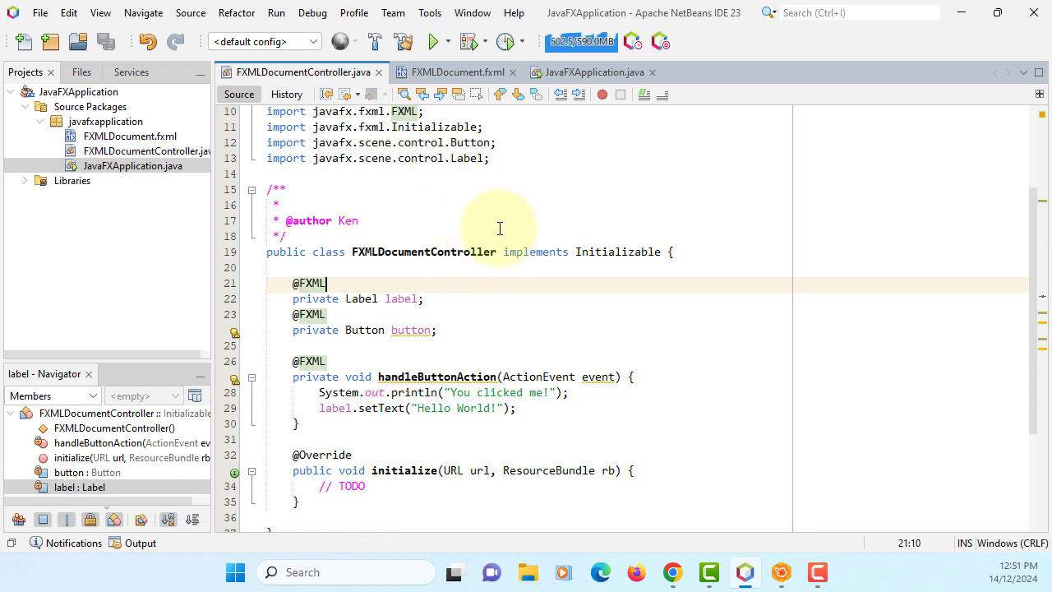
{"action": "left_click", "coordinate": [455, 71]}
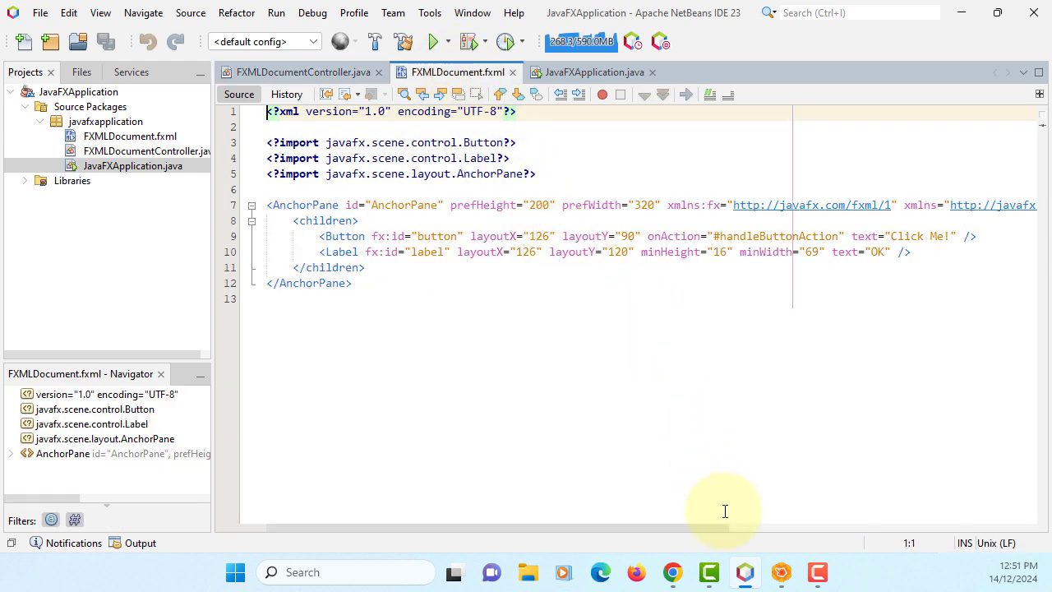
{"action": "left_click_drag", "start_coordinate": [699, 526], "coordinate": [927, 527]}
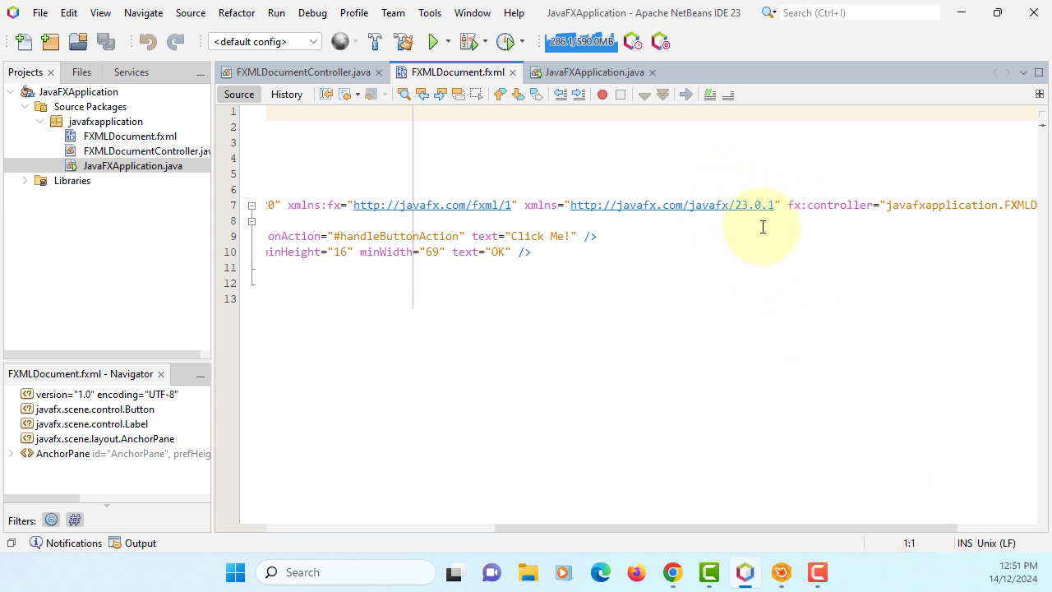
Check Scene Builder's About window, highlighting version 23.0.1.
{"action": "mouse_move", "coordinate": [781, 579]}
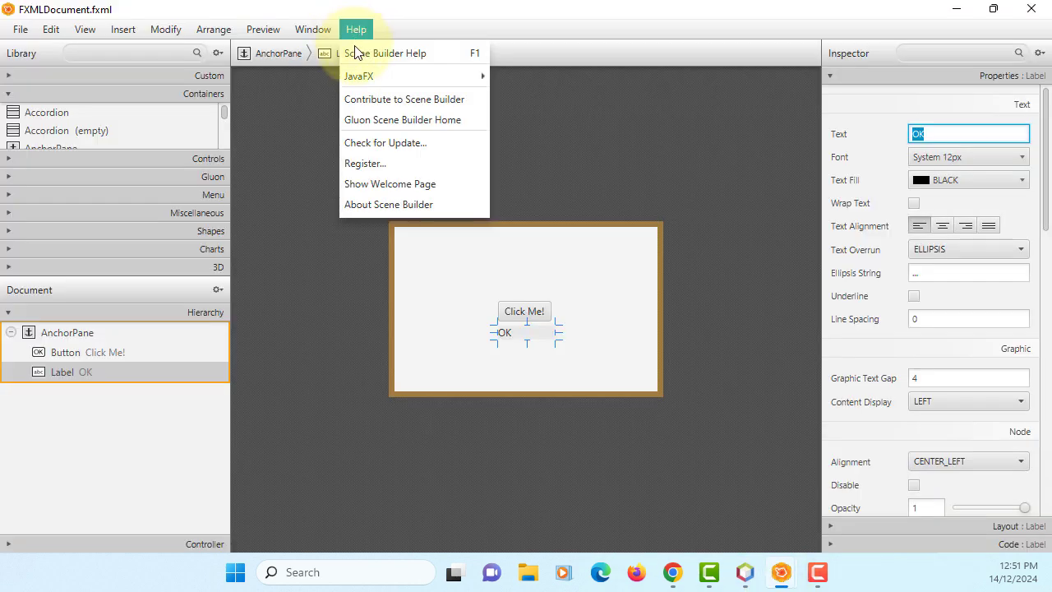
{"action": "left_click", "coordinate": [390, 203]}
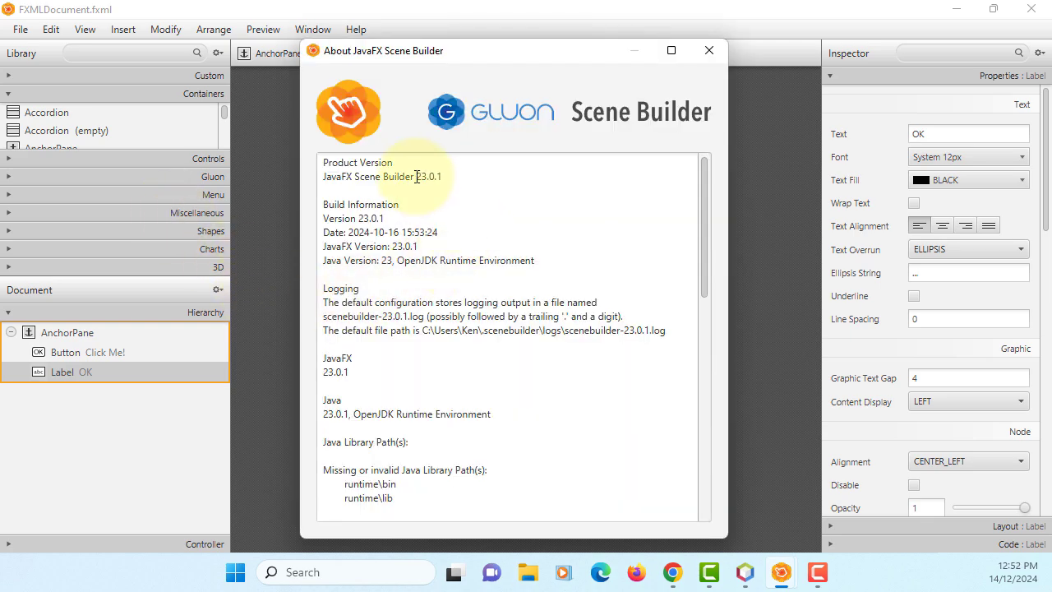
{"action": "left_click_drag", "start_coordinate": [417, 177], "coordinate": [458, 174]}
Back in NetBeans, view JavaFXApplication.java where start loads /javafxapplication/FXMLDocument.fxml.
{"action": "left_click", "coordinate": [744, 573]}
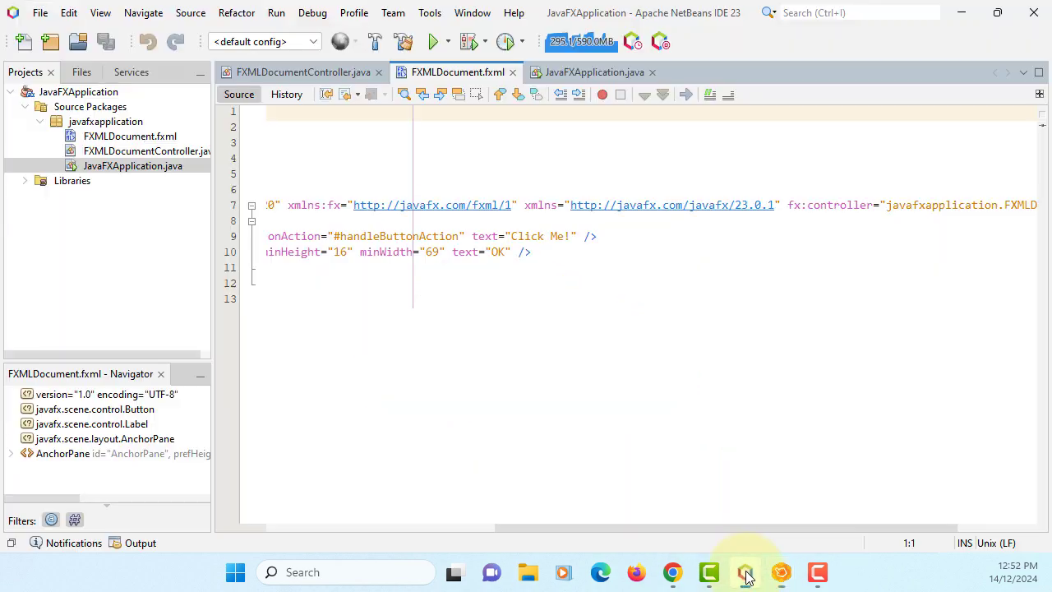
{"action": "left_click", "coordinate": [744, 237]}
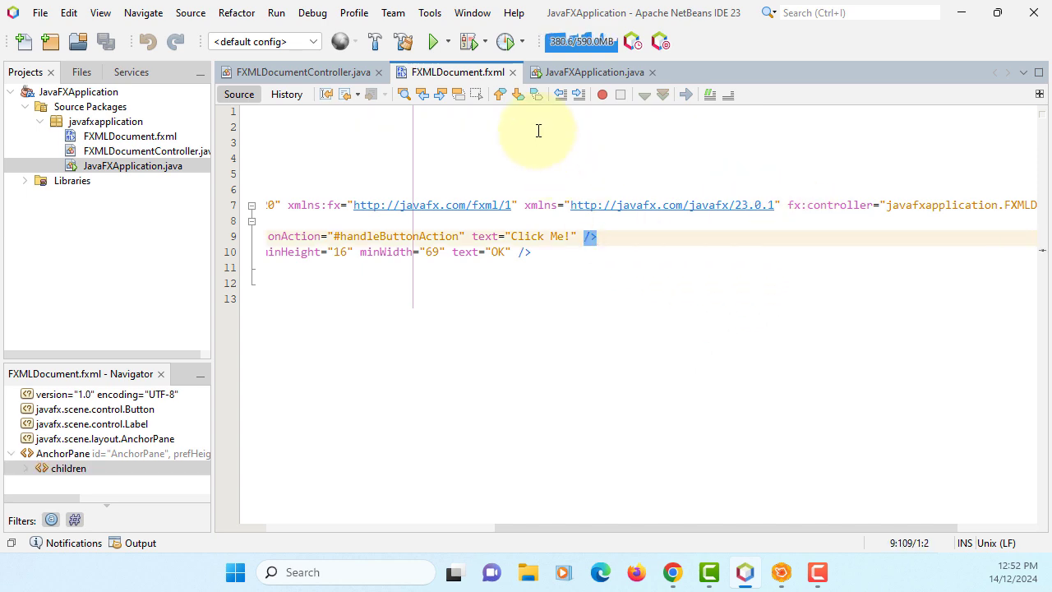
{"action": "left_click", "coordinate": [582, 76]}
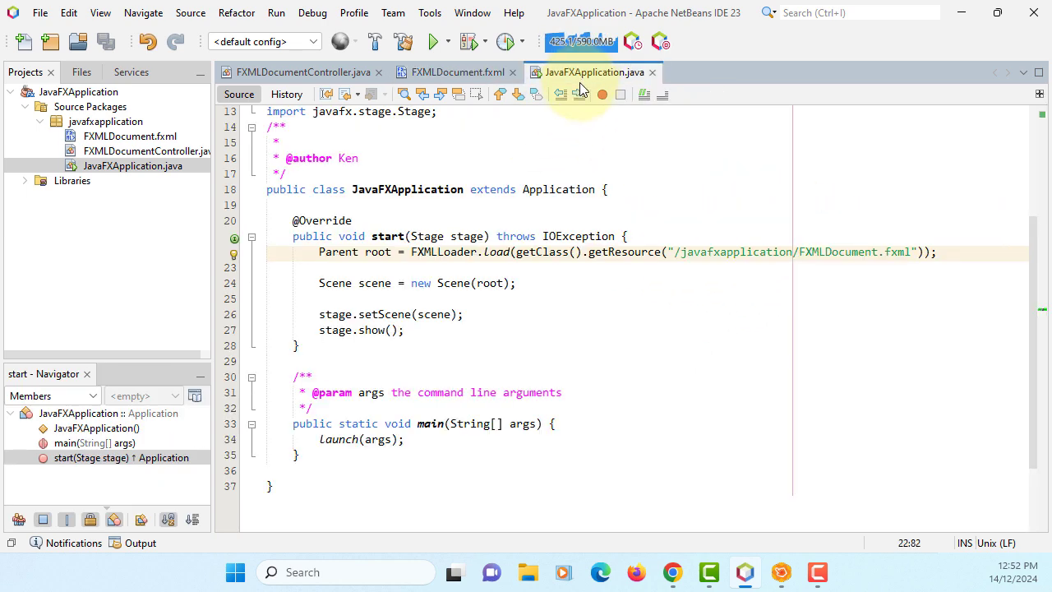
{"action": "scroll", "coordinate": [677, 271], "scroll_direction": "up", "scroll_amount": 2}
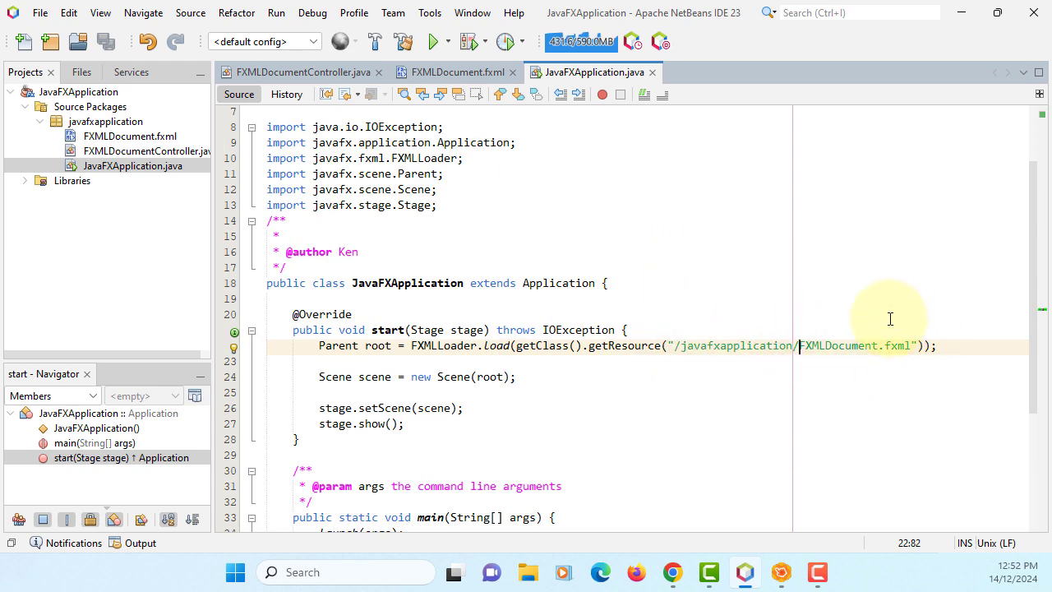
{"action": "left_click", "coordinate": [158, 137]}
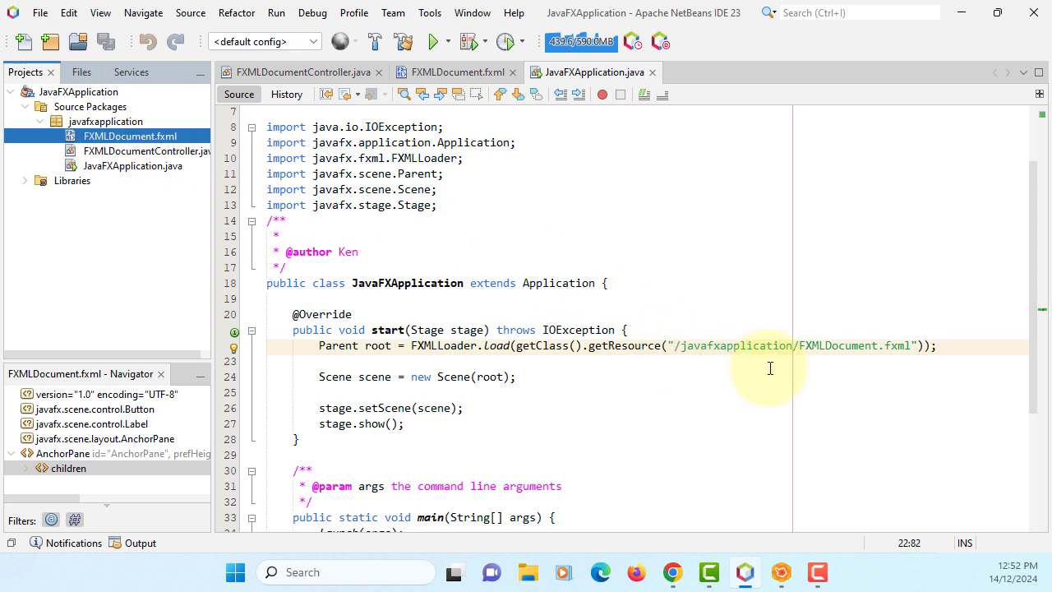
{"action": "scroll", "coordinate": [548, 320], "scroll_direction": "up", "scroll_amount": 2}
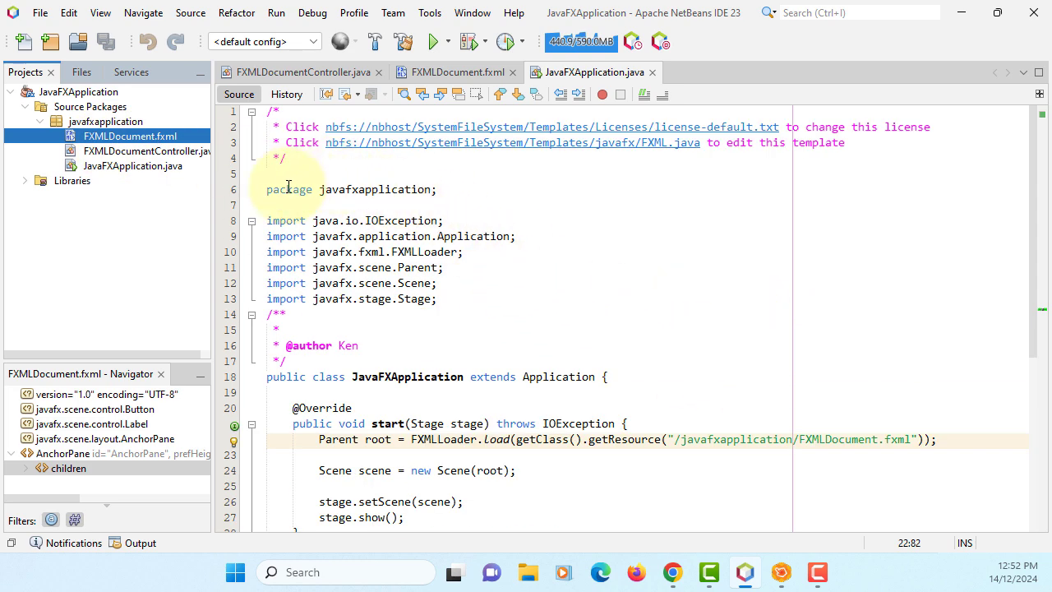